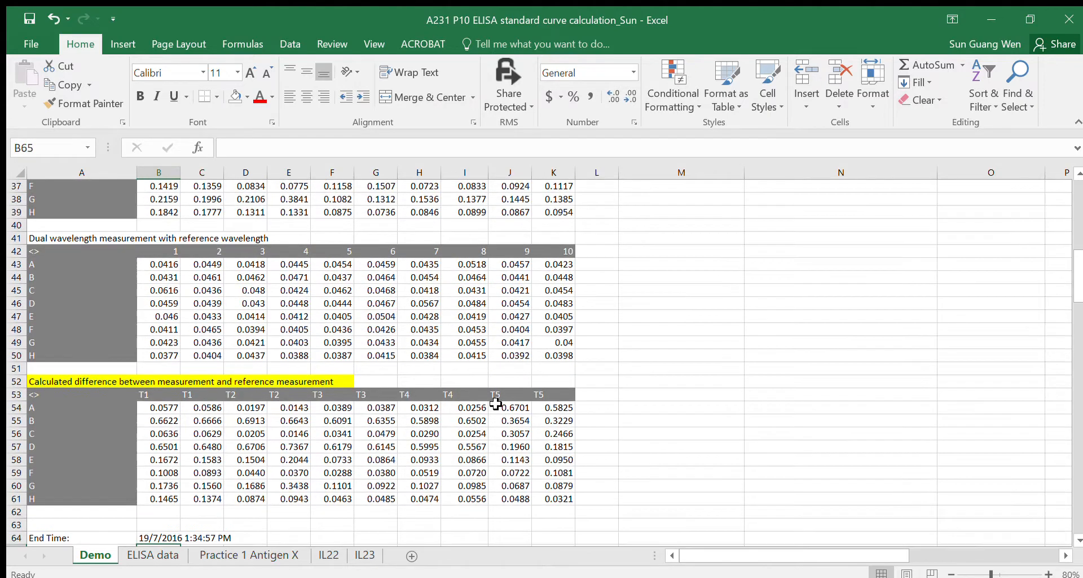
Step: Examine the plate reader's measurement, reference and calculated difference tables, and the list of sample labels below them
scroll(402, 332, "up", 3)
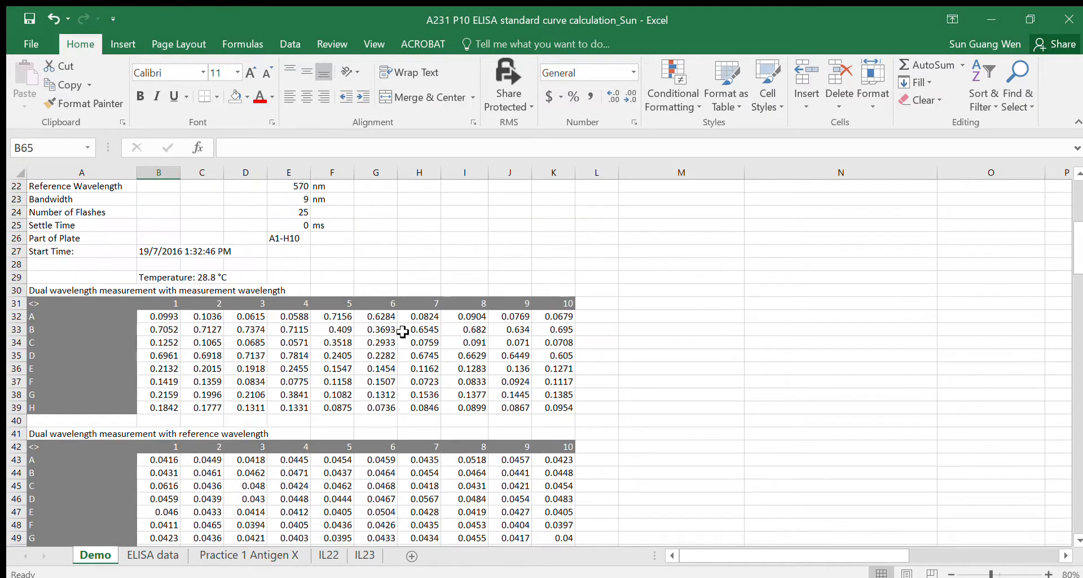
scroll(363, 332, "up", 3)
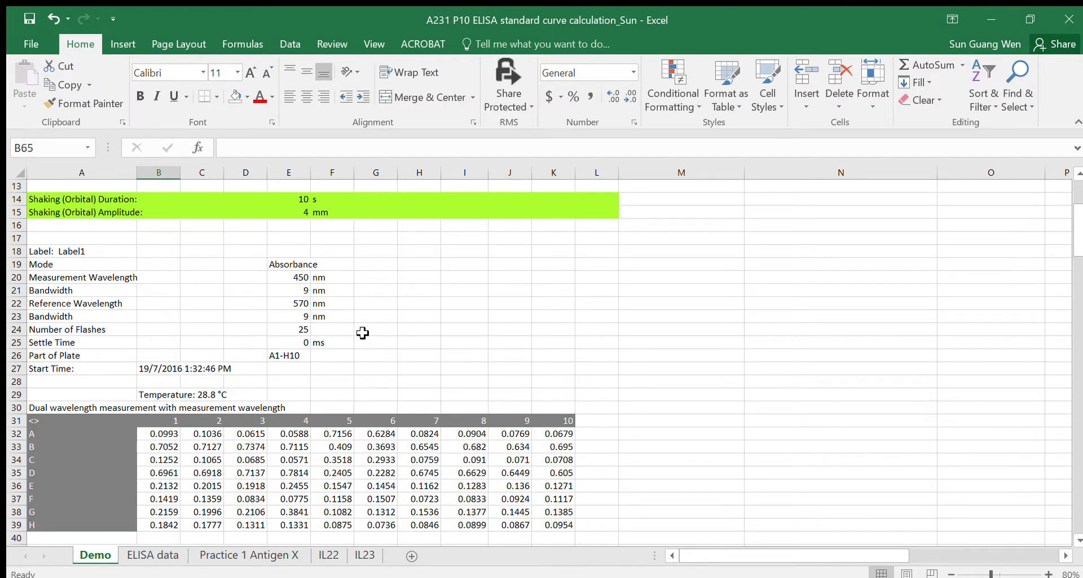
scroll(363, 333, "down", 6)
scroll(363, 332, "down", 3)
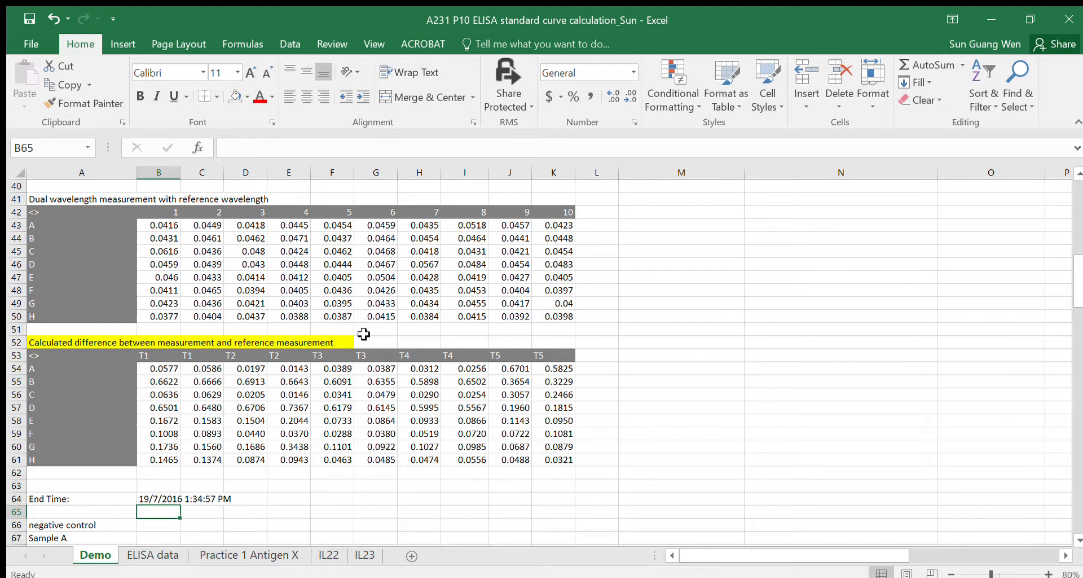
scroll(271, 324, "up", 3)
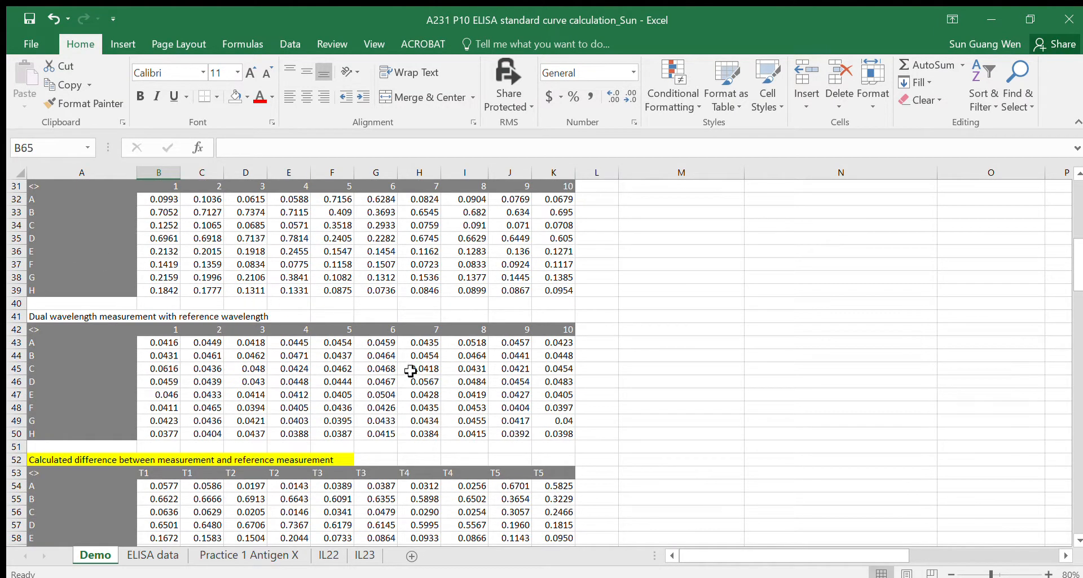
scroll(590, 418, "down", 1)
scroll(589, 419, "down", 2)
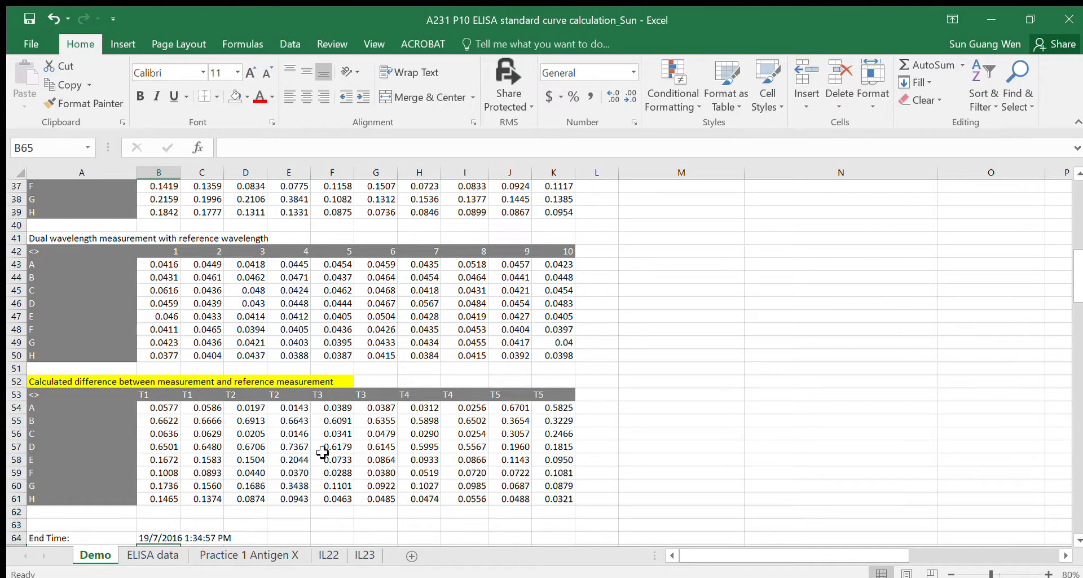
scroll(403, 448, "down", 2)
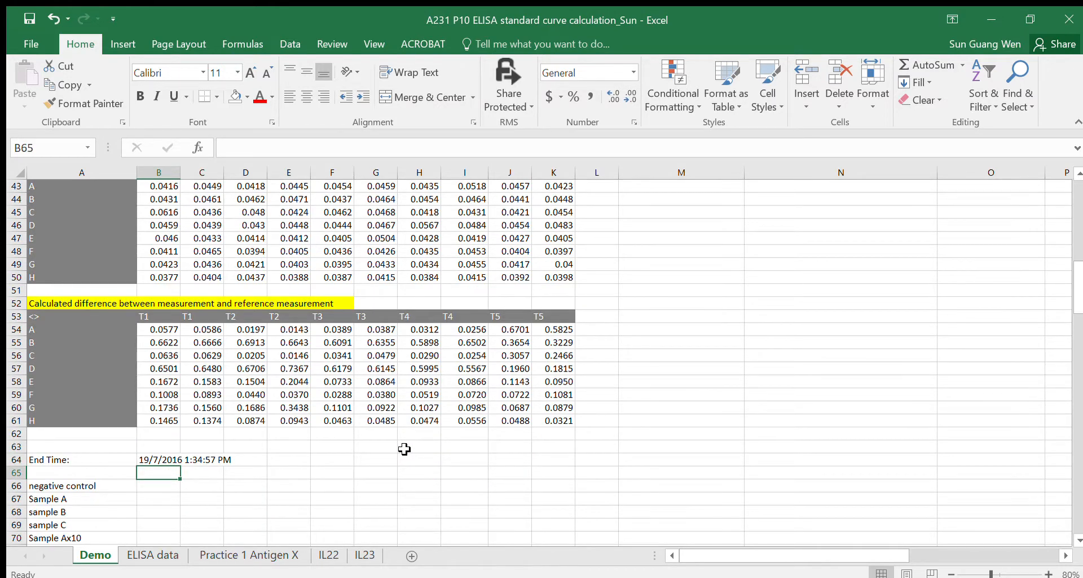
scroll(404, 449, "down", 2)
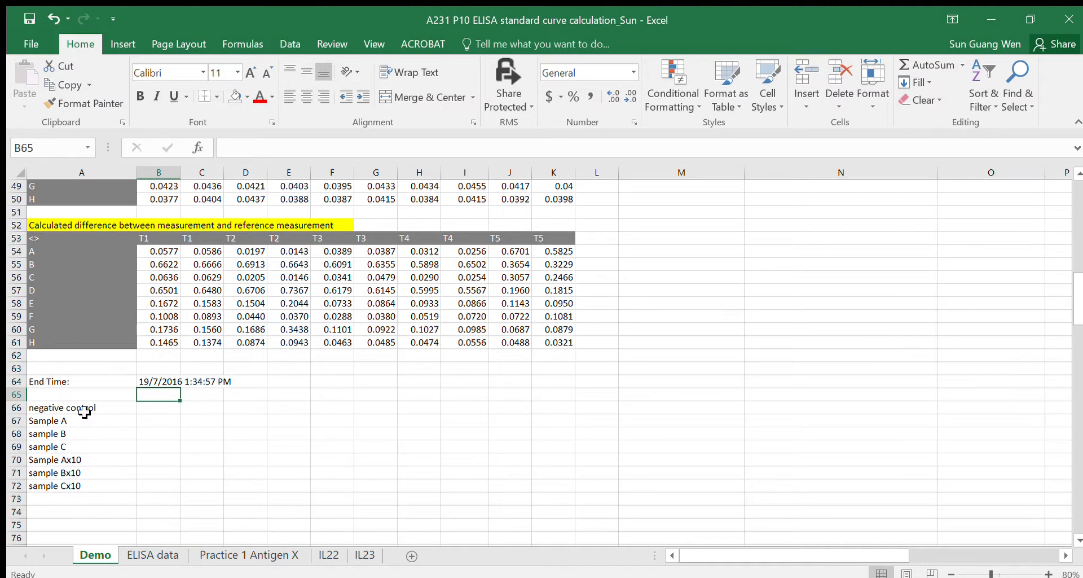
left_click_drag(84, 413, 84, 485)
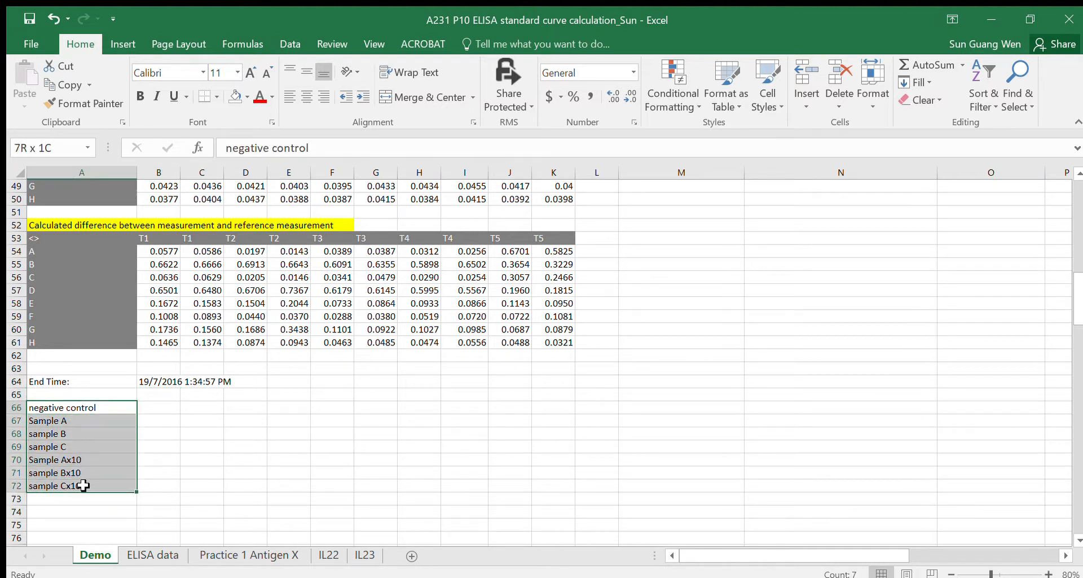
Step: Enter the headers T1, T2, T3, T4 and T5 in cells B65, D65, F65, H65 and J65
left_click(162, 395)
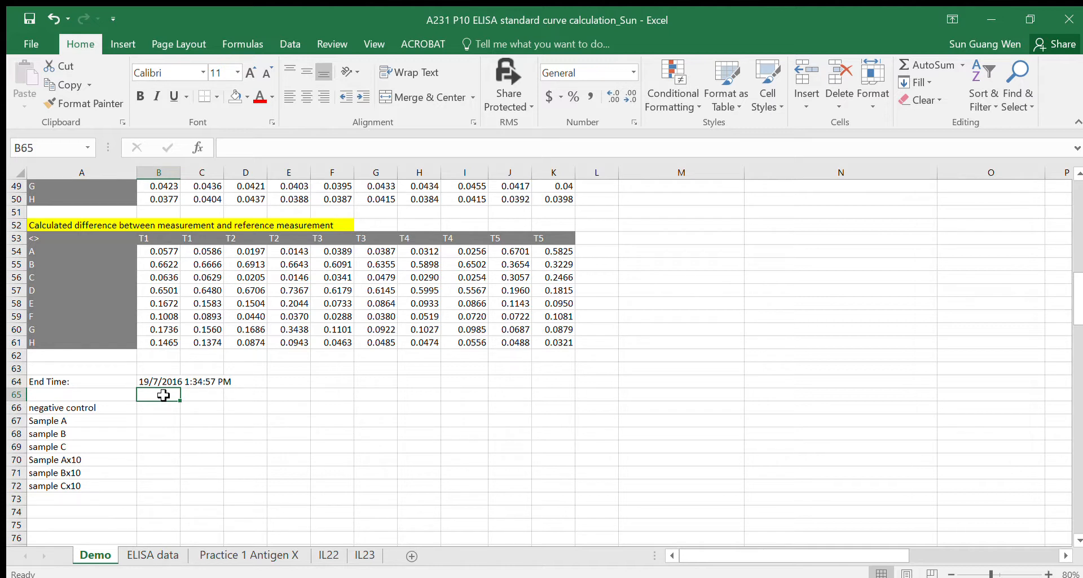
type("t1")
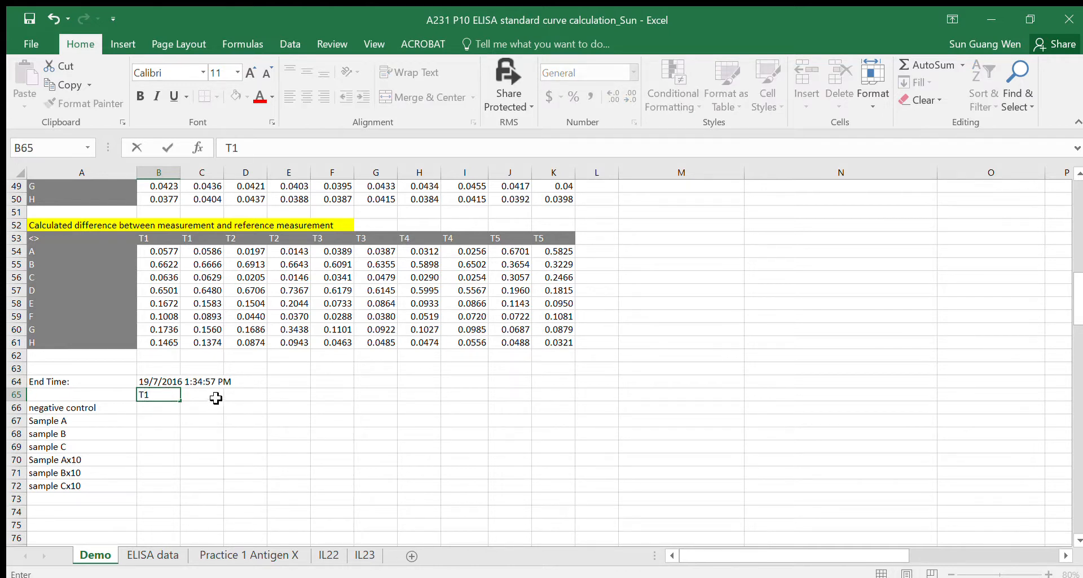
left_click(252, 394)
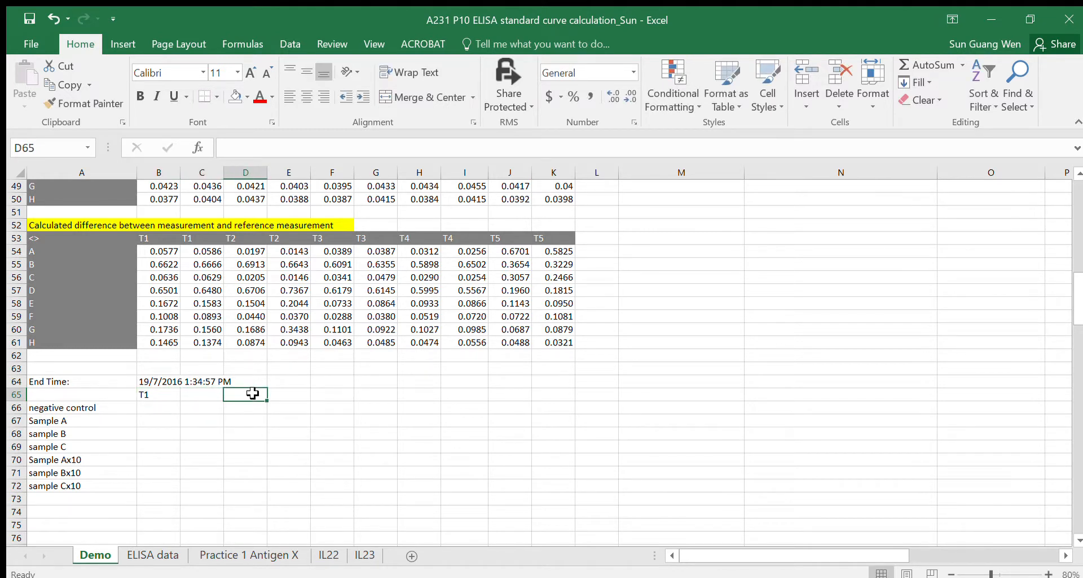
type("T2")
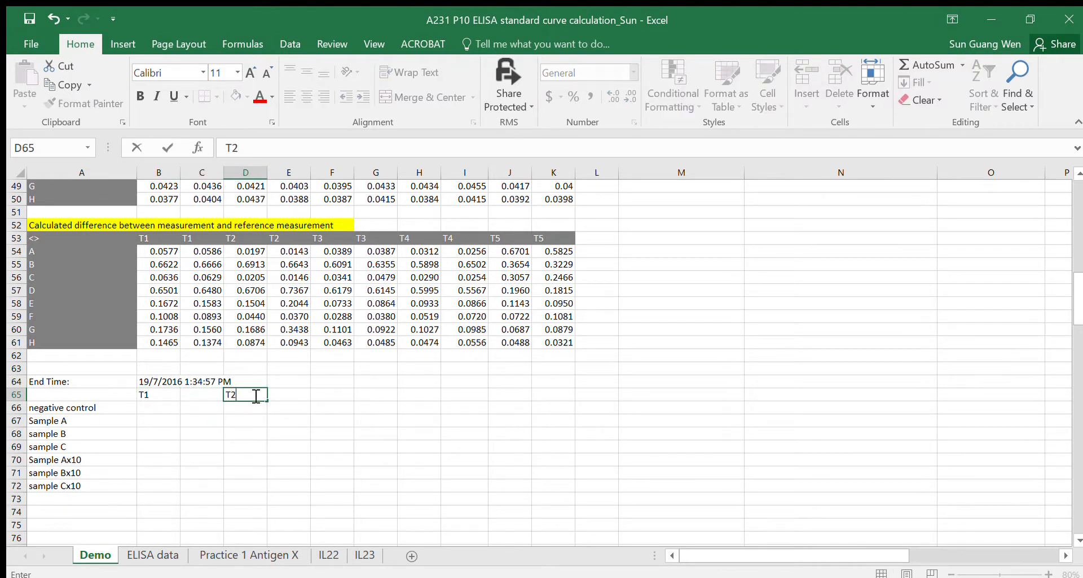
left_click(337, 393)
type("T3")
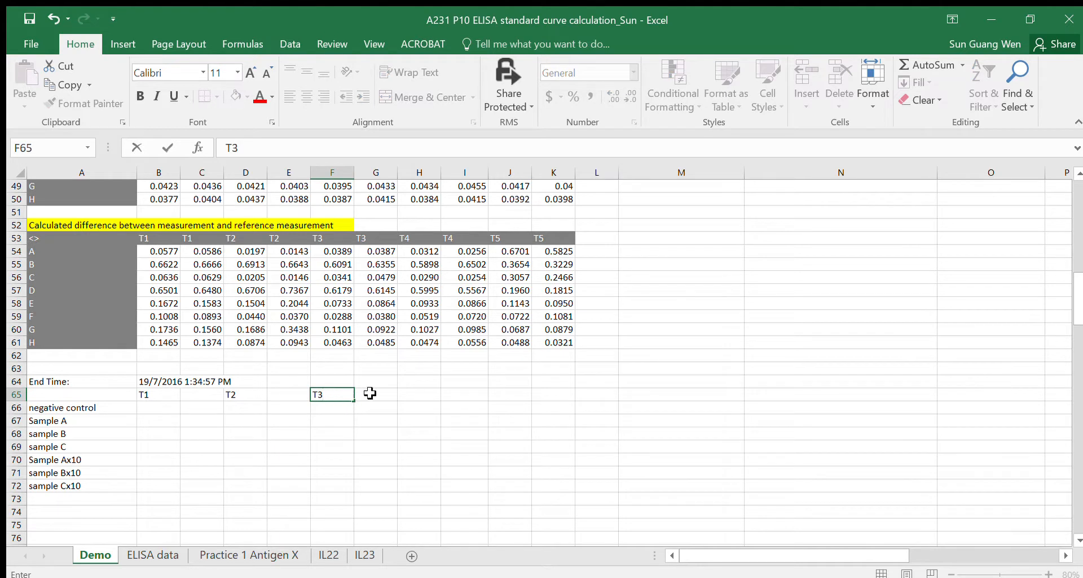
left_click(422, 394)
type("T4")
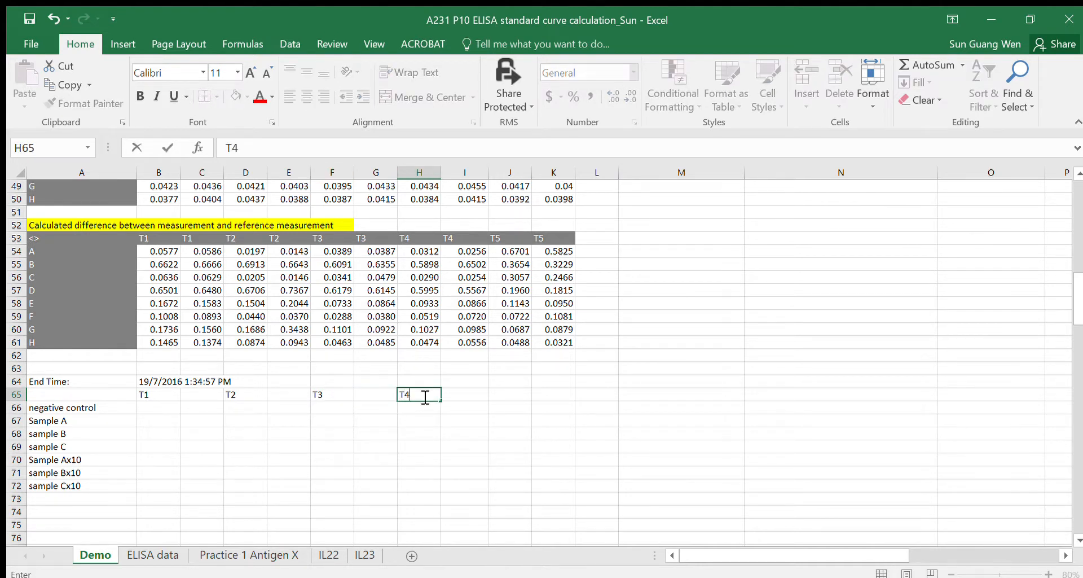
left_click(500, 397)
type("T")
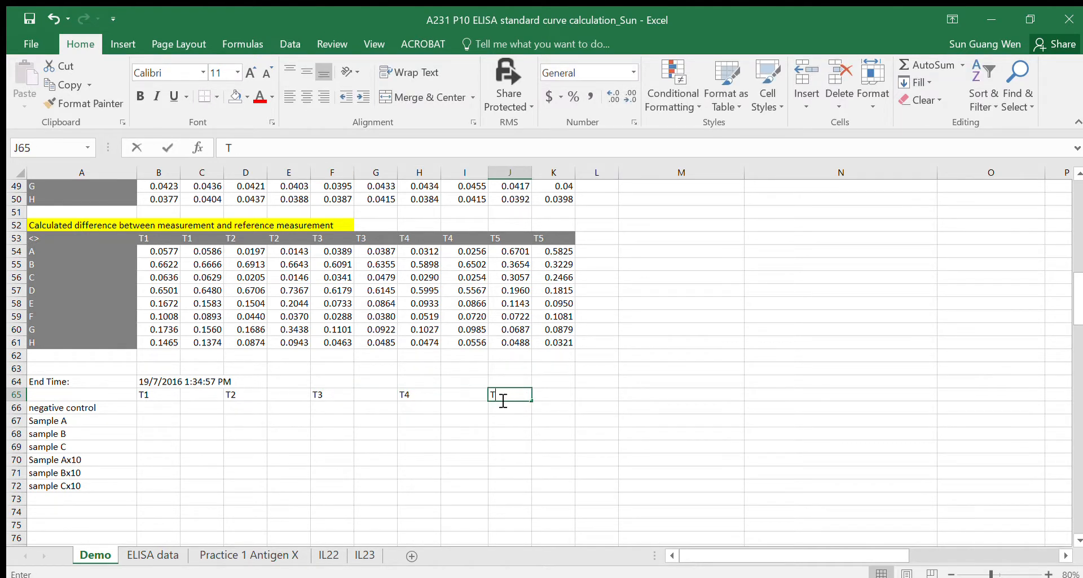
type("5")
left_click(542, 436)
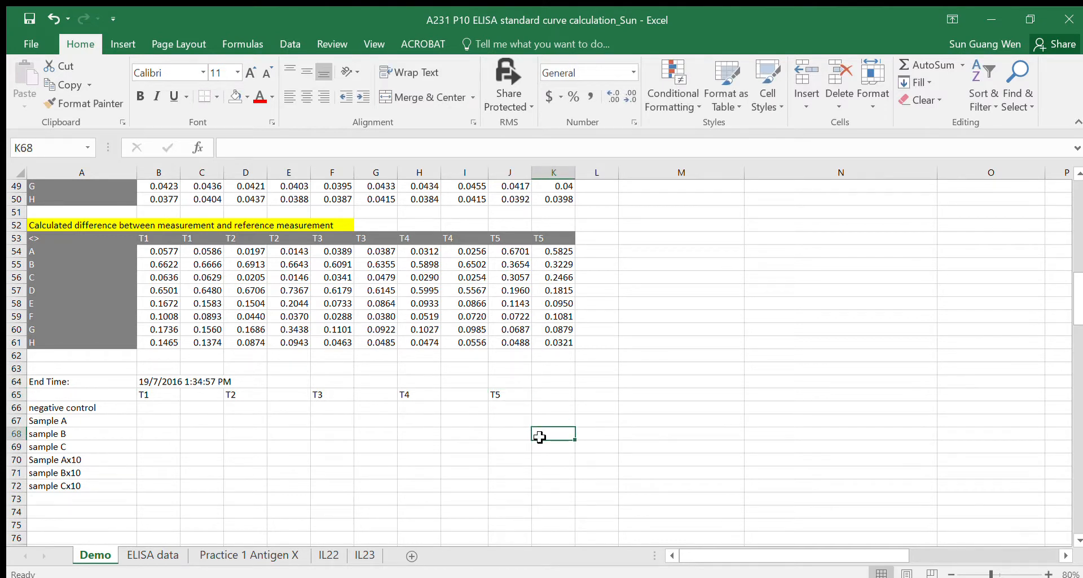
Step: In B66, calculate the negative control's T1 average with an AVERAGE formula over B54:C54
left_click(158, 407)
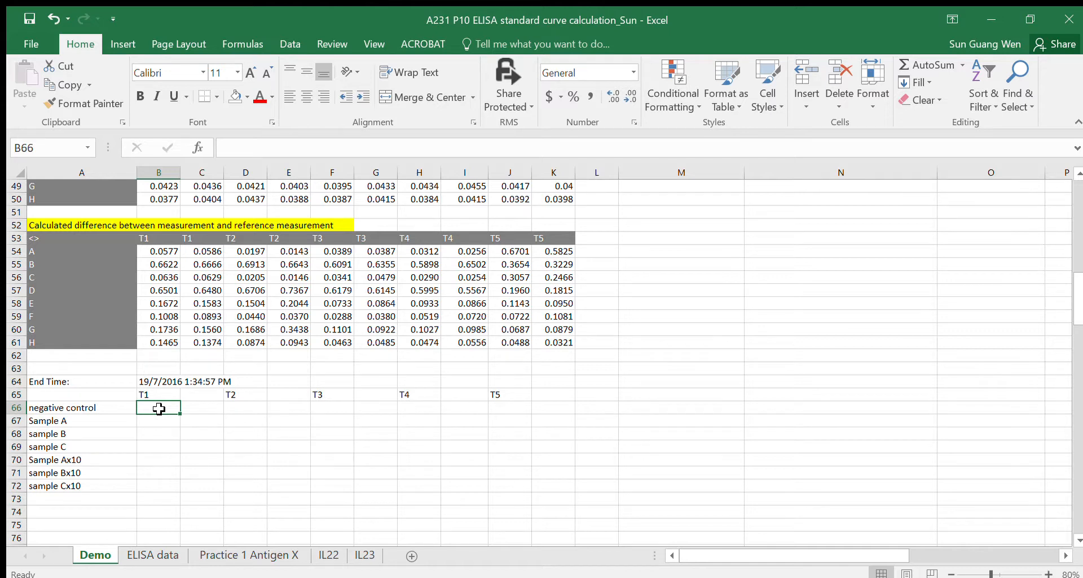
type("=")
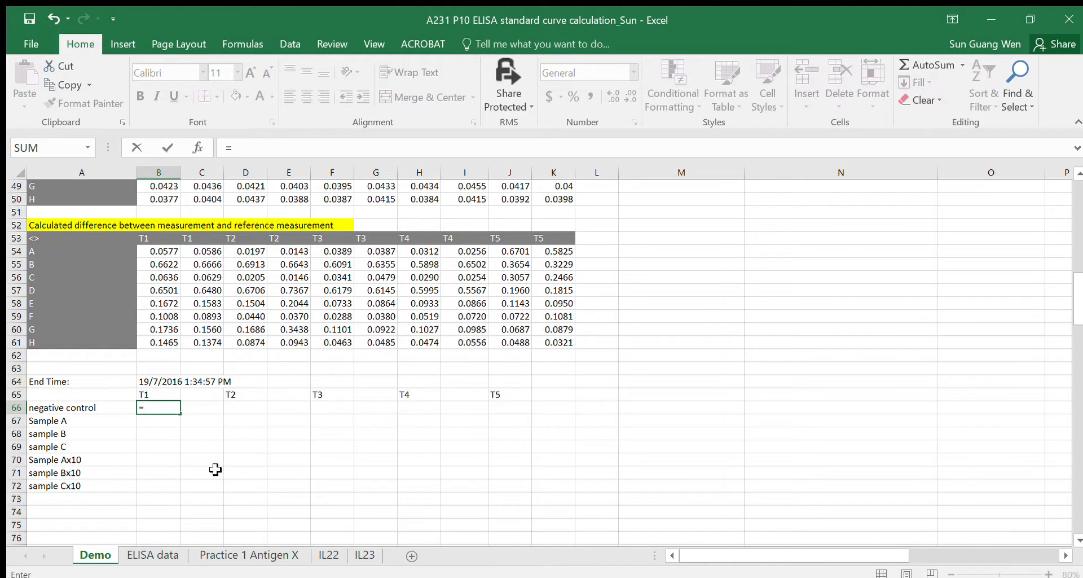
type("average(")
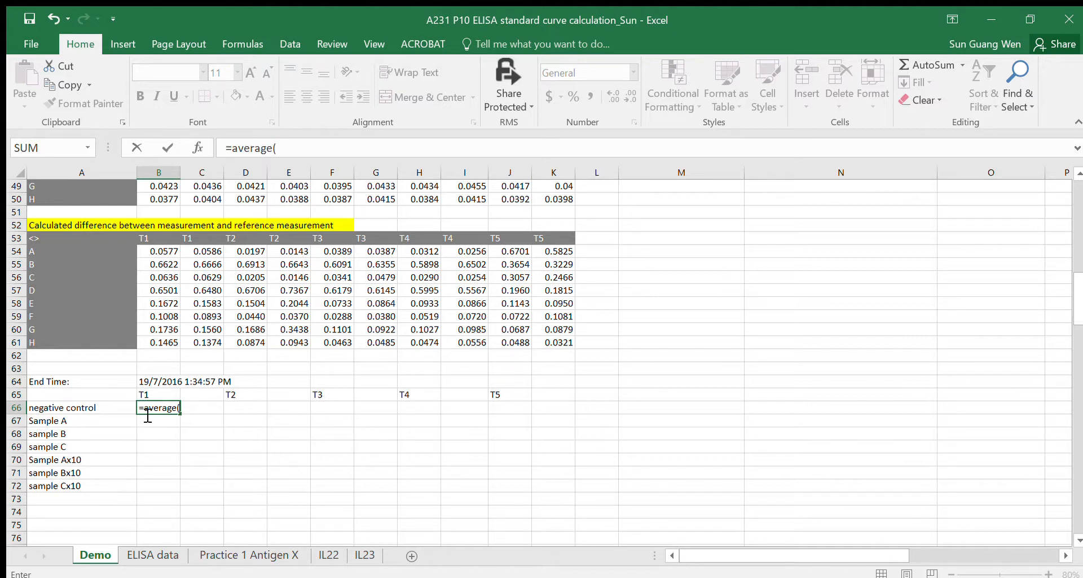
left_click_drag(154, 250, 198, 250)
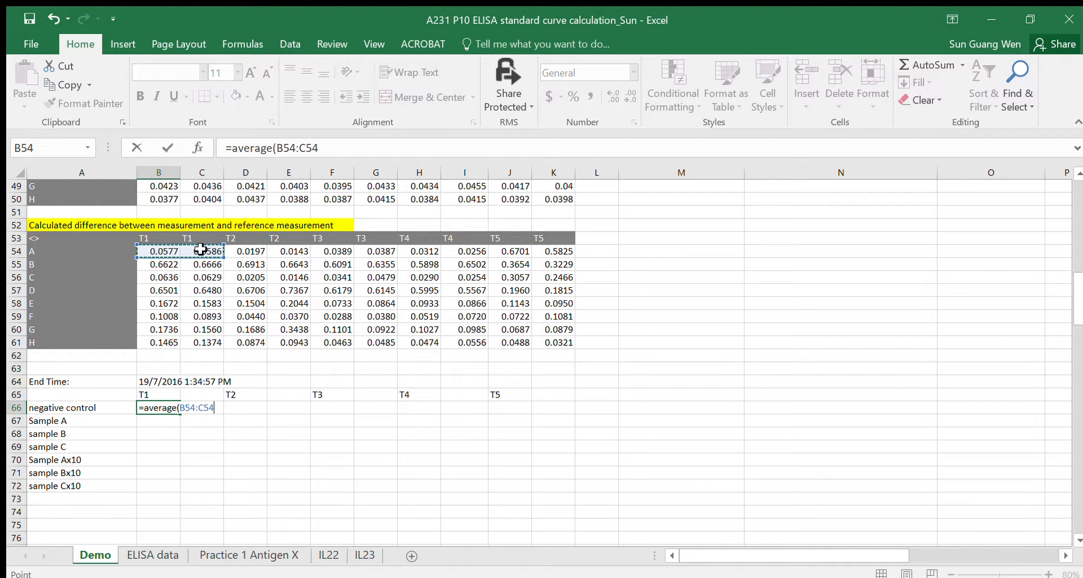
key("Return")
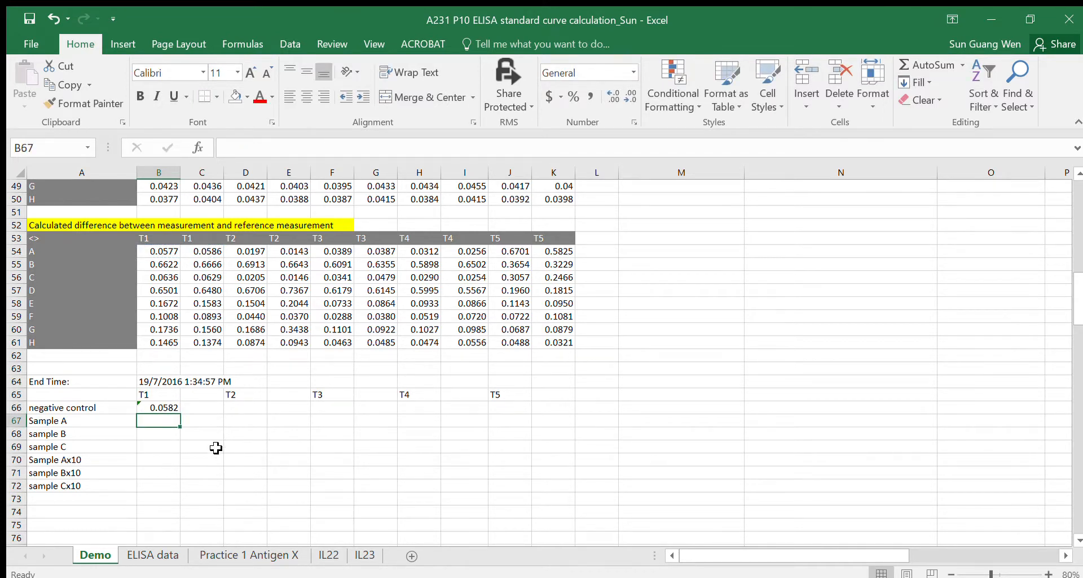
Step: Fill the T1 average formula from B66 down through B72 for all the listed samples
left_click(167, 405)
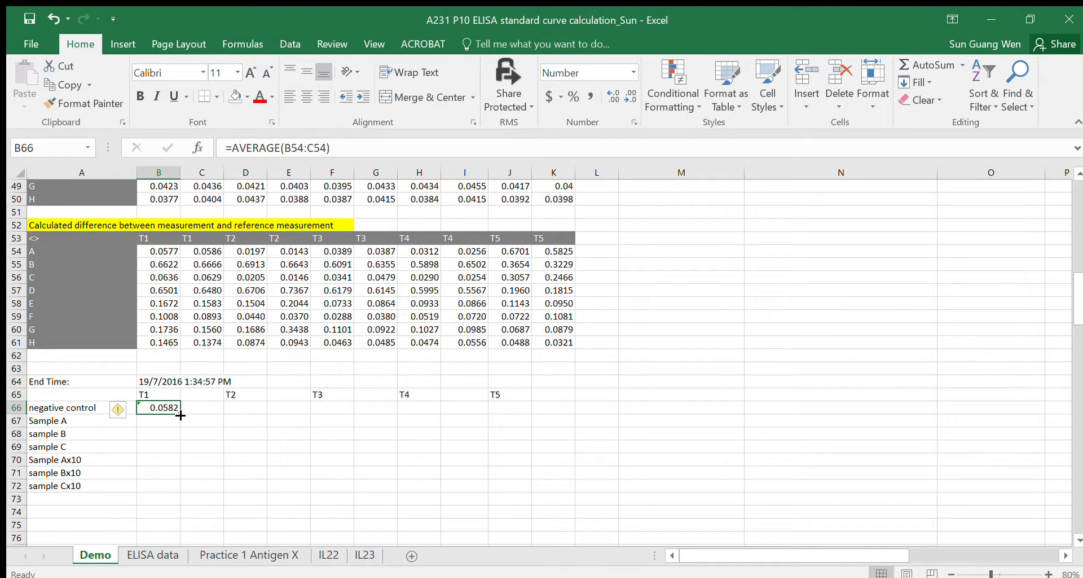
left_click_drag(180, 415, 182, 490)
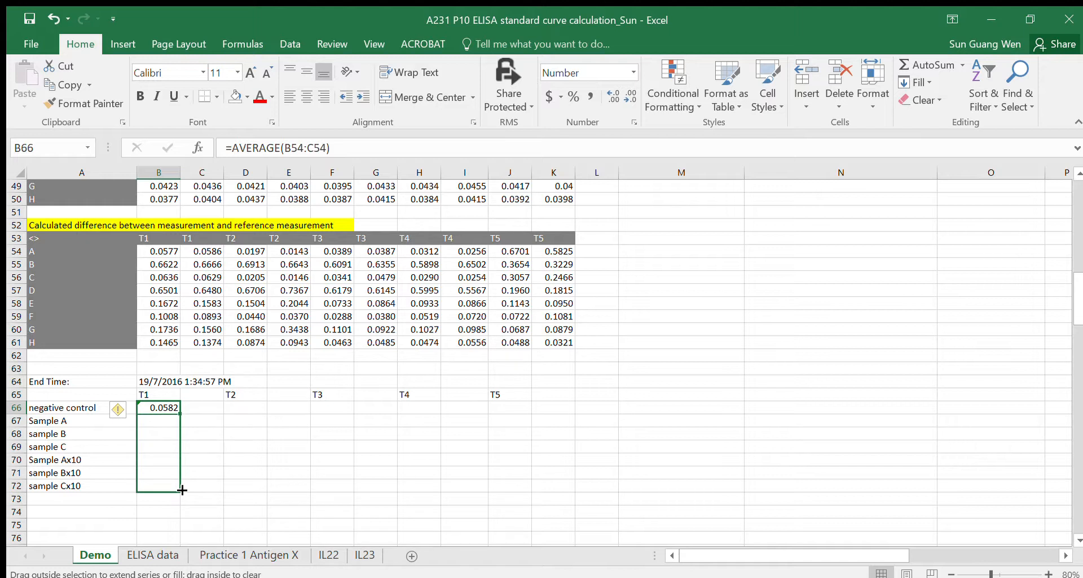
left_click_drag(181, 490, 181, 489)
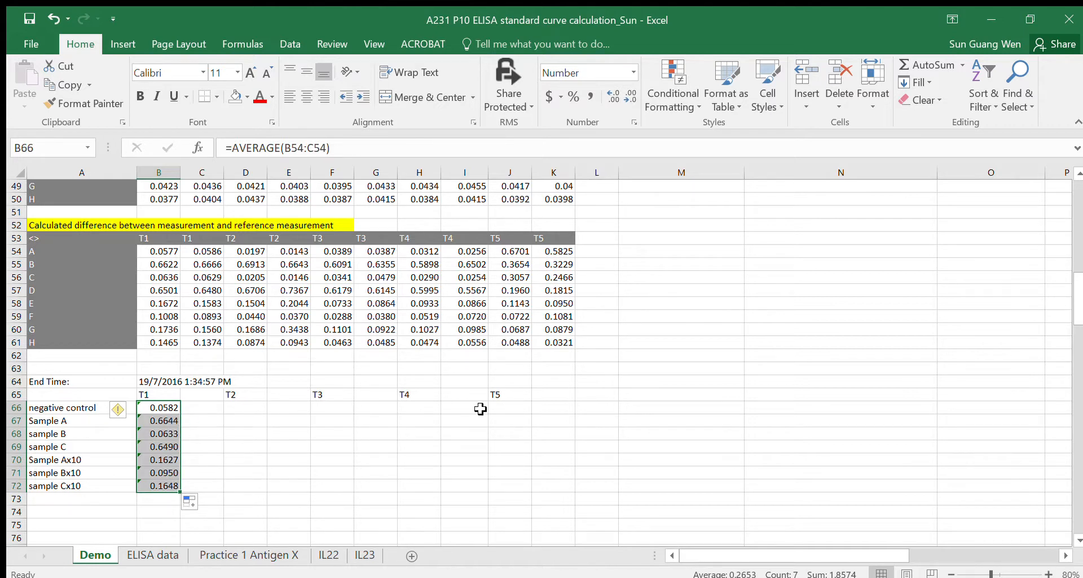
Step: Fill the B66:C72 block across to column K to average the duplicates under T2 through T5
left_click(217, 420)
left_click_drag(155, 409, 207, 495)
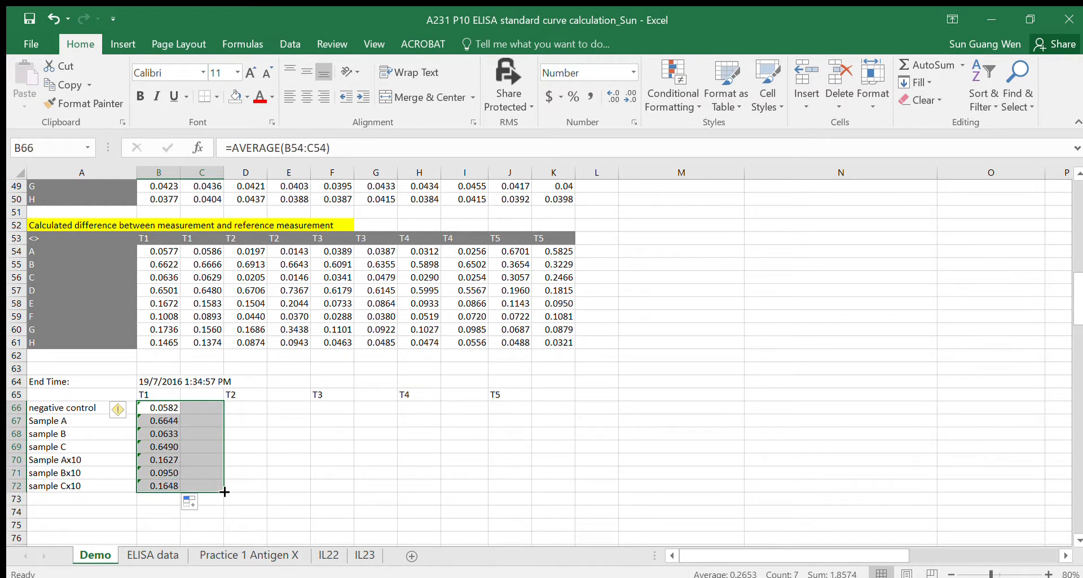
left_click_drag(223, 492, 567, 477)
Step: Extend the T5 average formula from J72 down one more row to J73
scroll(655, 454, "down", 2)
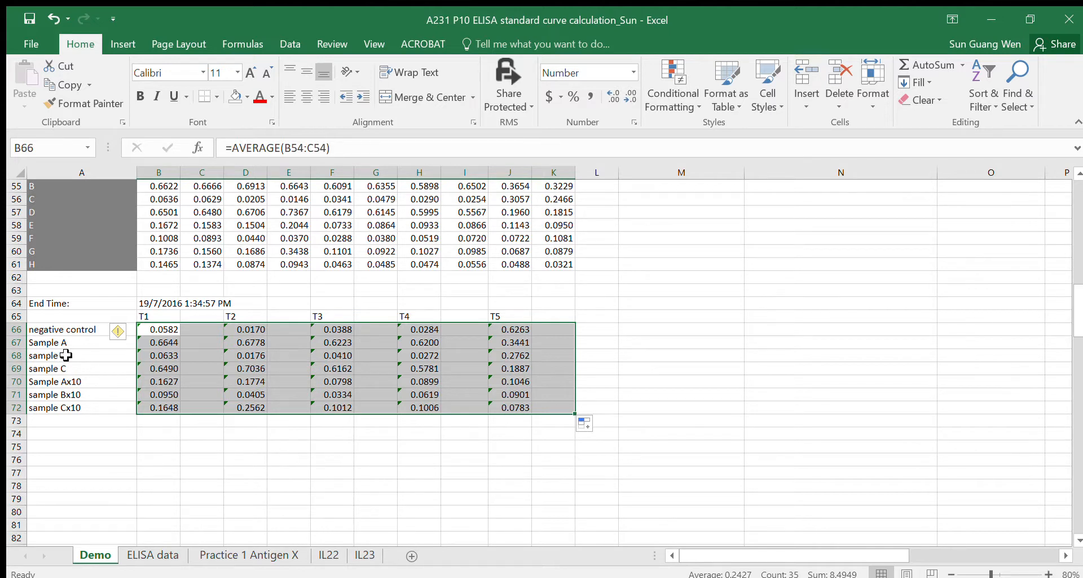
left_click_drag(147, 316, 420, 413)
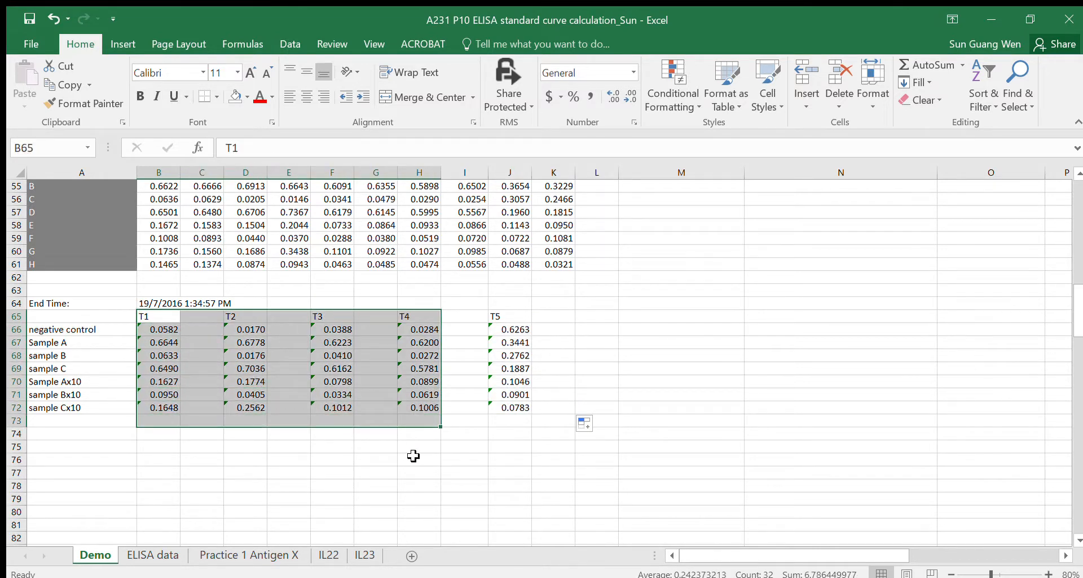
left_click(517, 437)
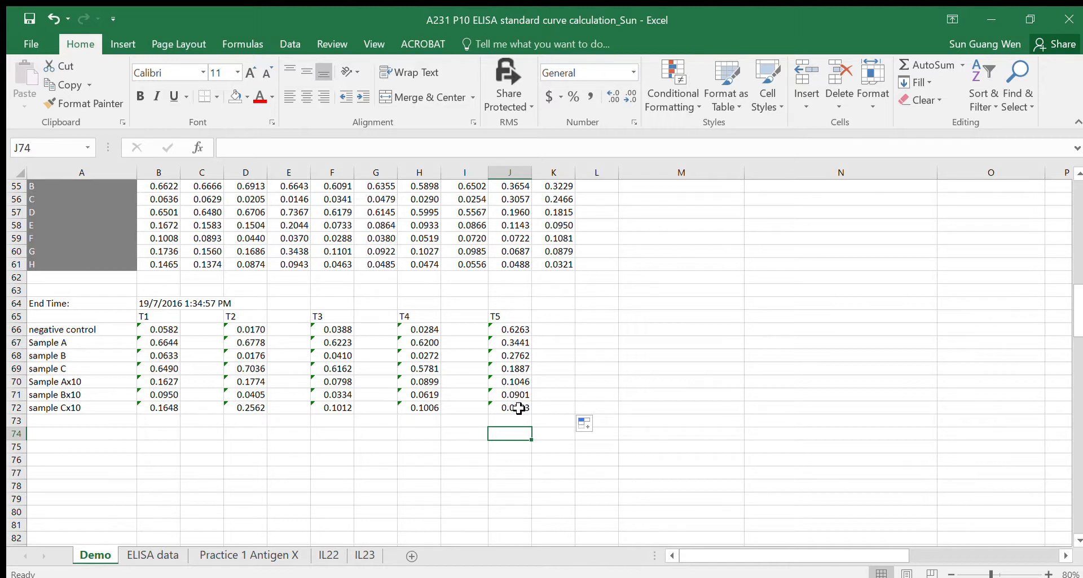
left_click(519, 407)
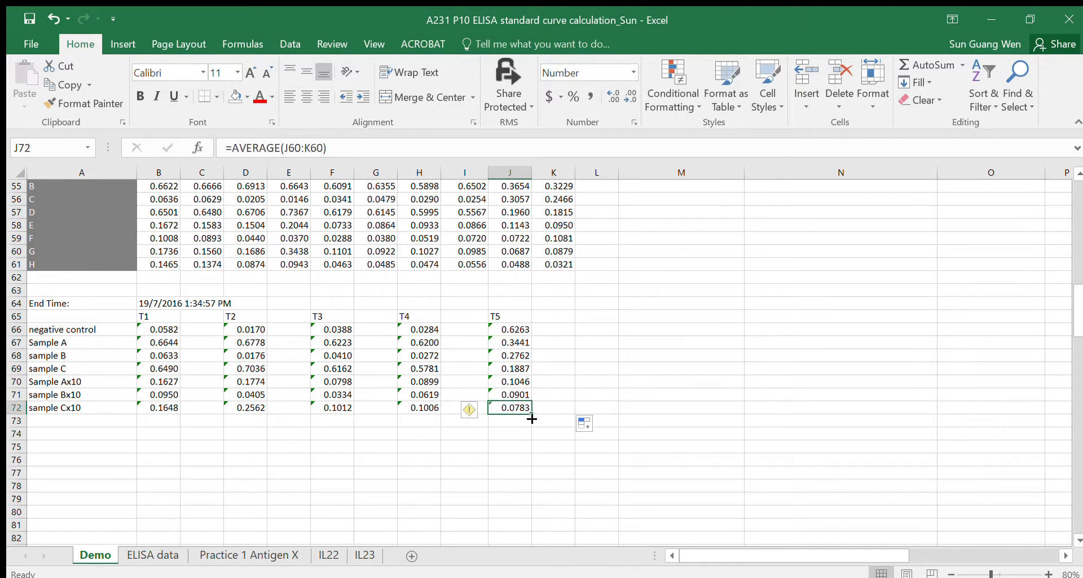
left_click_drag(534, 415, 532, 425)
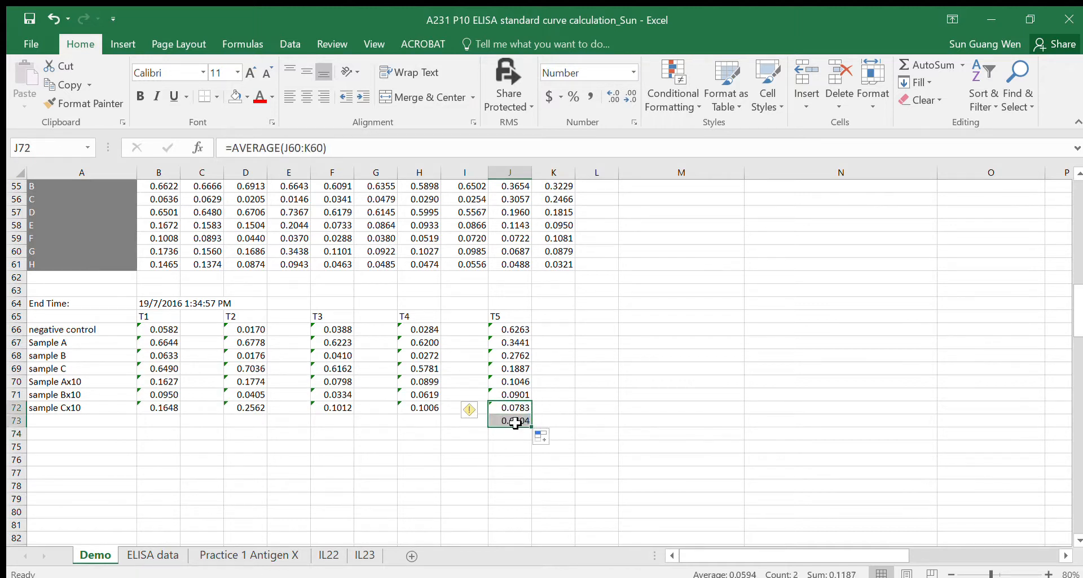
left_click(513, 417)
left_click(605, 431)
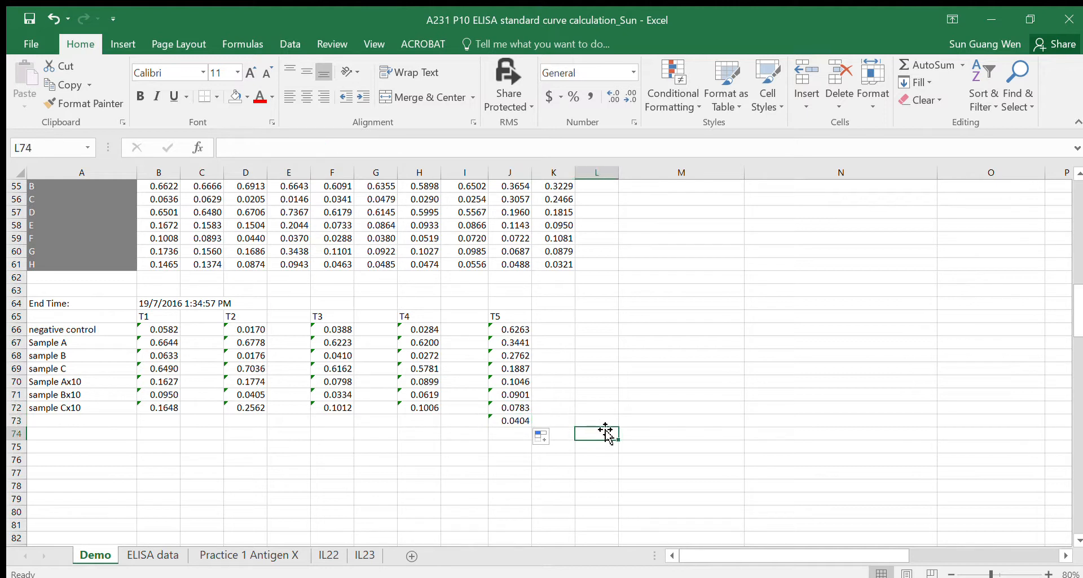
Step: Label the T5 column by entering "standard" in J64 above its header
left_click(505, 306)
type("sta")
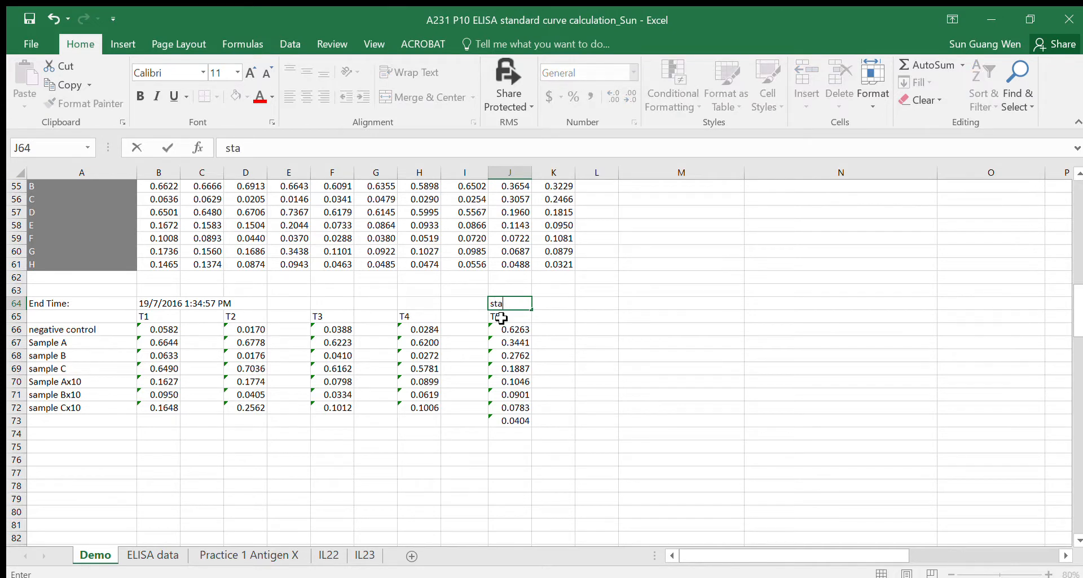
type("ndard")
key("Return")
Step: Enter the top standard concentration 12 in I66 and label that column "ug/mL" in I65
left_click(465, 330)
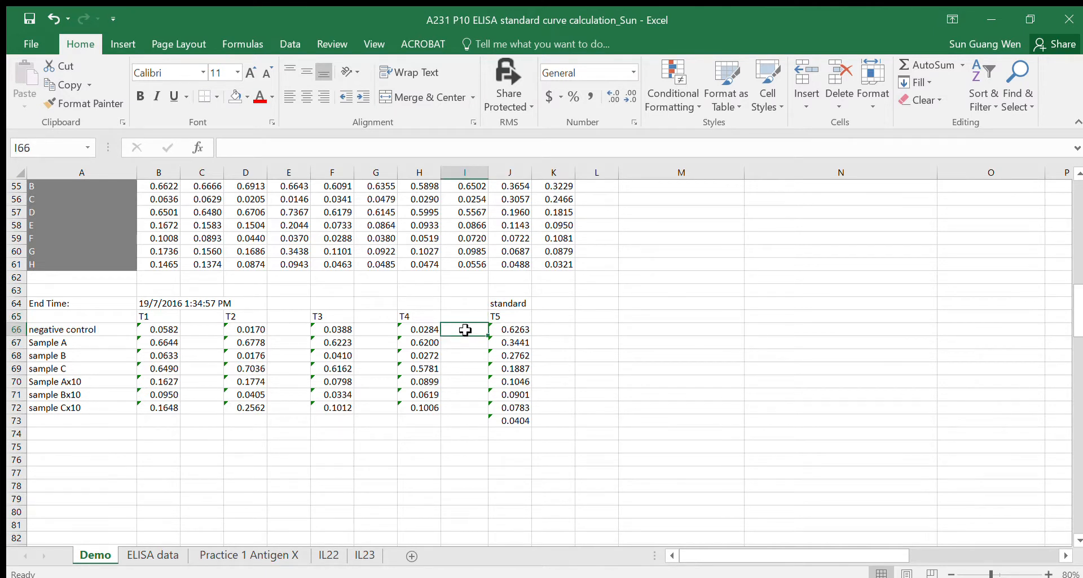
type("12")
key("Return")
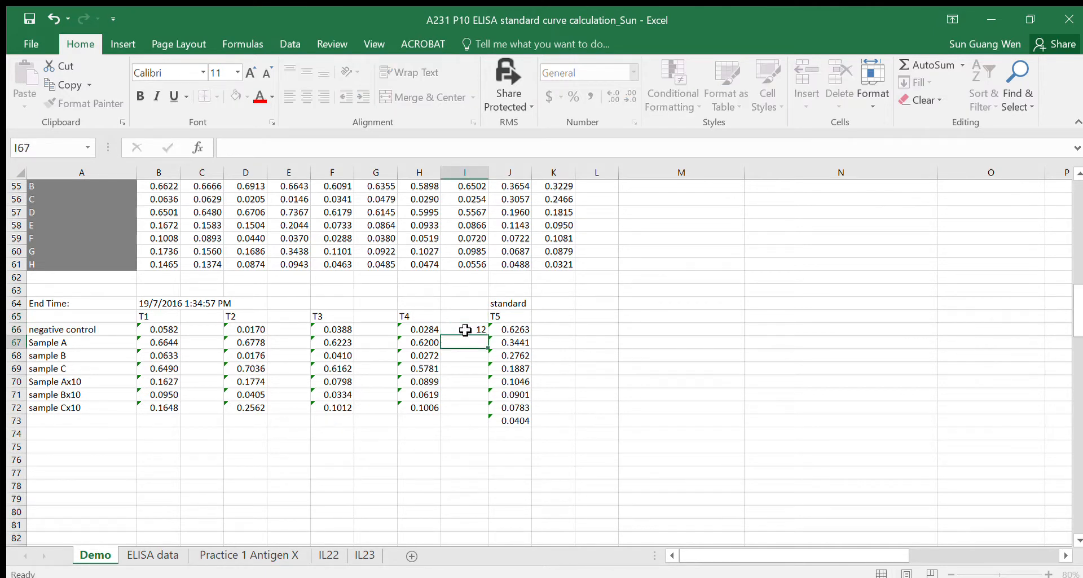
left_click(466, 318)
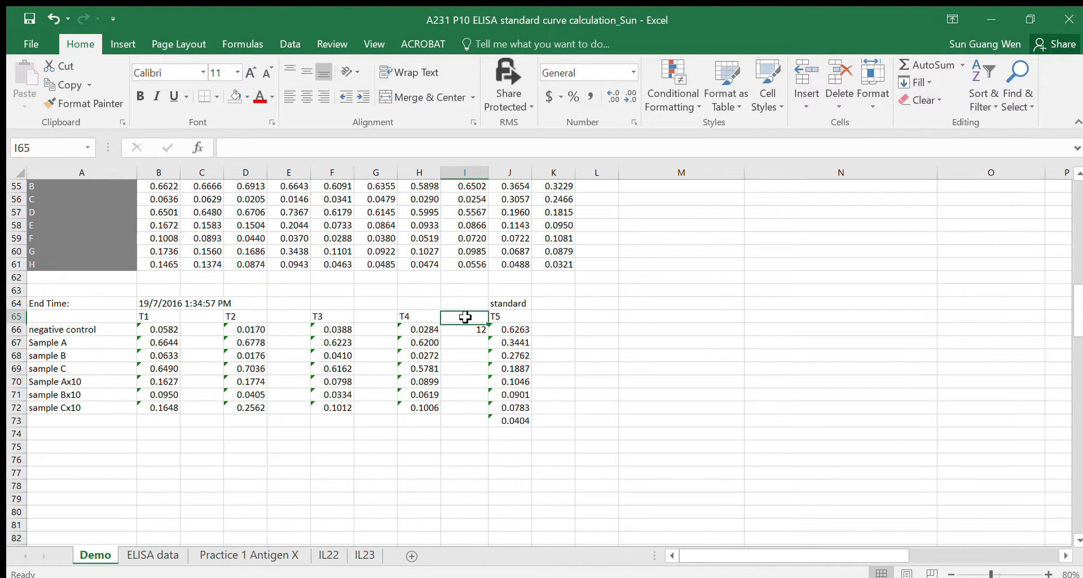
type("ug/mL")
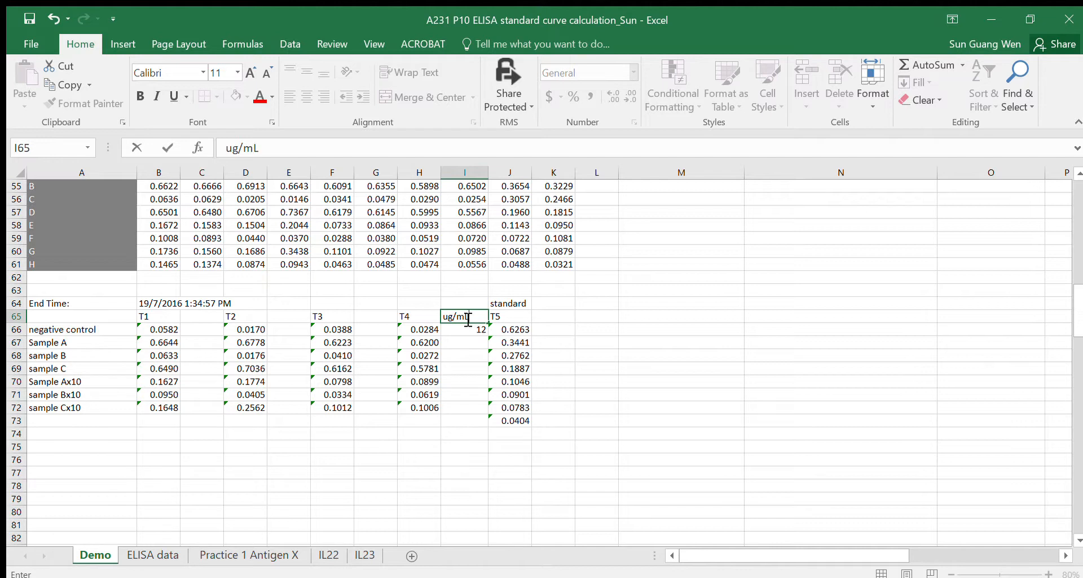
key("Return")
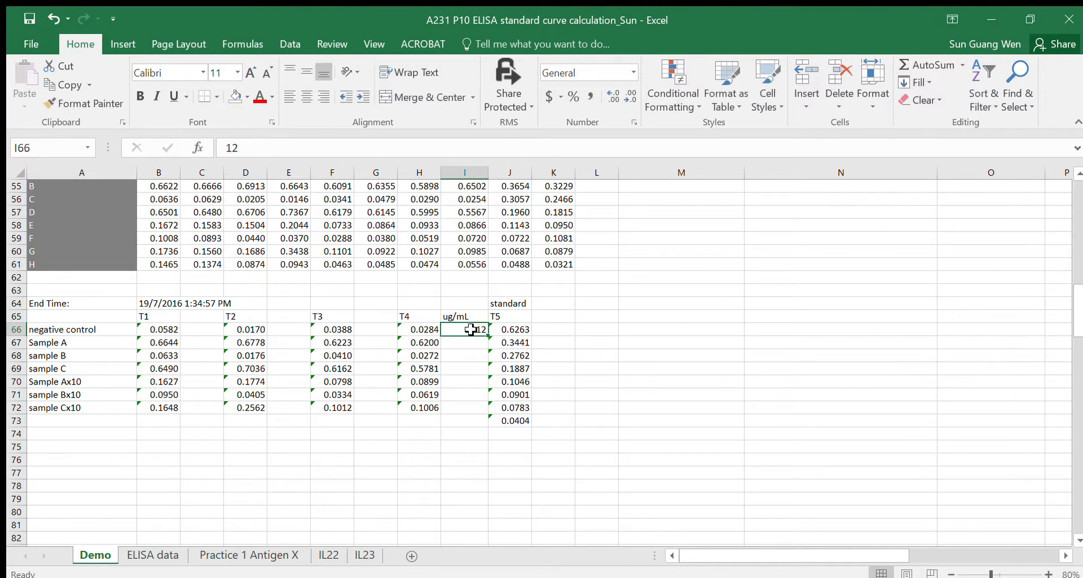
Step: Halve the concentration above with =I66/2 in I67 and fill the twofold dilution series down through I72
left_click(473, 342)
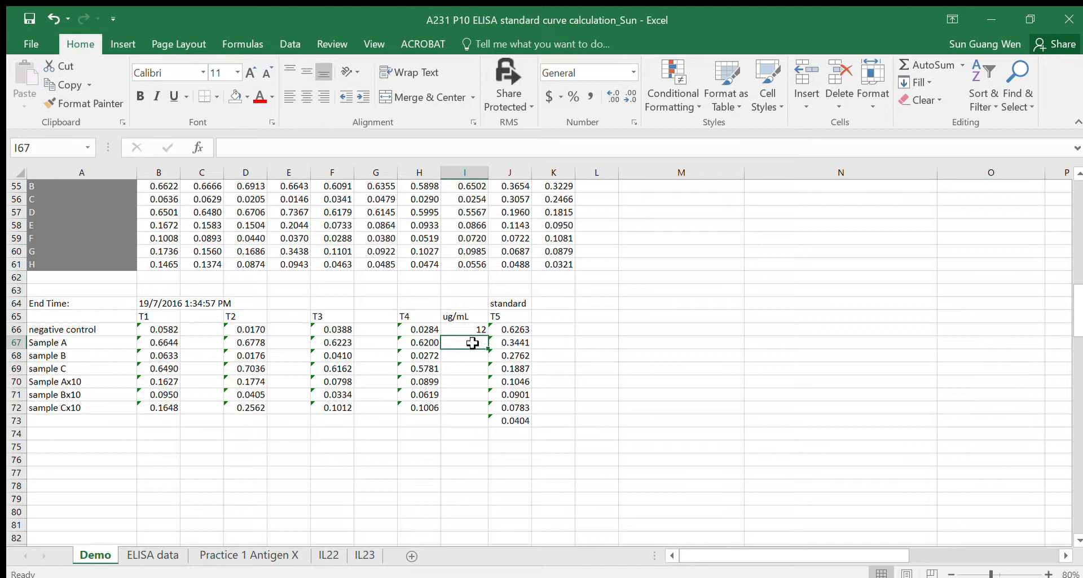
type("=")
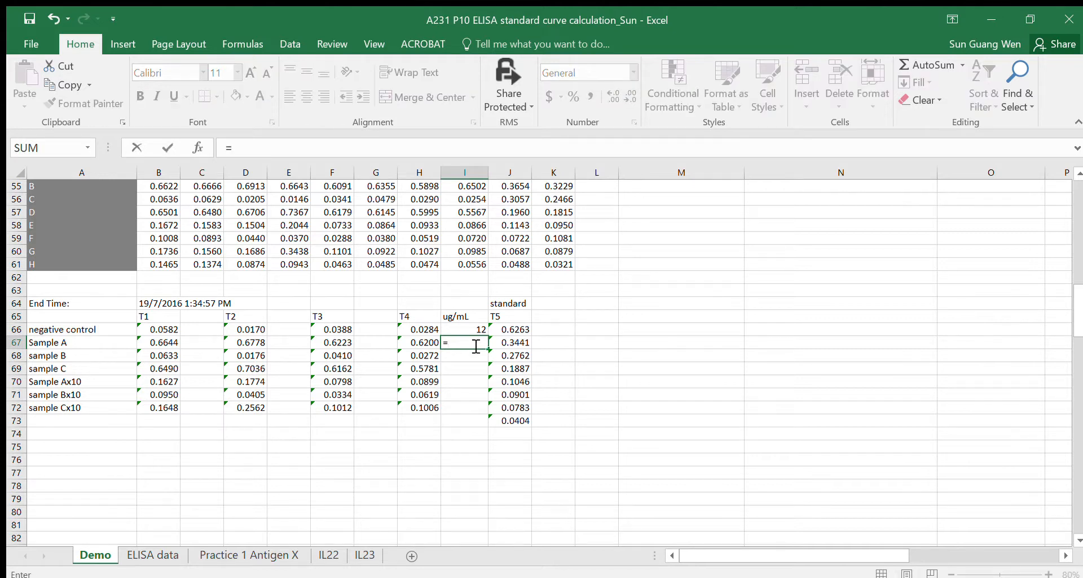
left_click(464, 329)
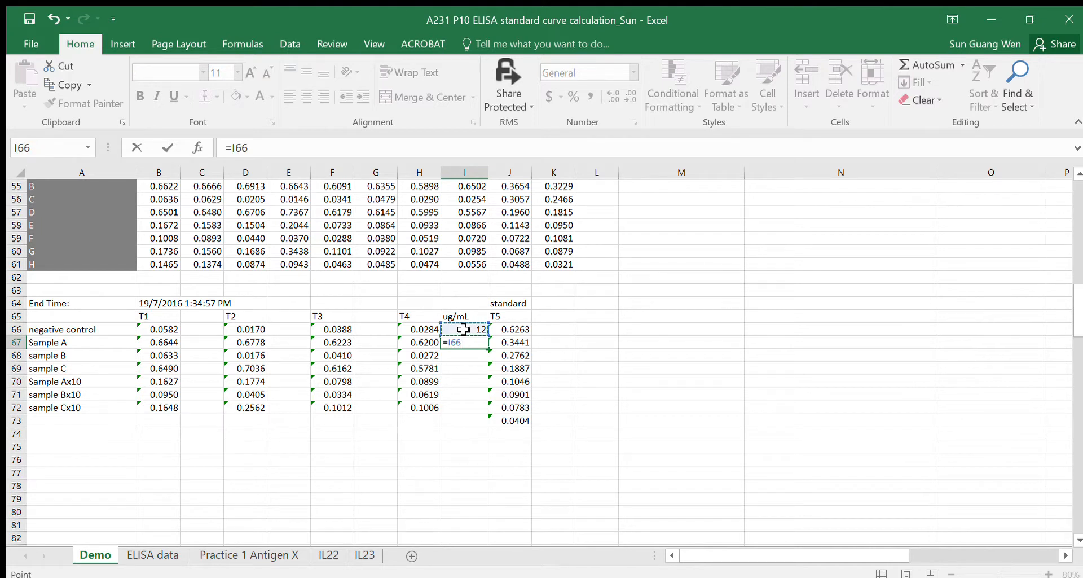
type("/2")
key("Return")
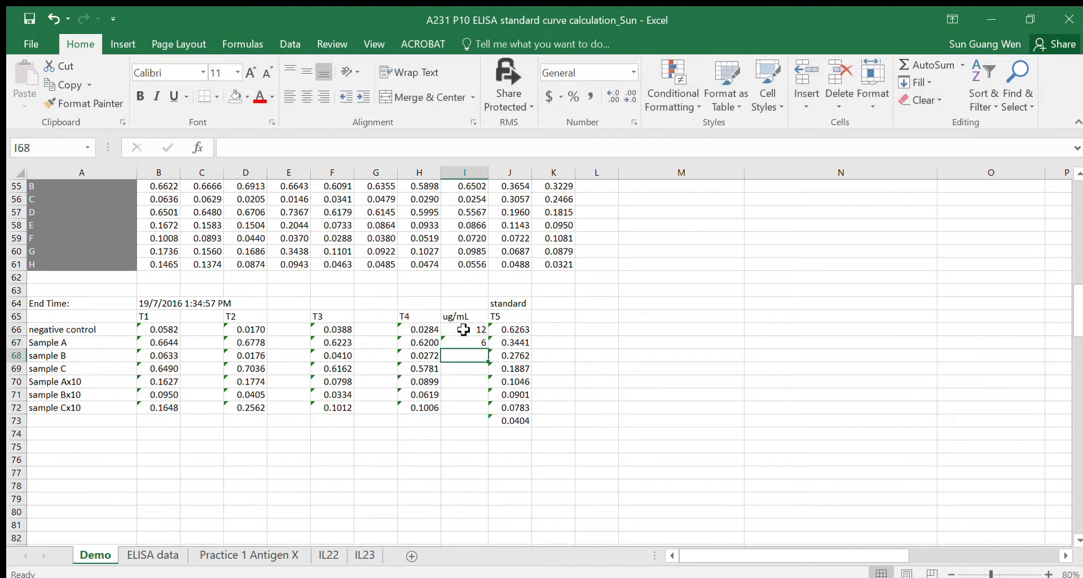
left_click(471, 343)
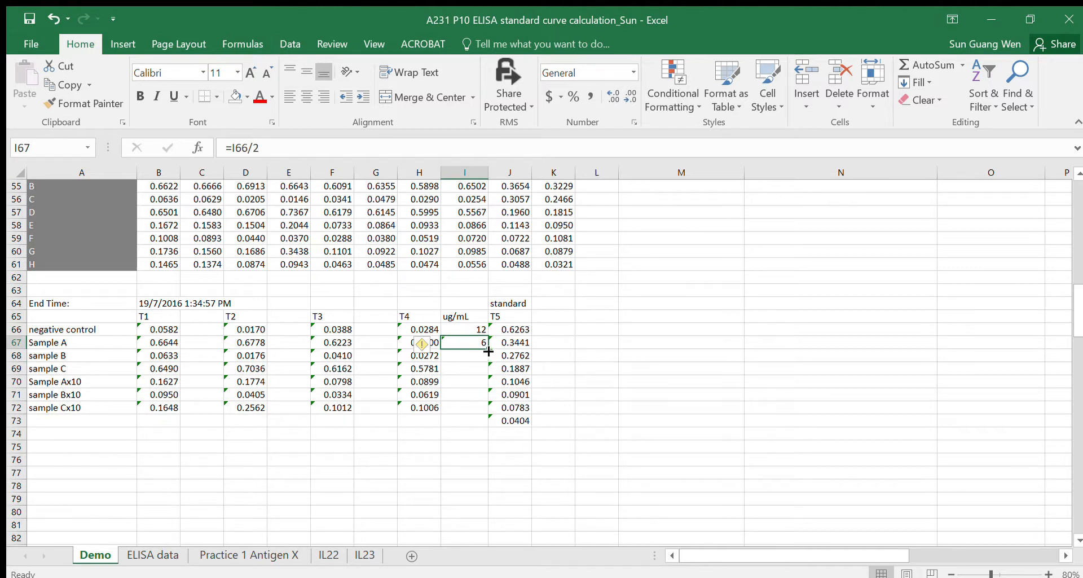
left_click_drag(488, 349, 486, 420)
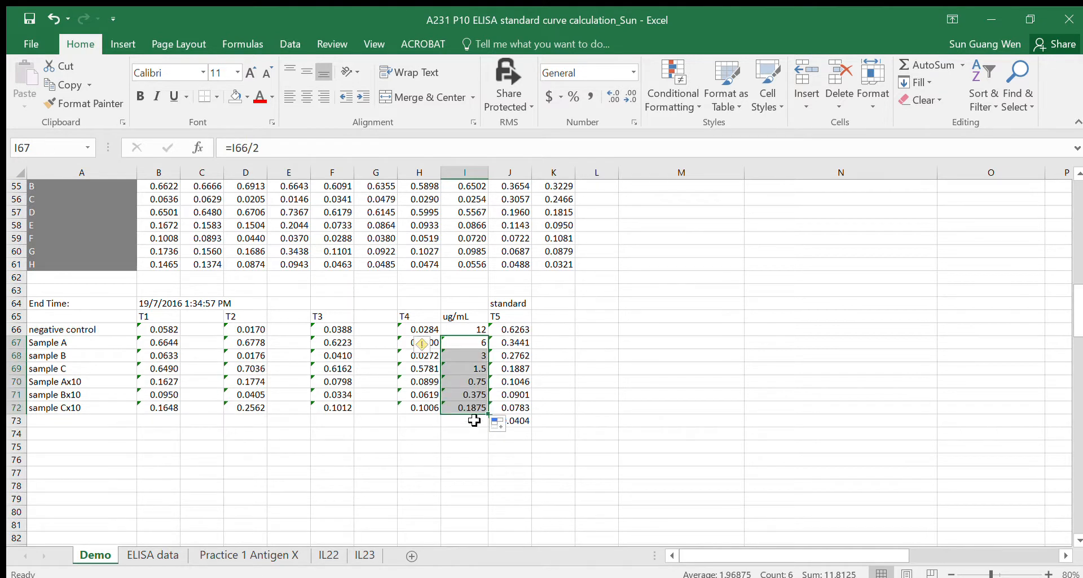
Step: Label I73 as "blank" and highlight I73:J73 with yellow fill
left_click(474, 420)
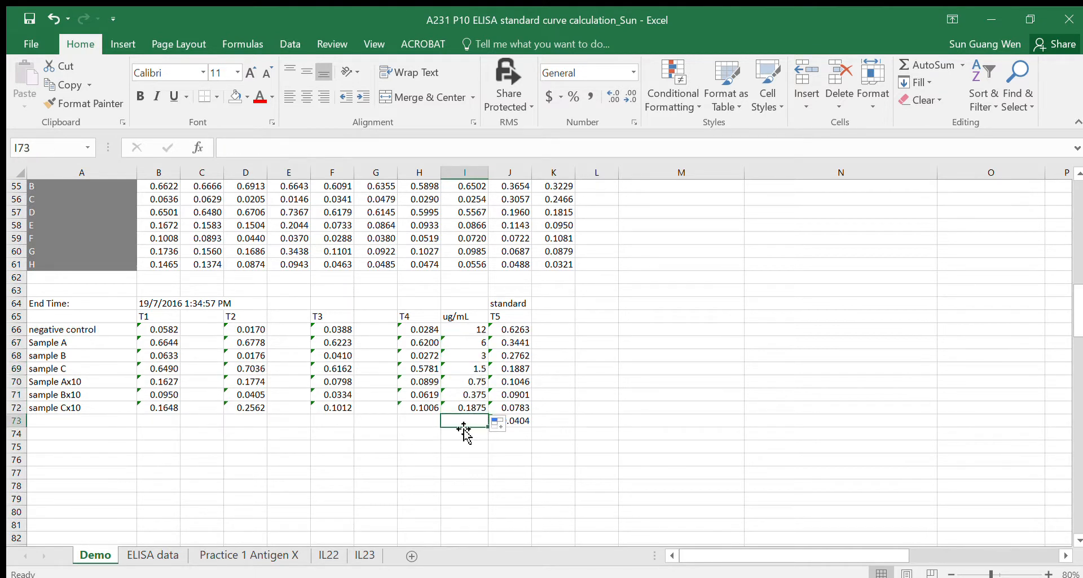
type("blank")
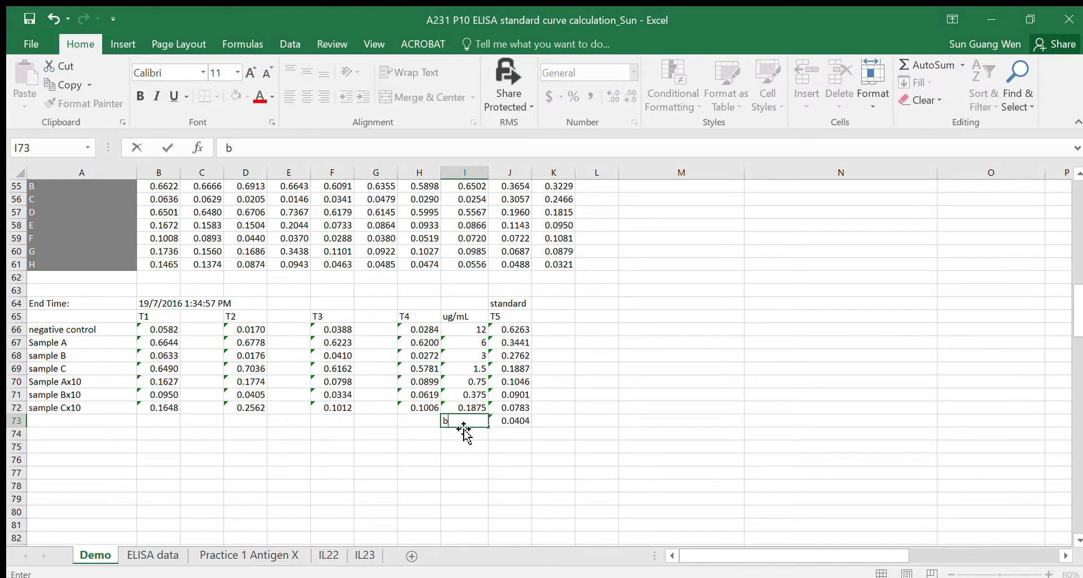
left_click(495, 458)
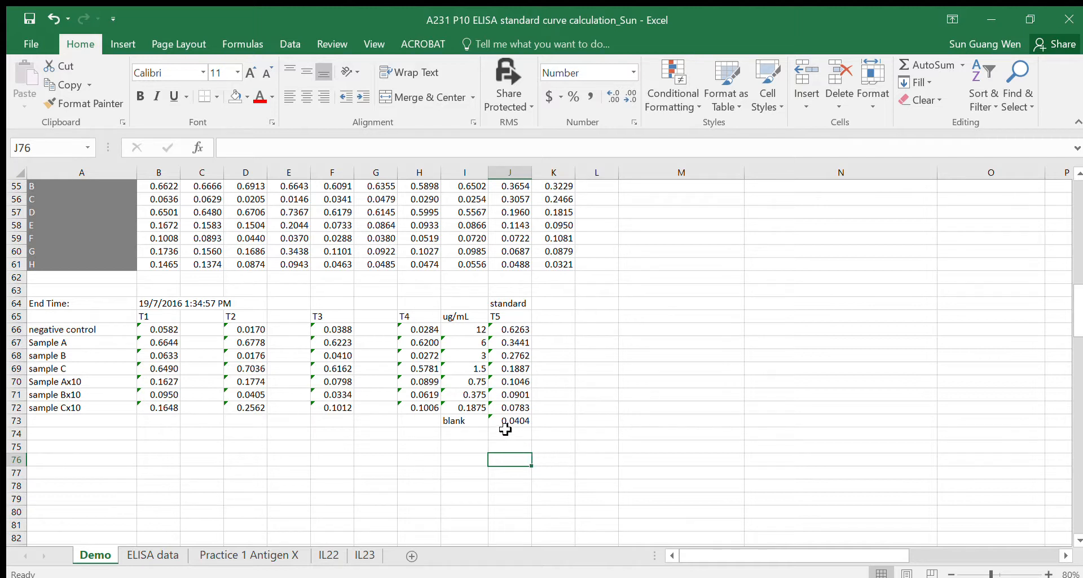
left_click_drag(458, 423, 499, 421)
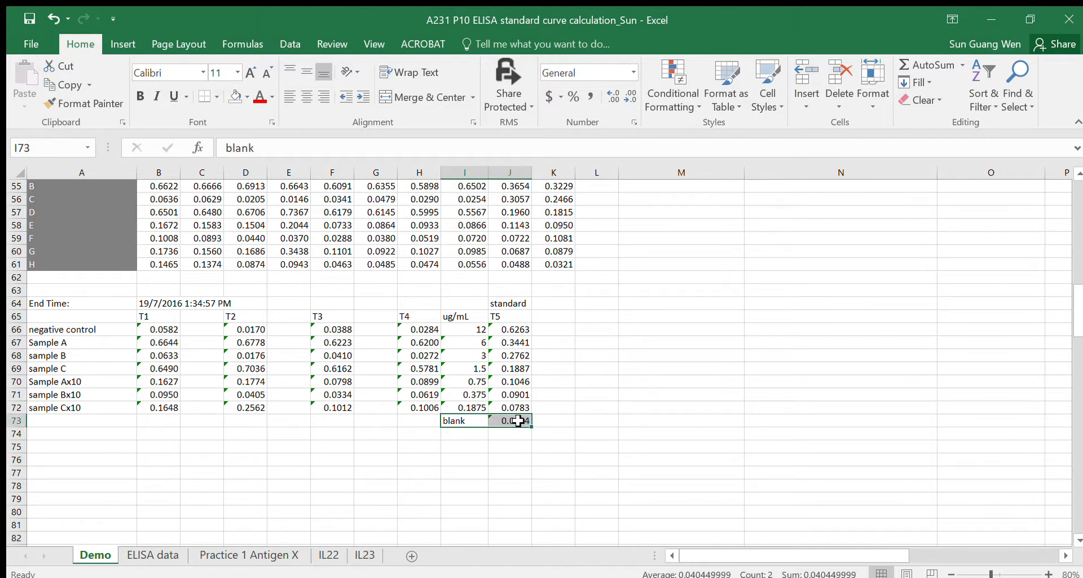
left_click(235, 97)
left_click(341, 463)
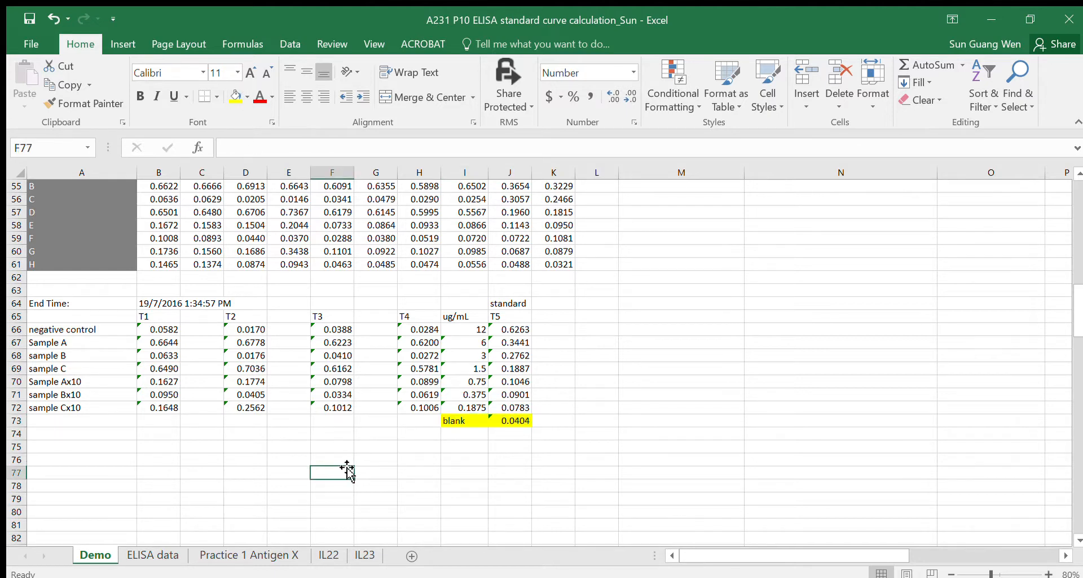
Step: Copy the sample names in A66:A72 to A76:A82 below the averages table
scroll(326, 465, "down", 2)
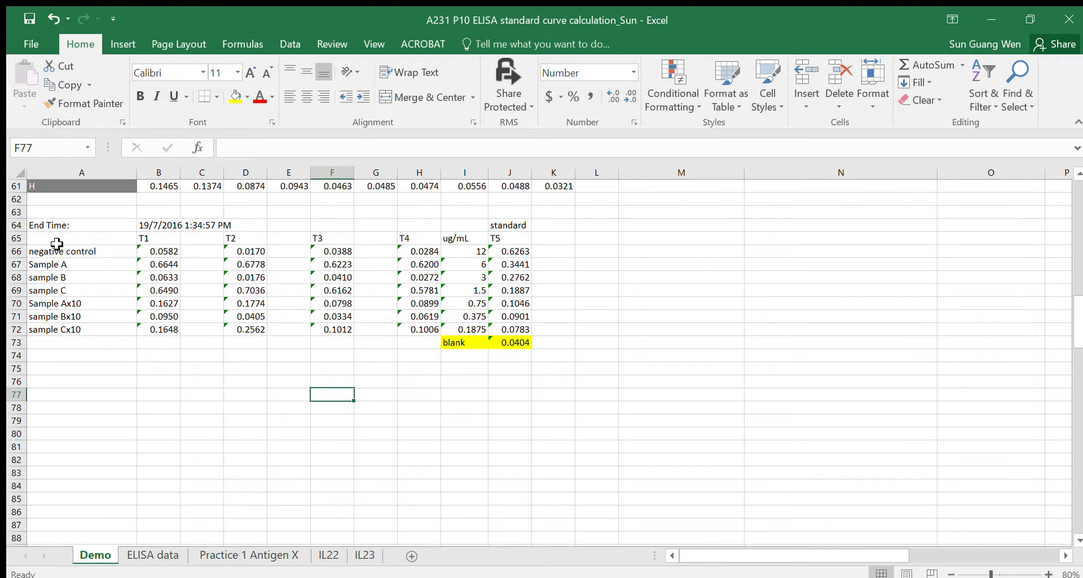
left_click_drag(60, 248, 87, 326)
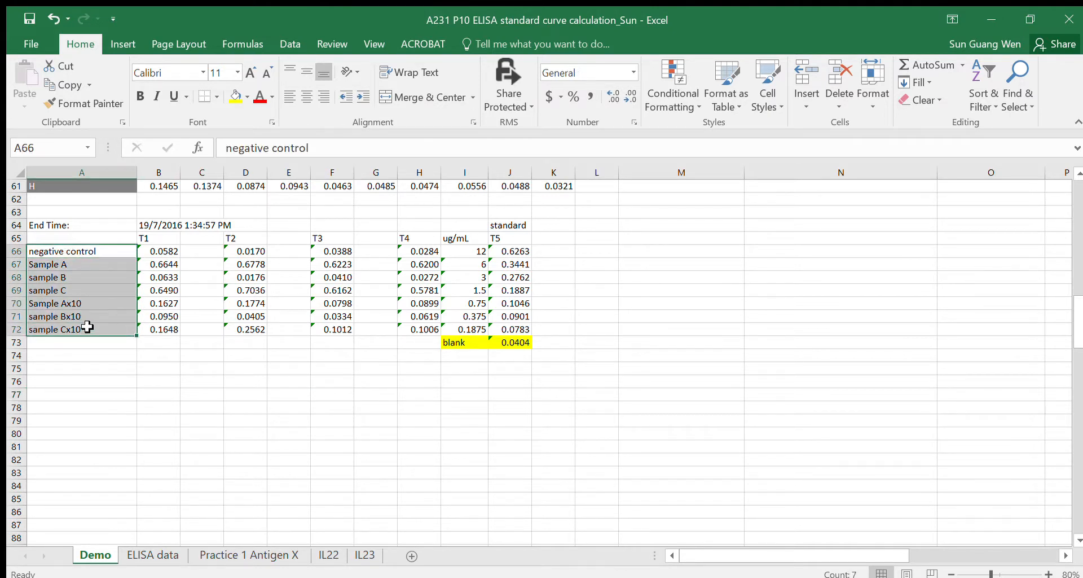
key("ctrl+c")
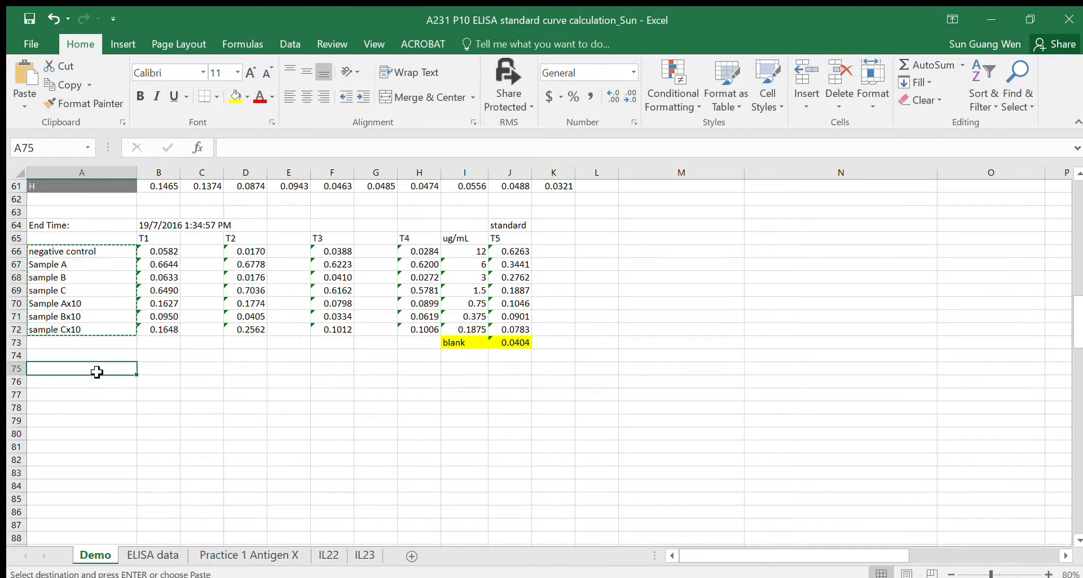
left_click(88, 383)
key("ctrl+v")
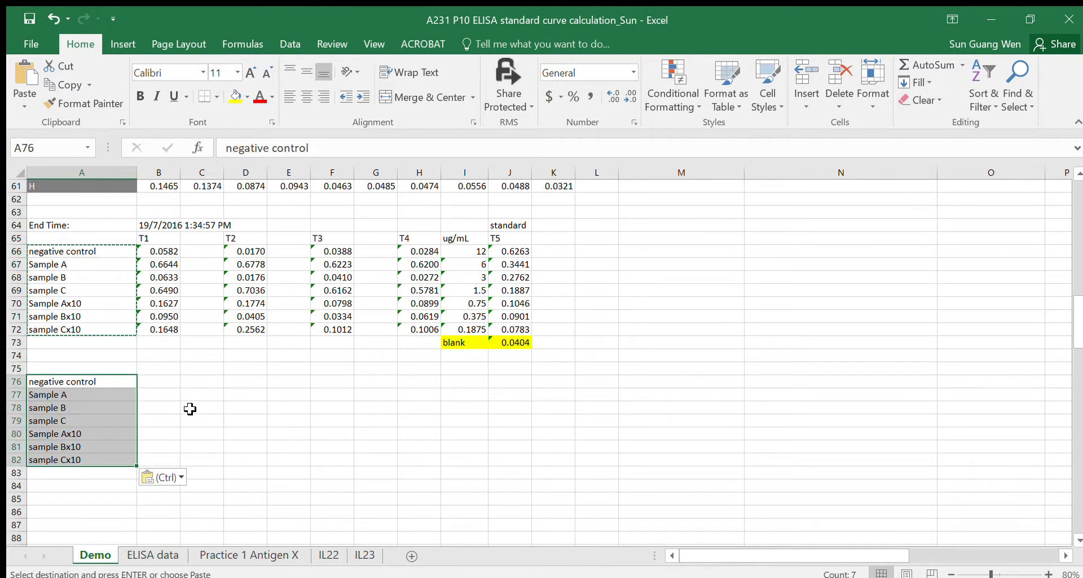
Step: Subtract the blank from the T1 negative control average in B76 with the formula =B66-$J$73
left_click(509, 342)
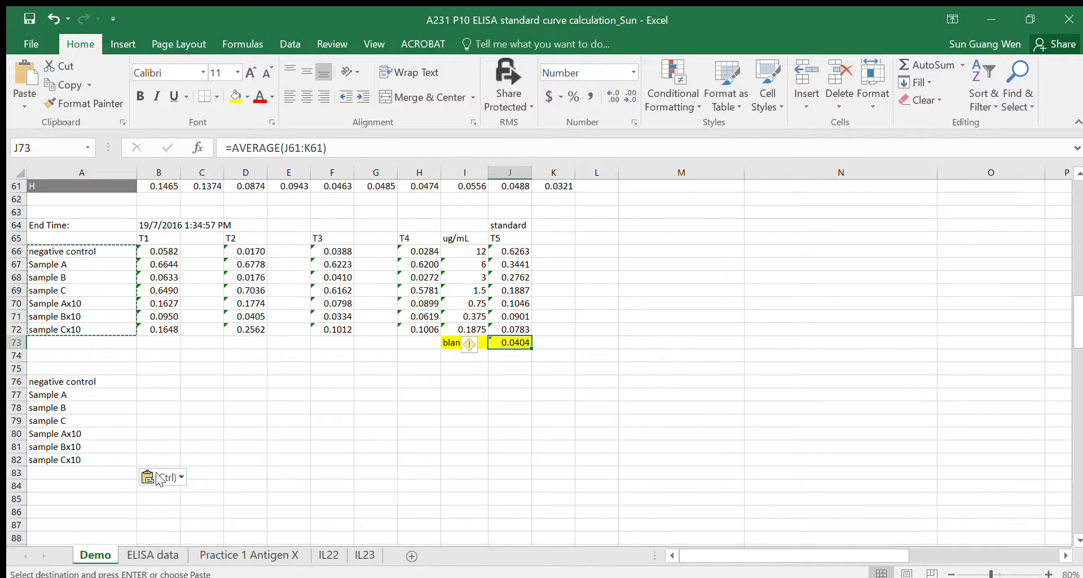
left_click(155, 386)
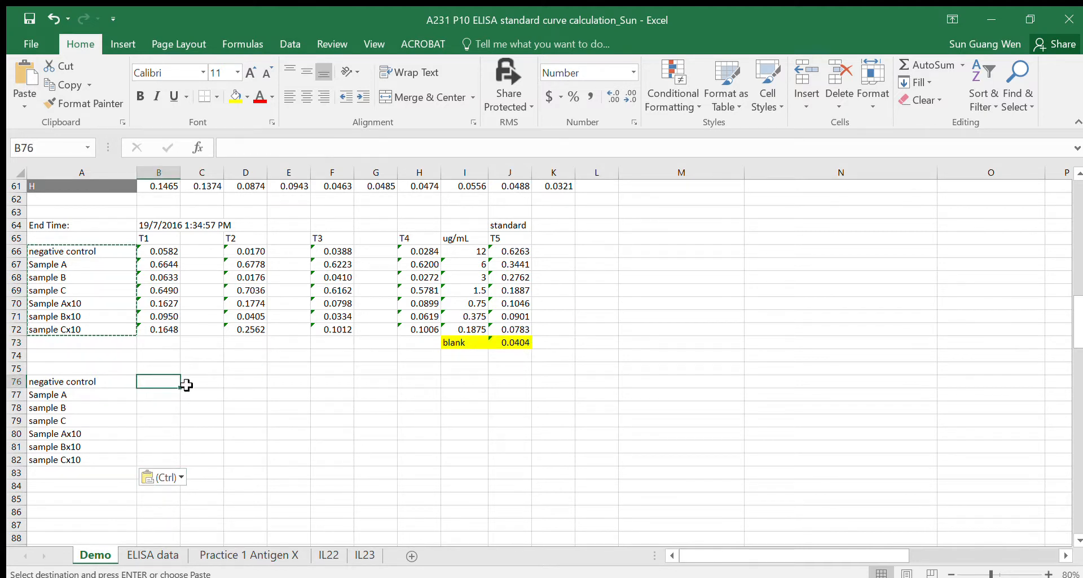
type("=")
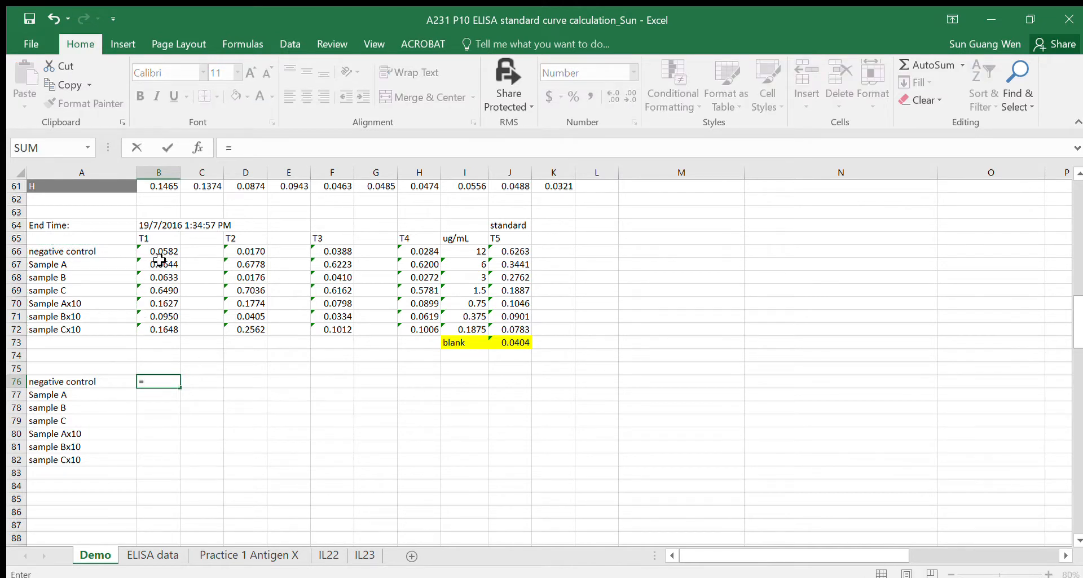
left_click(161, 254)
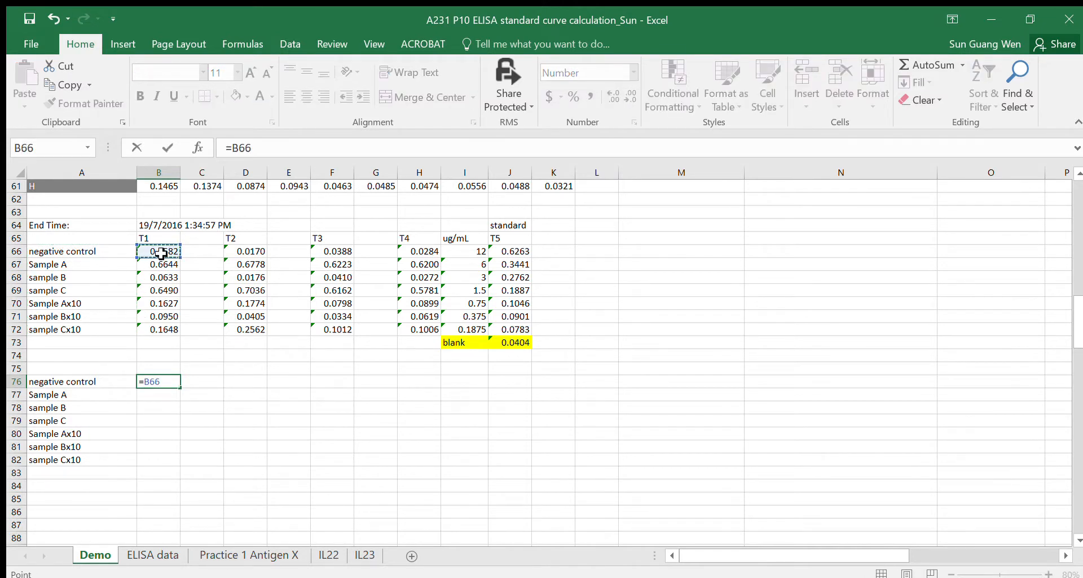
type("-")
left_click(516, 344)
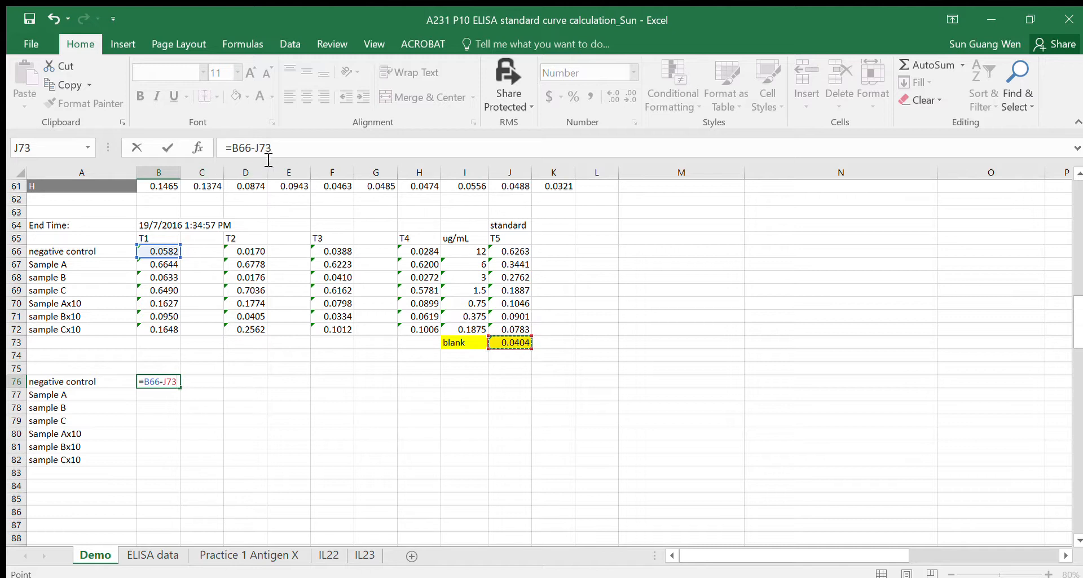
left_click(256, 148)
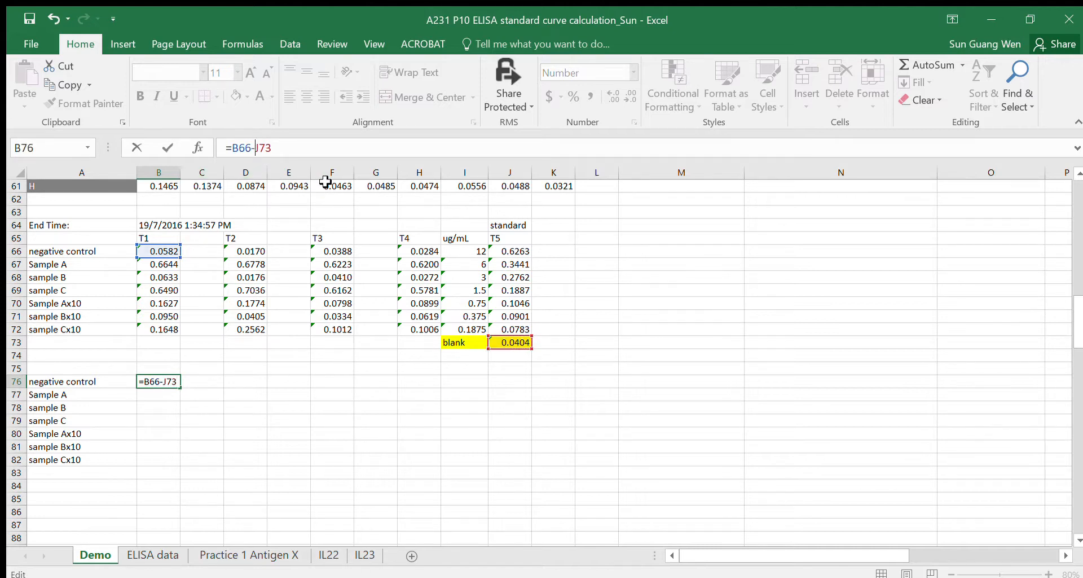
type("$")
left_click(268, 150)
type("$")
key("Return")
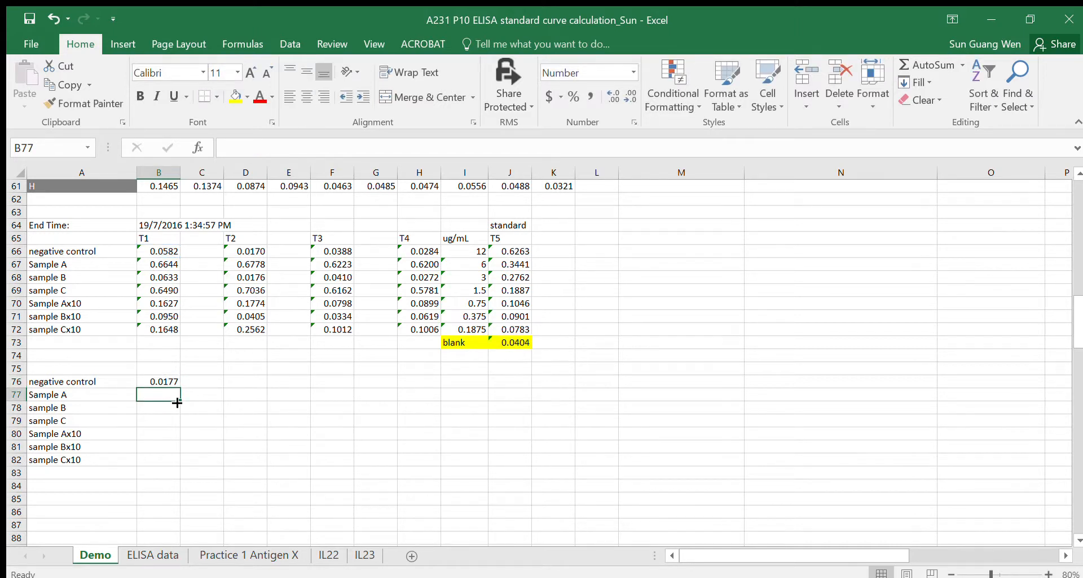
Step: Fill the blank-subtraction formula from B76 down through B82 for all T1 samples
left_click(164, 381)
left_click_drag(180, 389, 185, 463)
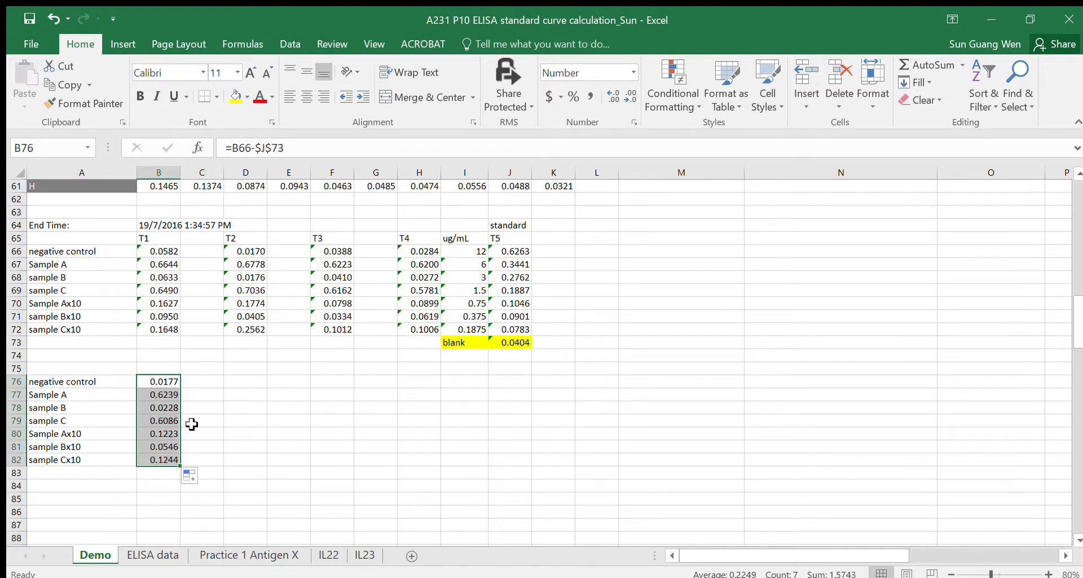
left_click(210, 393)
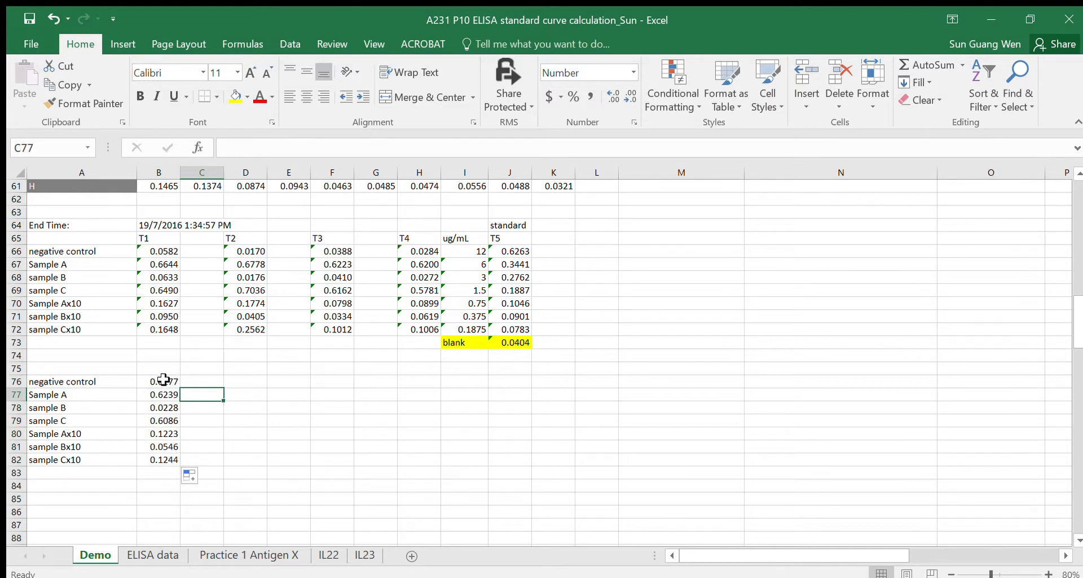
Step: Fill the blank-subtracted T1 block across rows 76 to 82 through column J to cover T2 through T5
left_click_drag(164, 381, 488, 458)
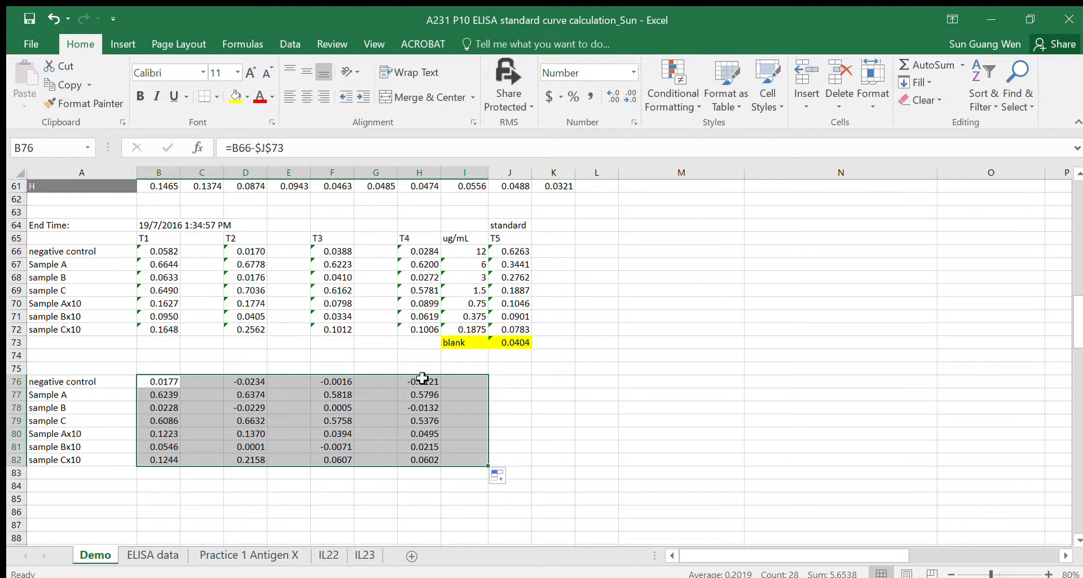
left_click(427, 382)
left_click(426, 410)
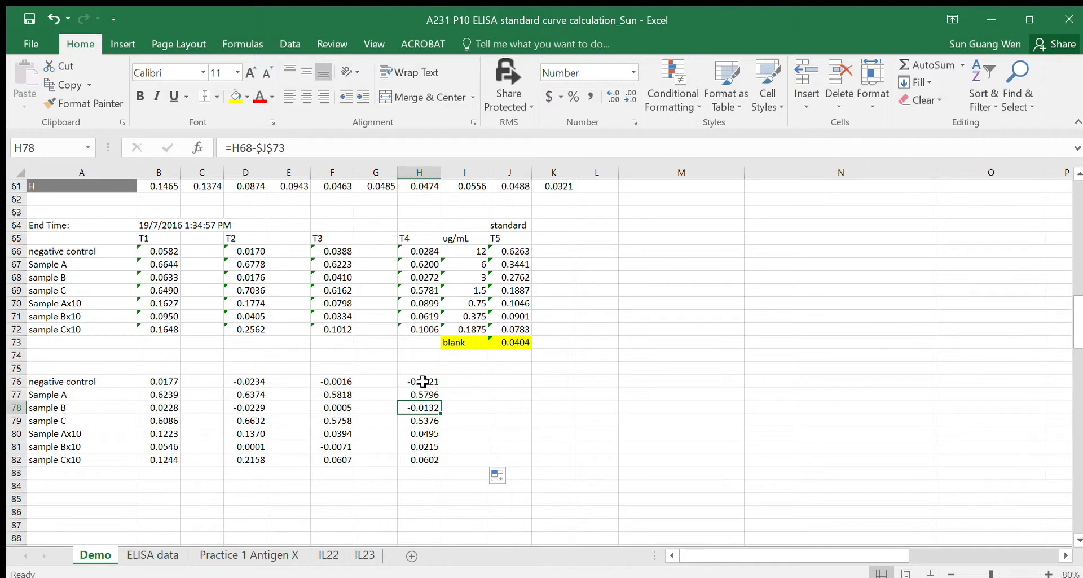
left_click_drag(423, 381, 480, 471)
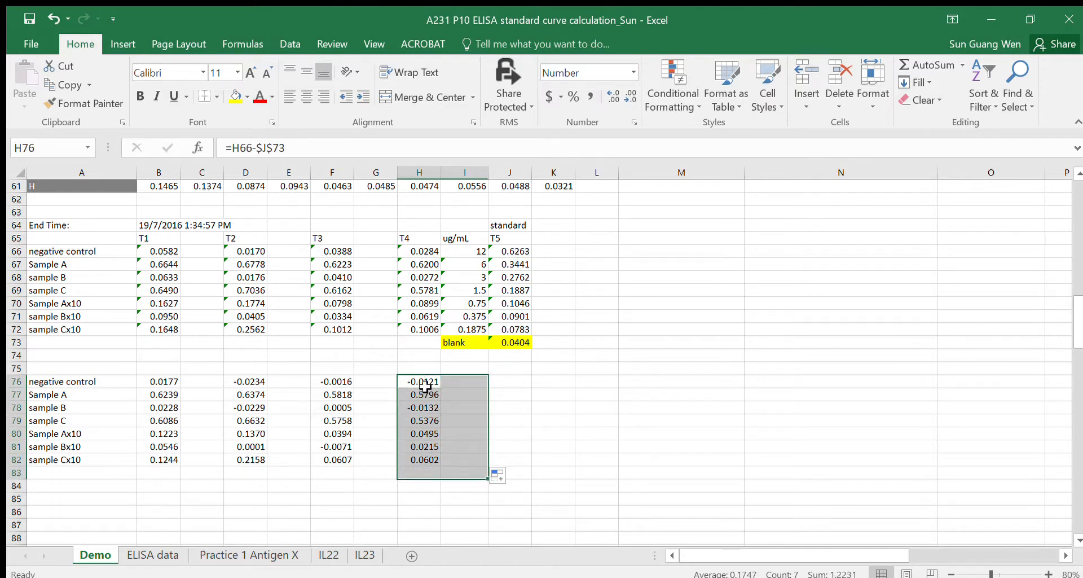
left_click_drag(424, 385, 518, 464)
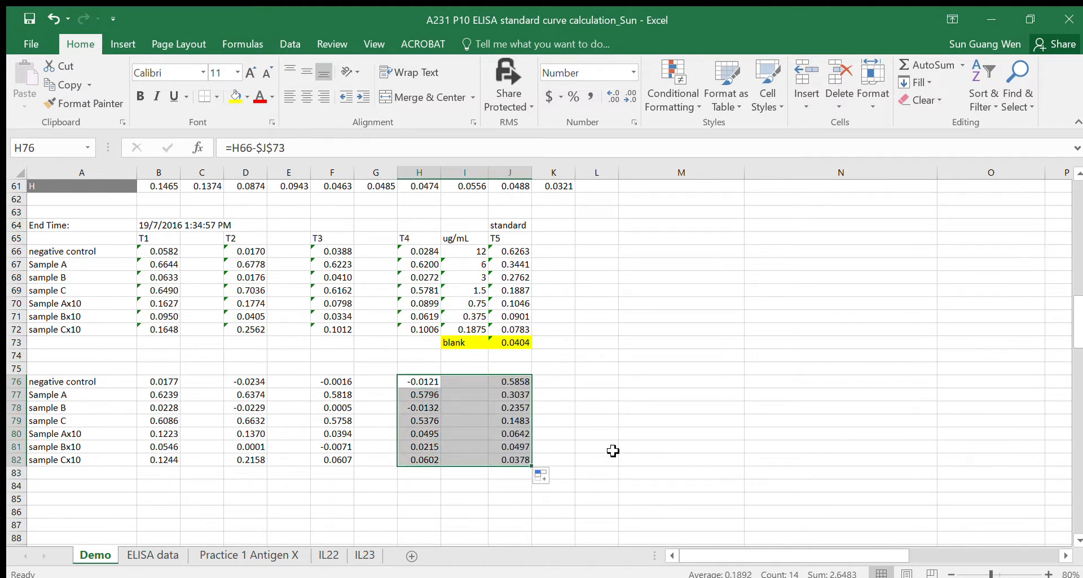
left_click(556, 448)
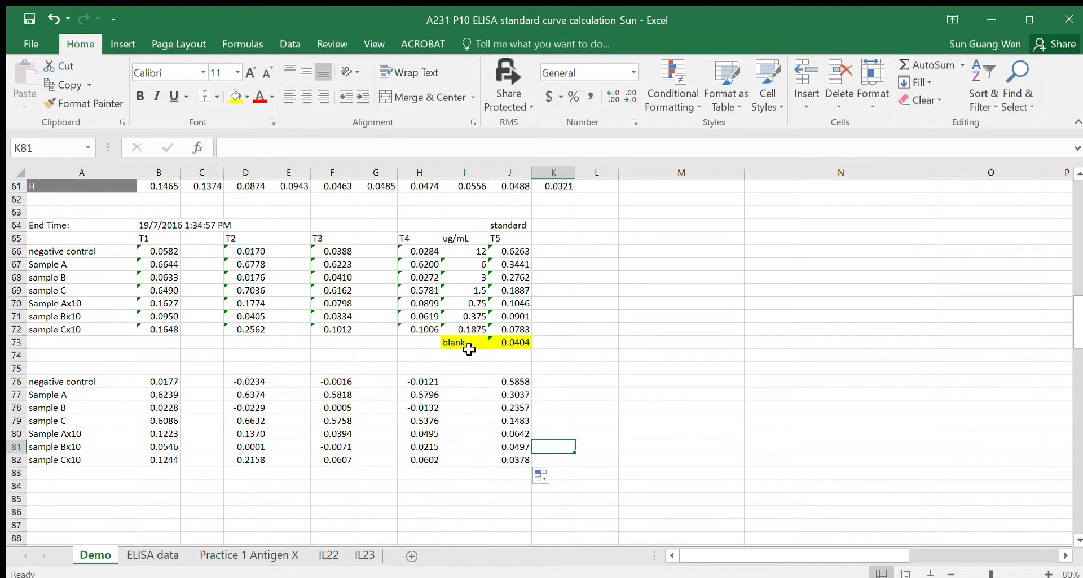
Step: Copy the standard concentrations in I66:I72 to I76:I82, beside the blank-subtracted standard readings
left_click_drag(468, 251, 473, 329)
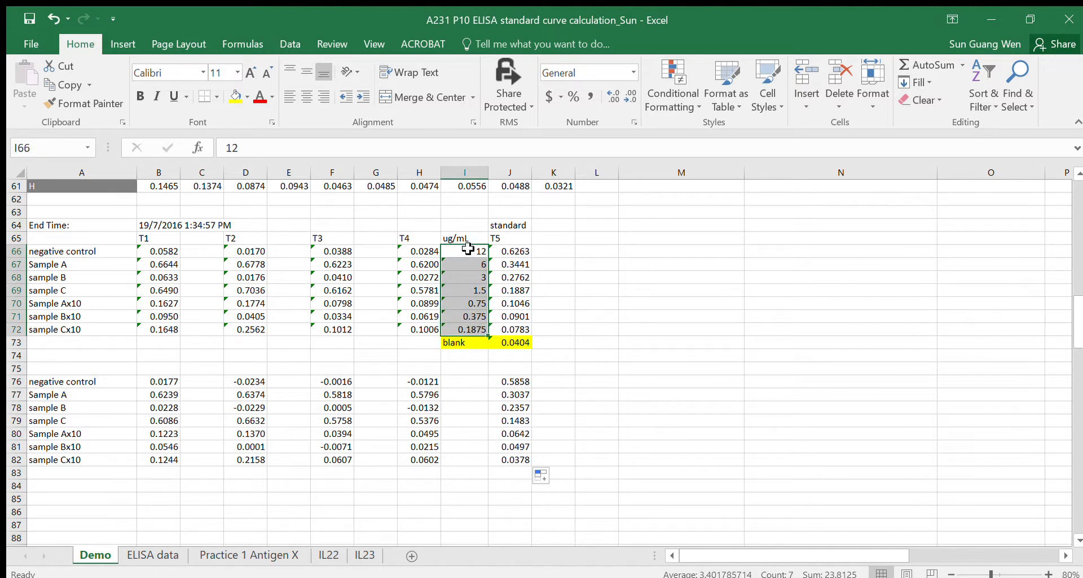
key("ctrl+c")
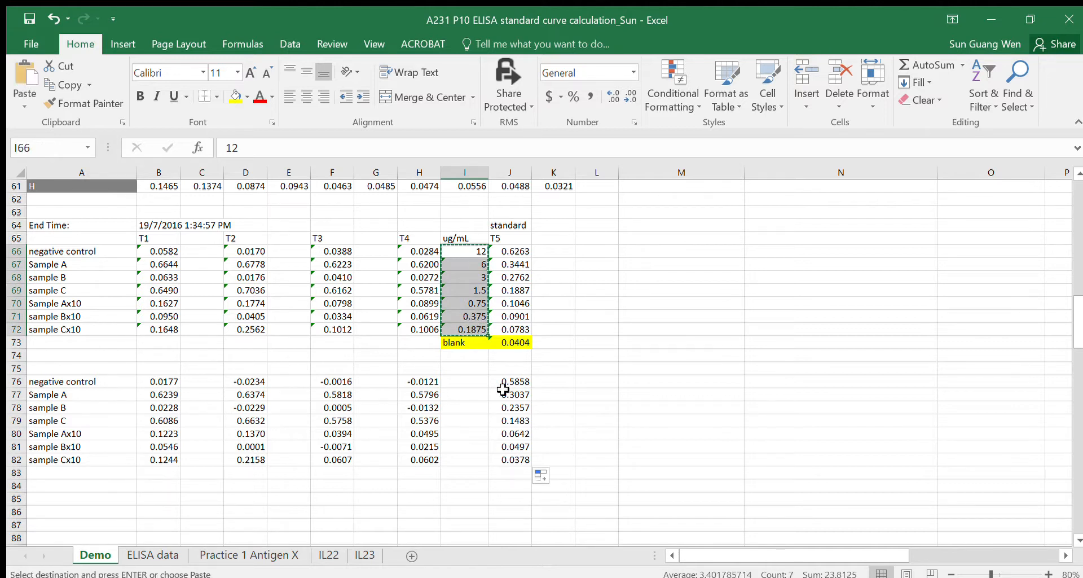
left_click(471, 381)
key("ctrl+v")
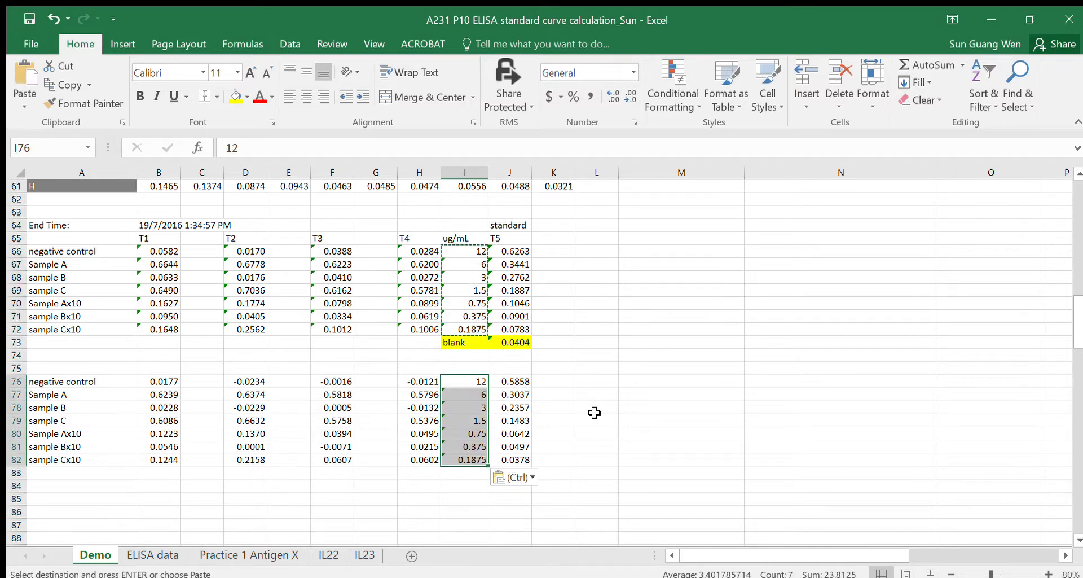
left_click(608, 439)
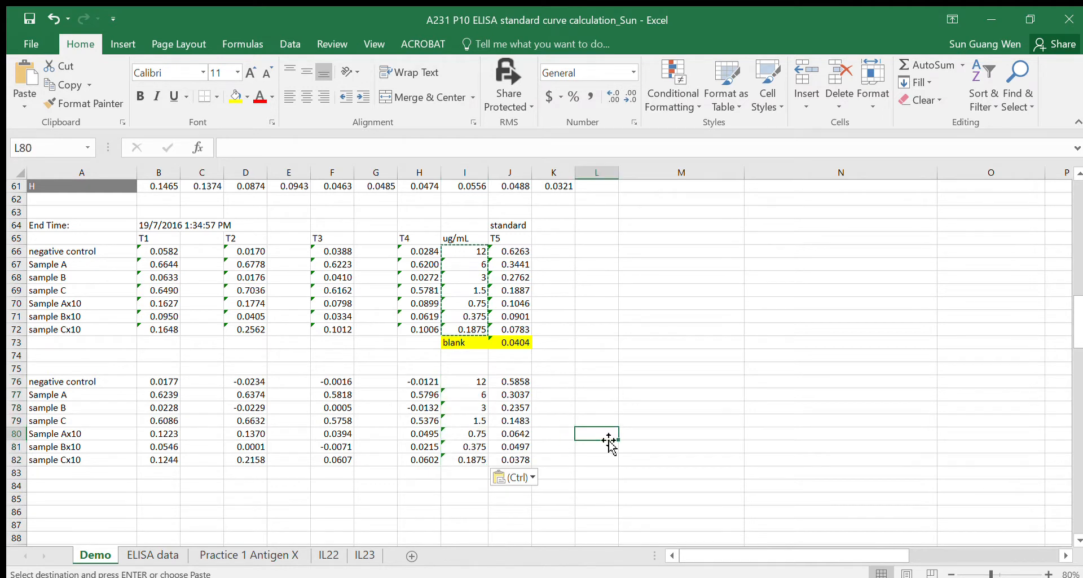
Step: Label the concentration column X in I75 and the standard readings column Y in J75
left_click(473, 368)
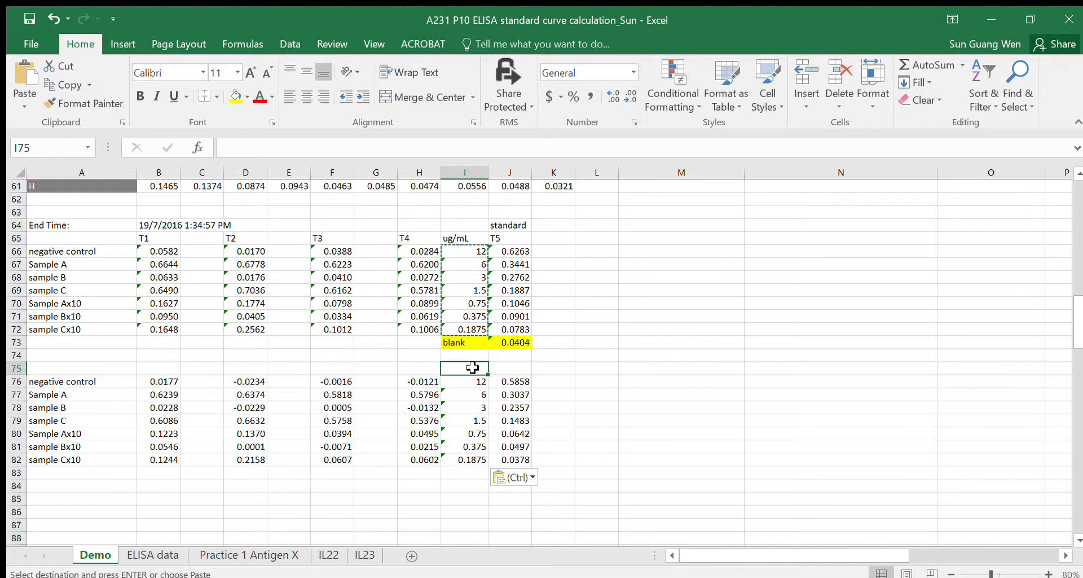
type("X")
left_click(513, 370)
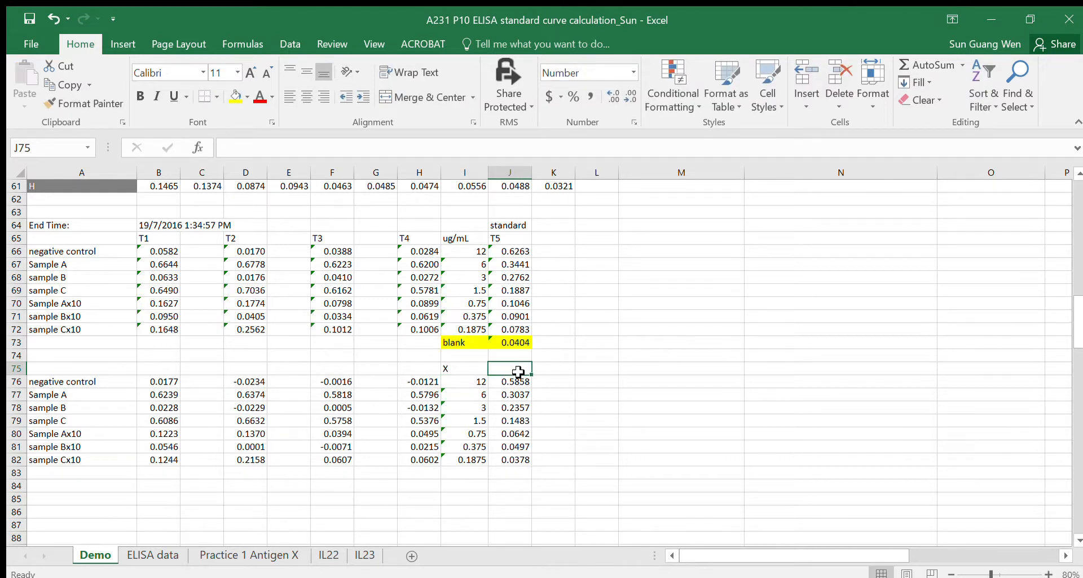
type("Y")
key("Return")
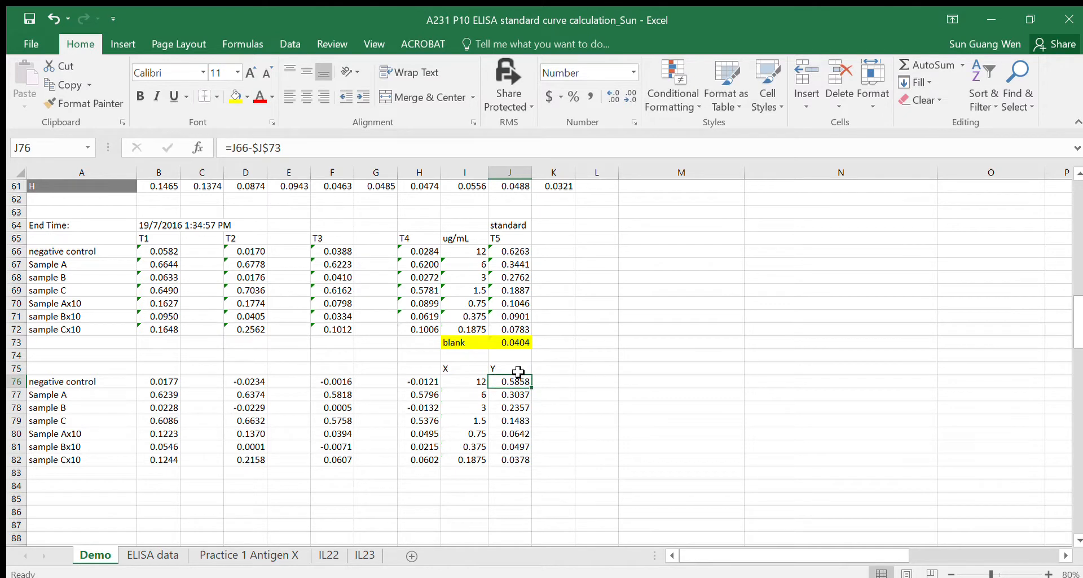
Step: Insert a scatter chart of the X and Y data in I76:J82 and place it beside the table, clear of the data
left_click(468, 380)
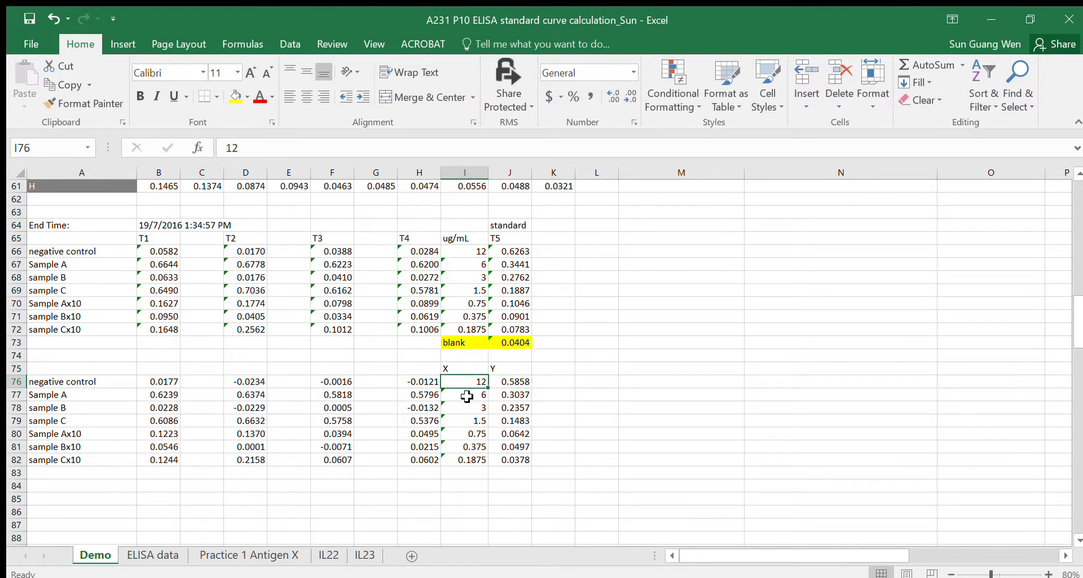
left_click_drag(476, 382, 502, 461)
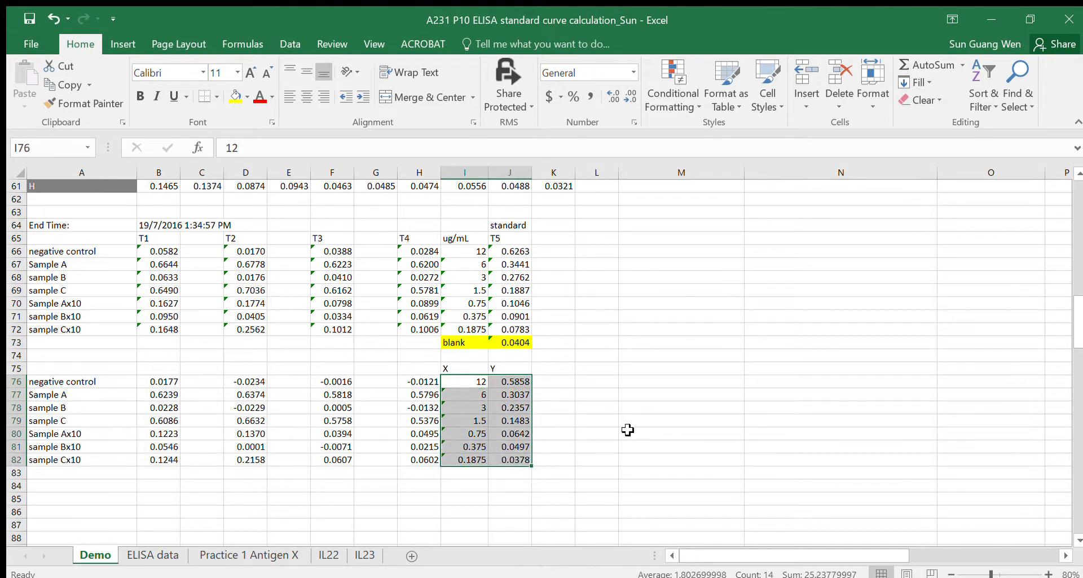
left_click(118, 41)
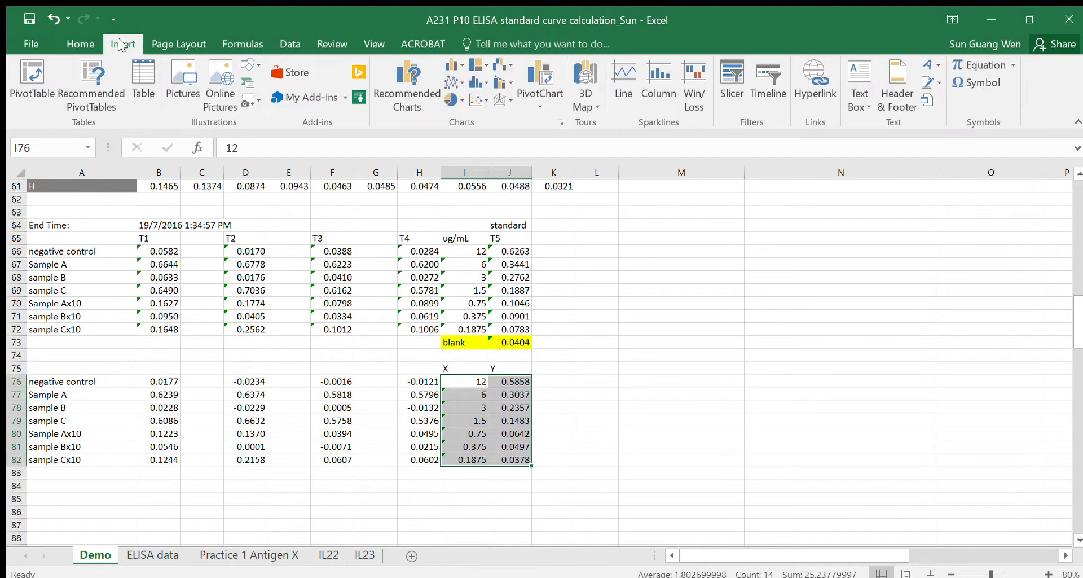
left_click(482, 99)
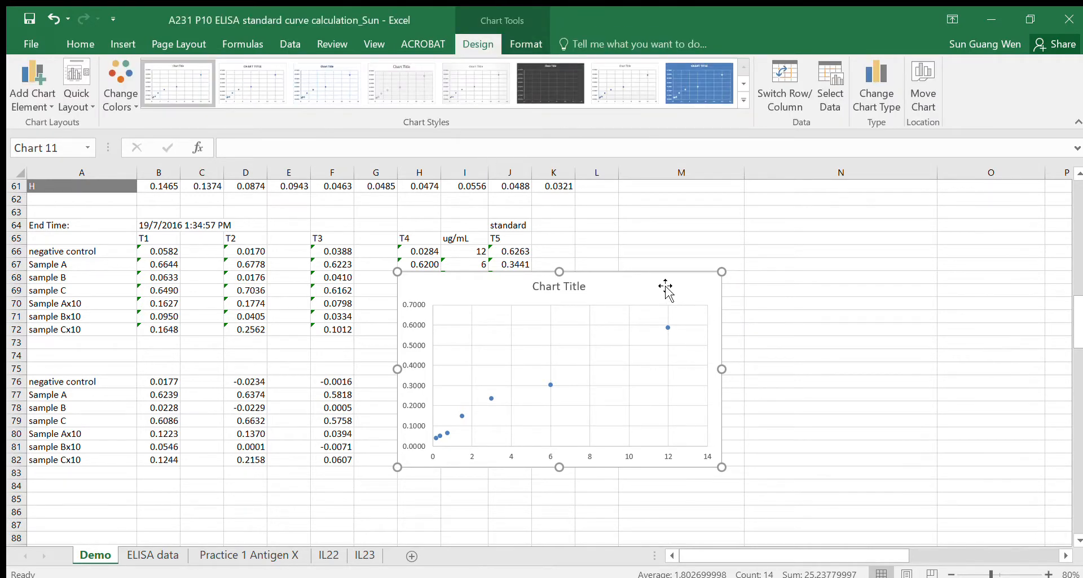
left_click_drag(671, 292, 793, 325)
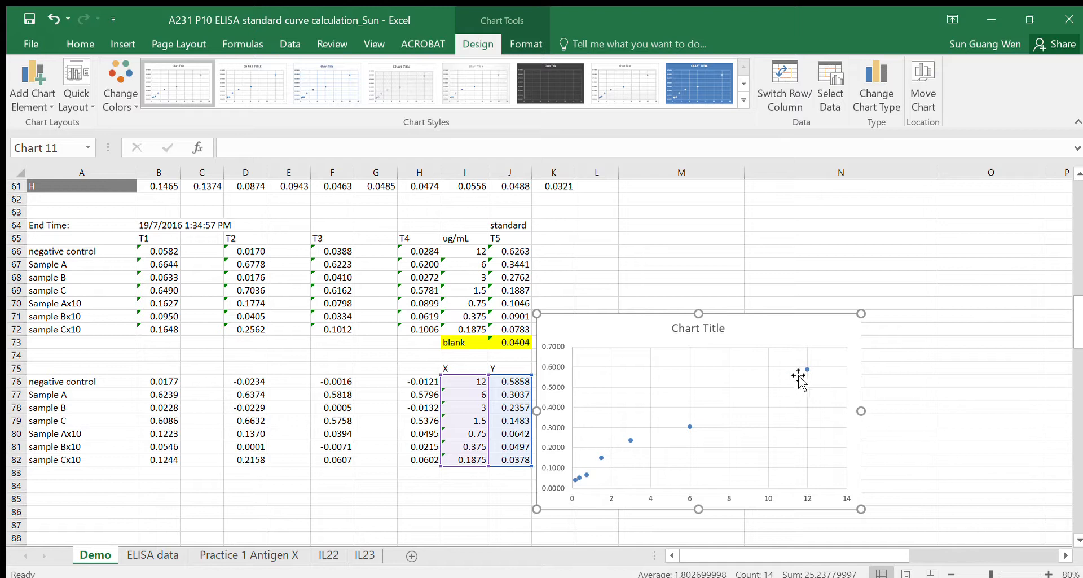
Step: Add a linear trendline to the scatter points, displaying its equation and R-squared value on the chart
left_click(689, 426)
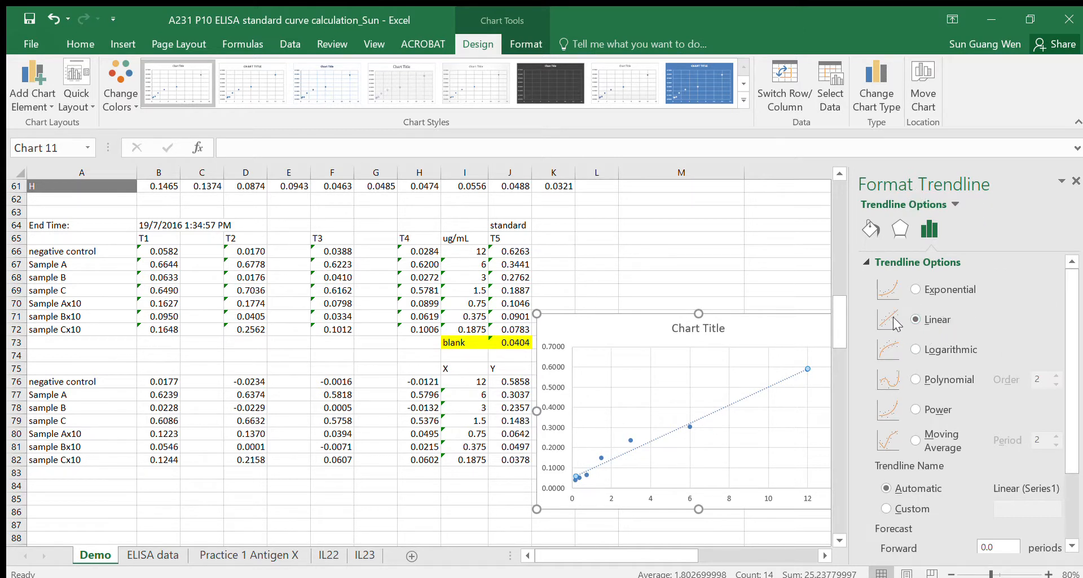
left_click_drag(1076, 296, 1076, 372)
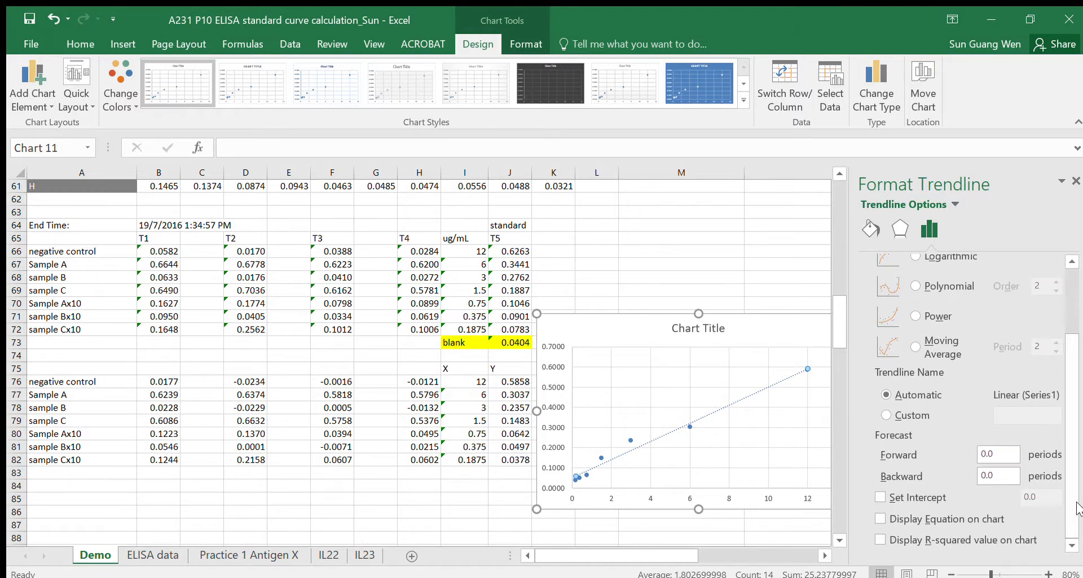
left_click(879, 519)
left_click(879, 540)
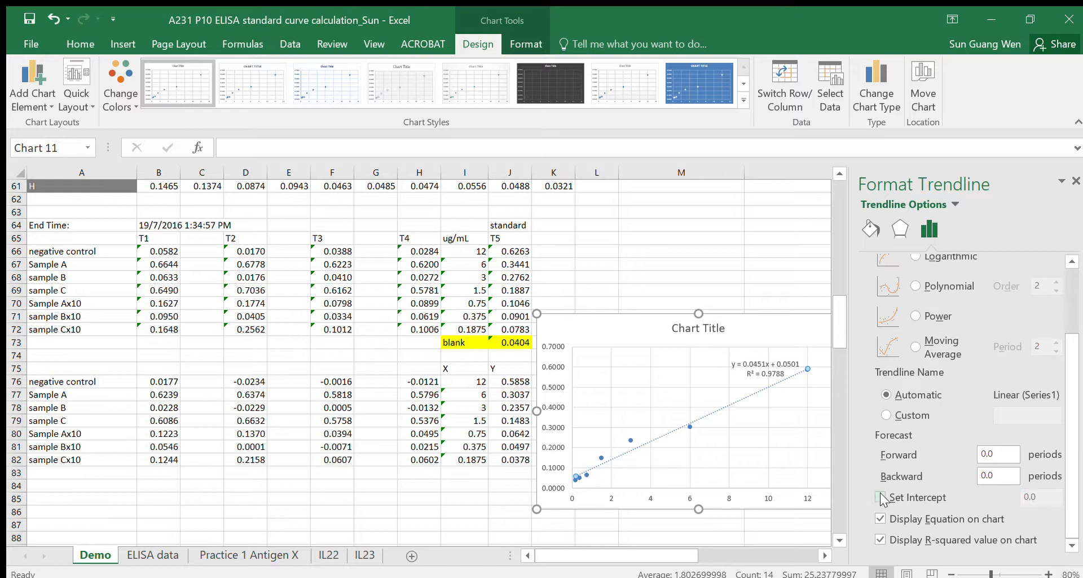
left_click(1073, 179)
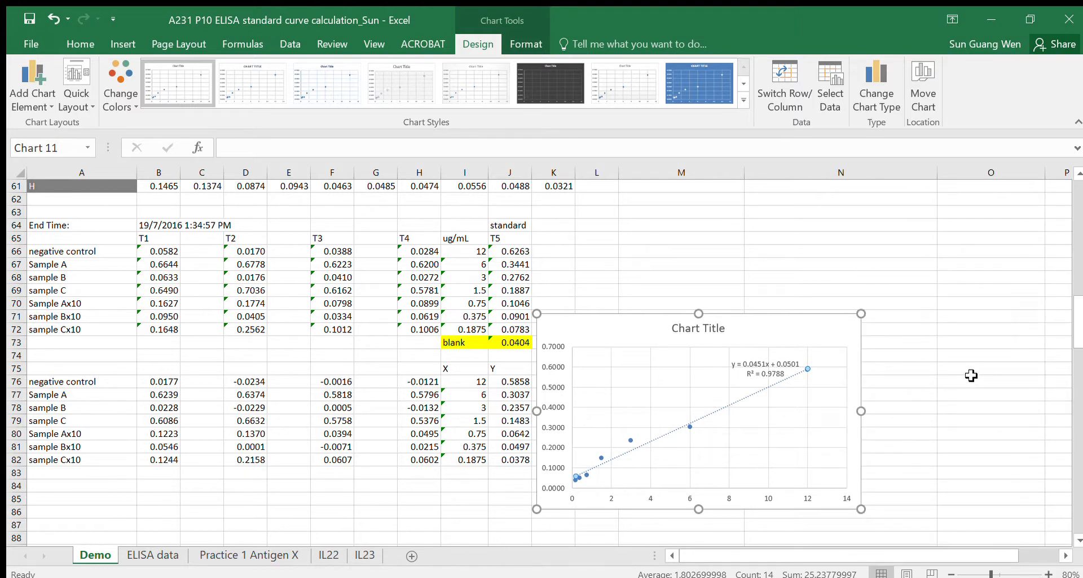
Step: Replace the chart title with "Antigen-X ELISA standar curve"
scroll(970, 377, "down", 1)
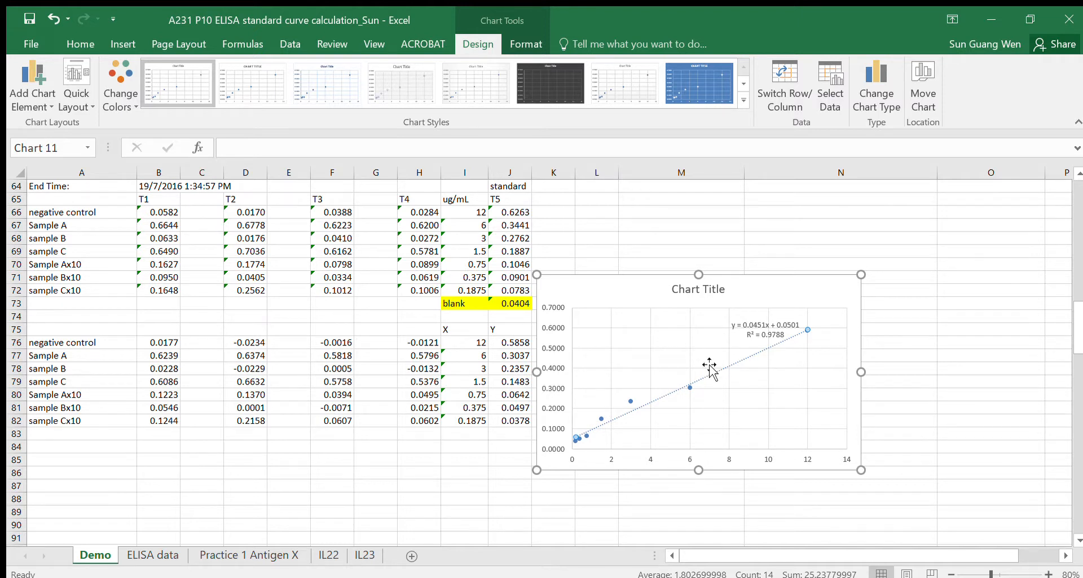
left_click(696, 290)
left_click_drag(728, 294, 681, 293)
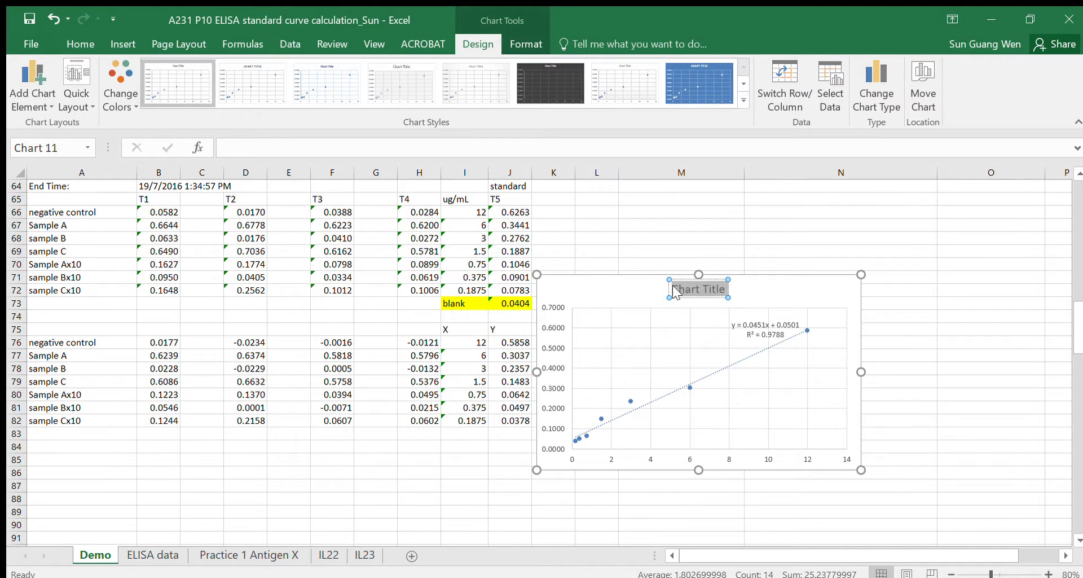
key("BackSpace")
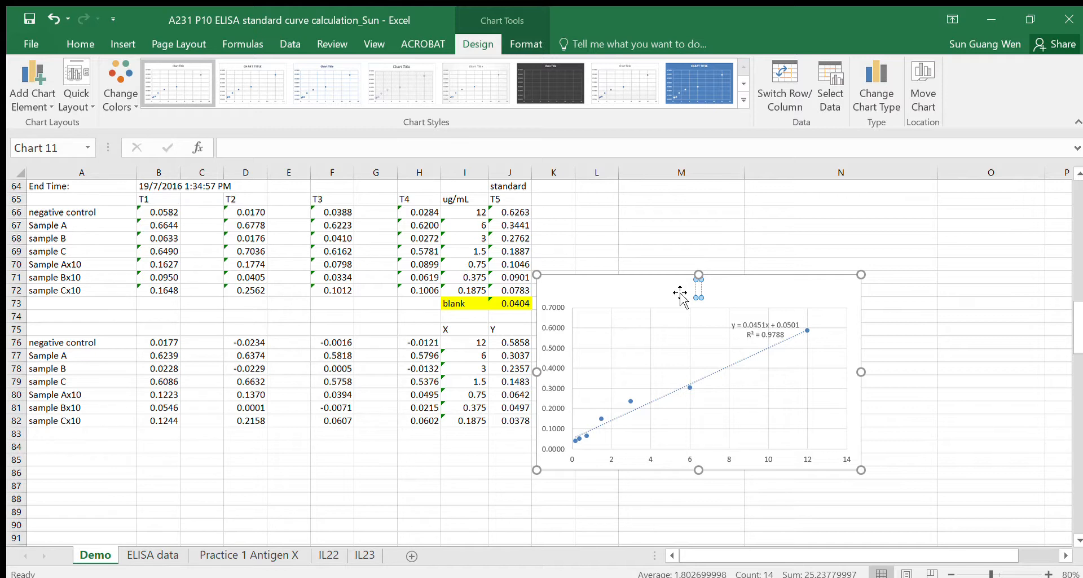
type("Antige")
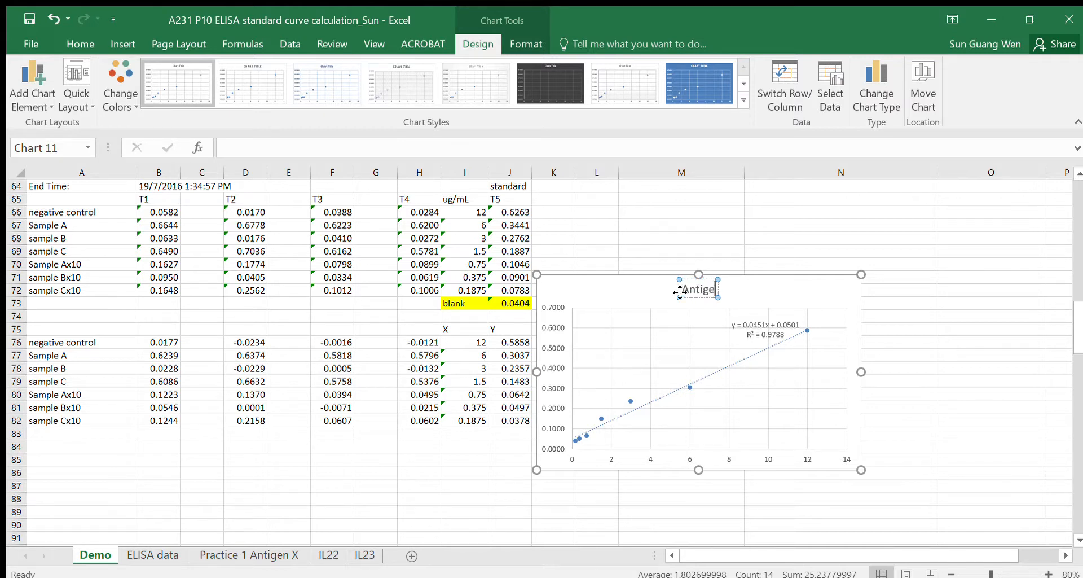
type("n-X ELISA")
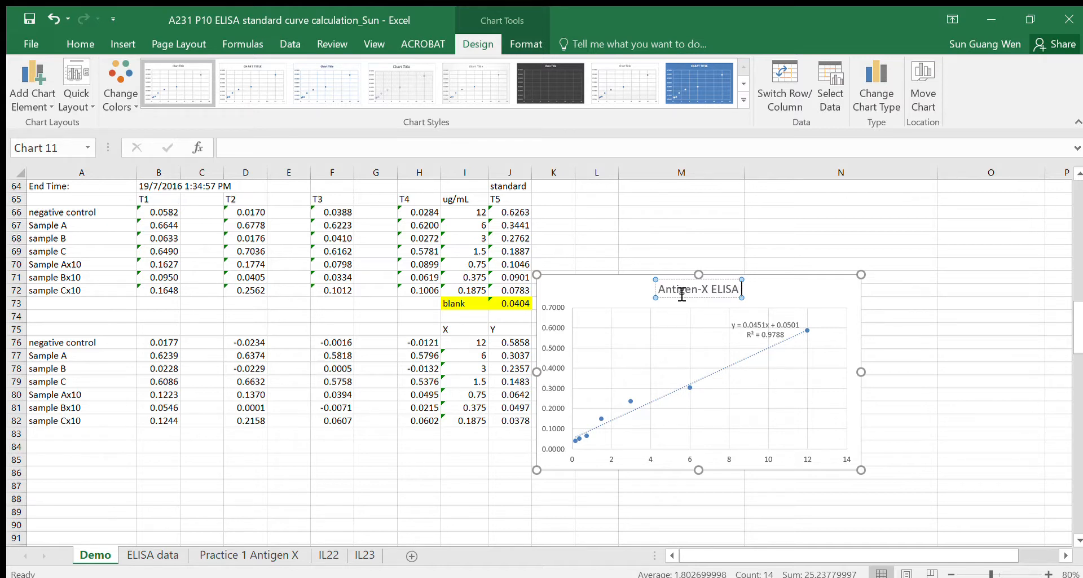
type(" standar")
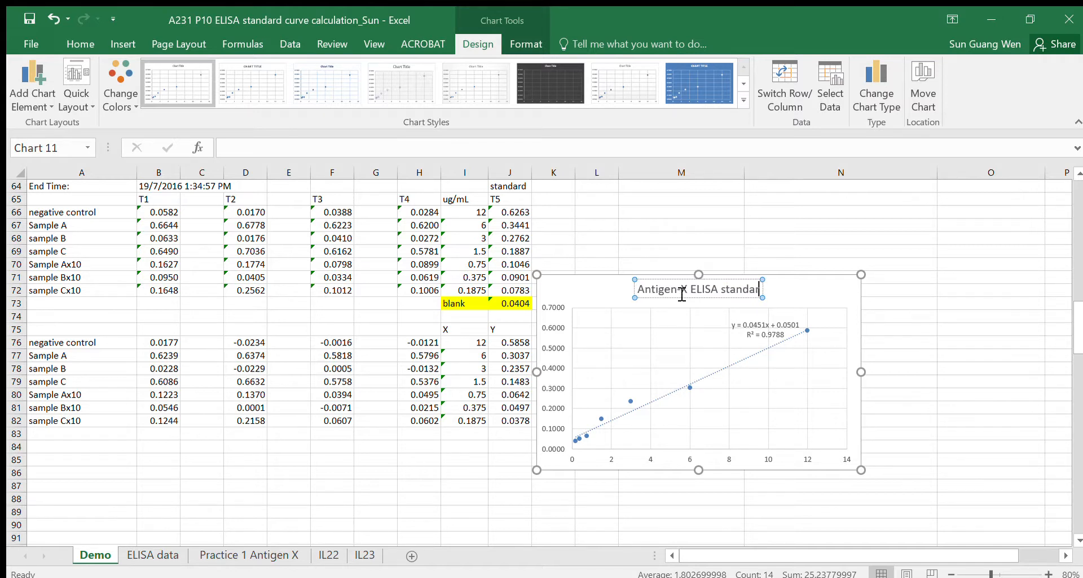
type("d")
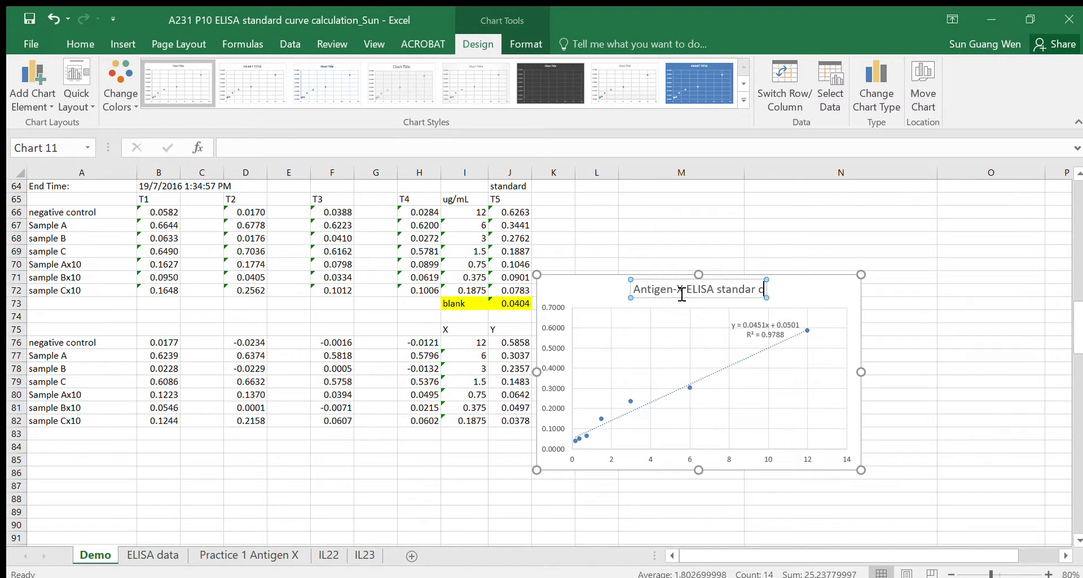
type("urve")
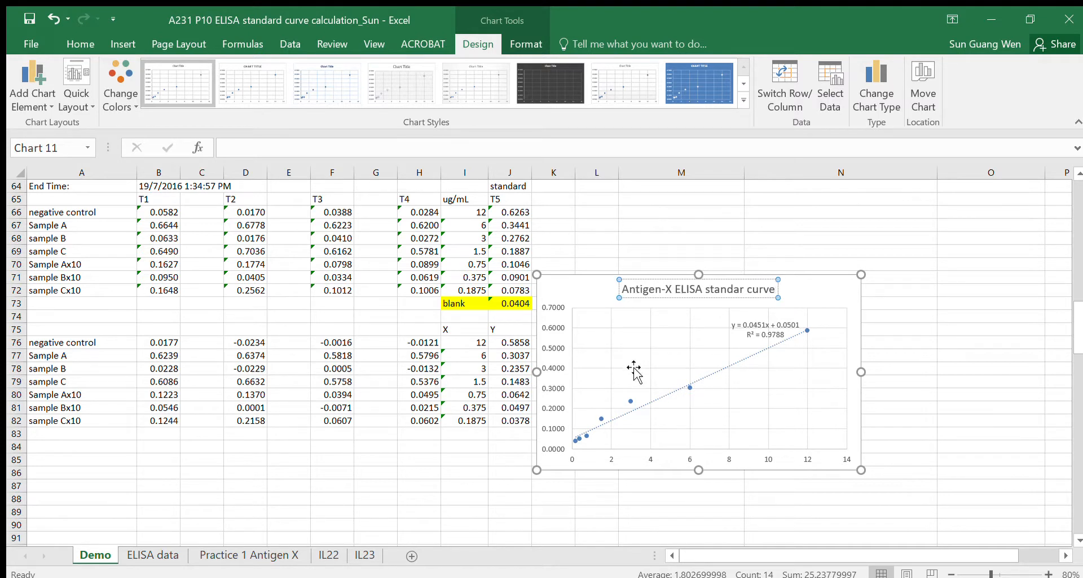
Step: Add primary horizontal and primary vertical axis titles to the standard curve chart
left_click(716, 466)
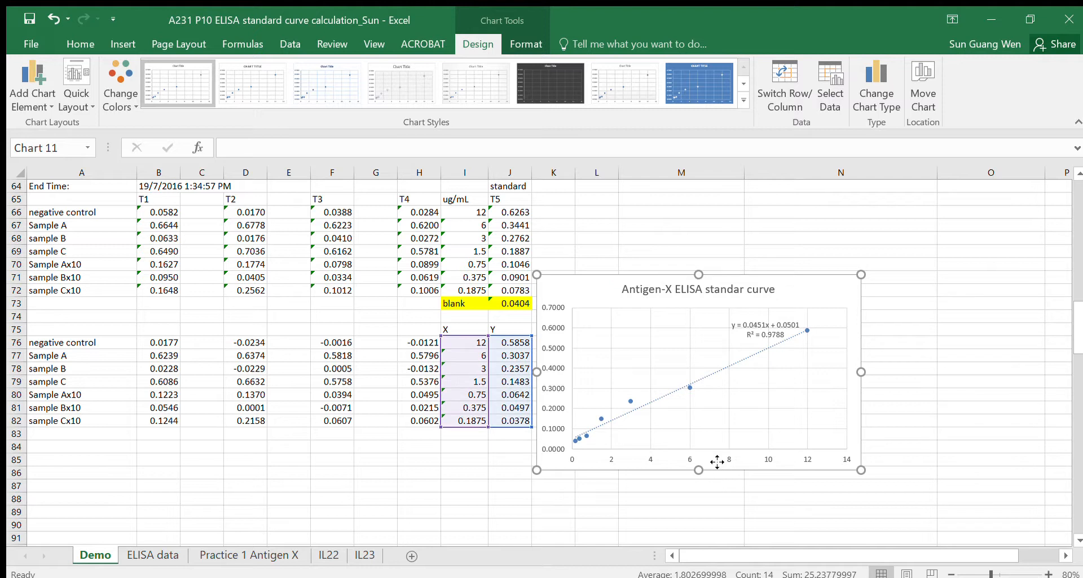
left_click(552, 352)
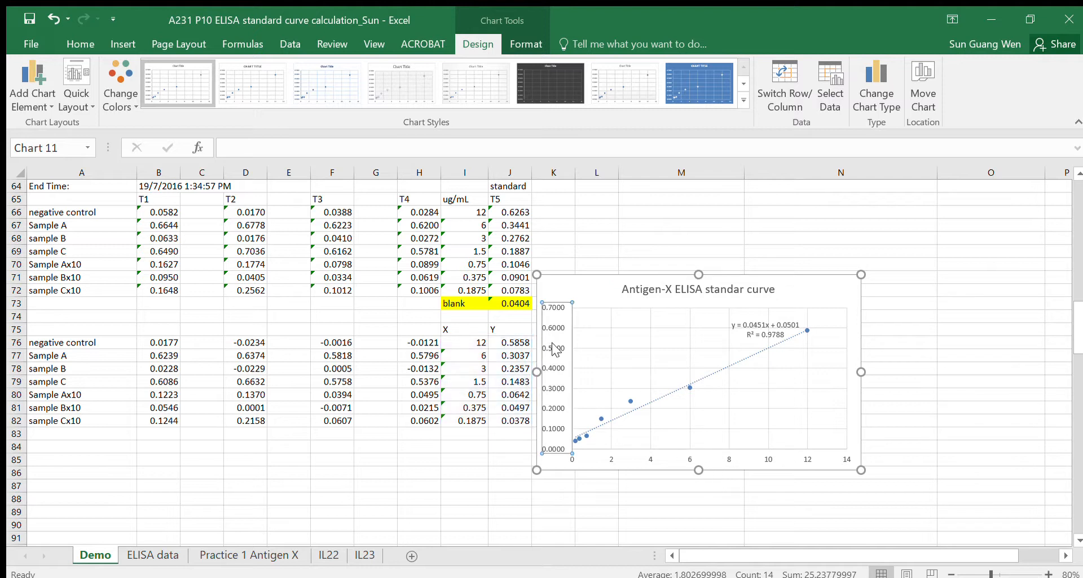
left_click(724, 450)
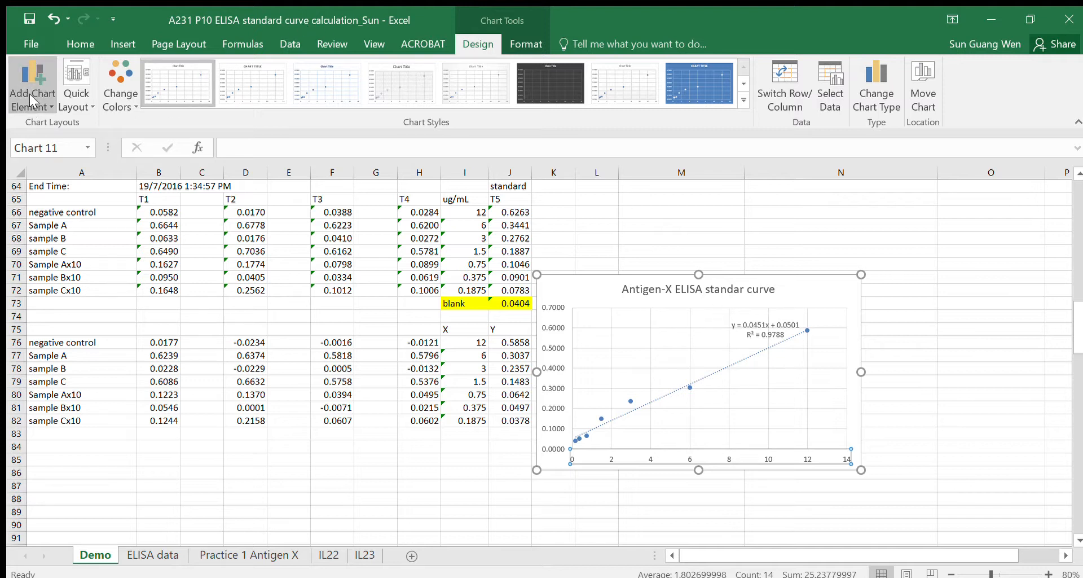
left_click(185, 145)
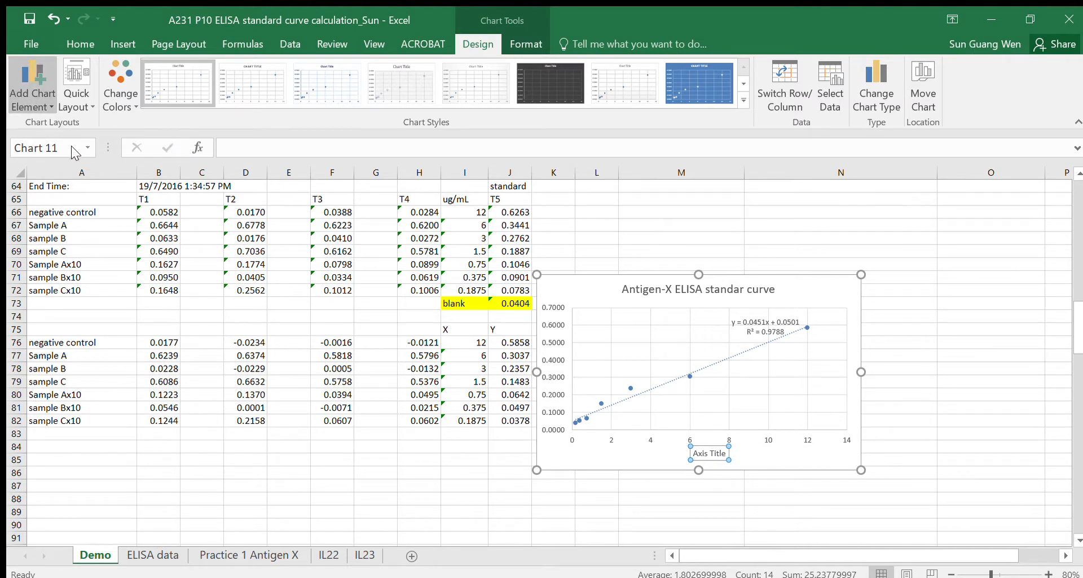
left_click(192, 181)
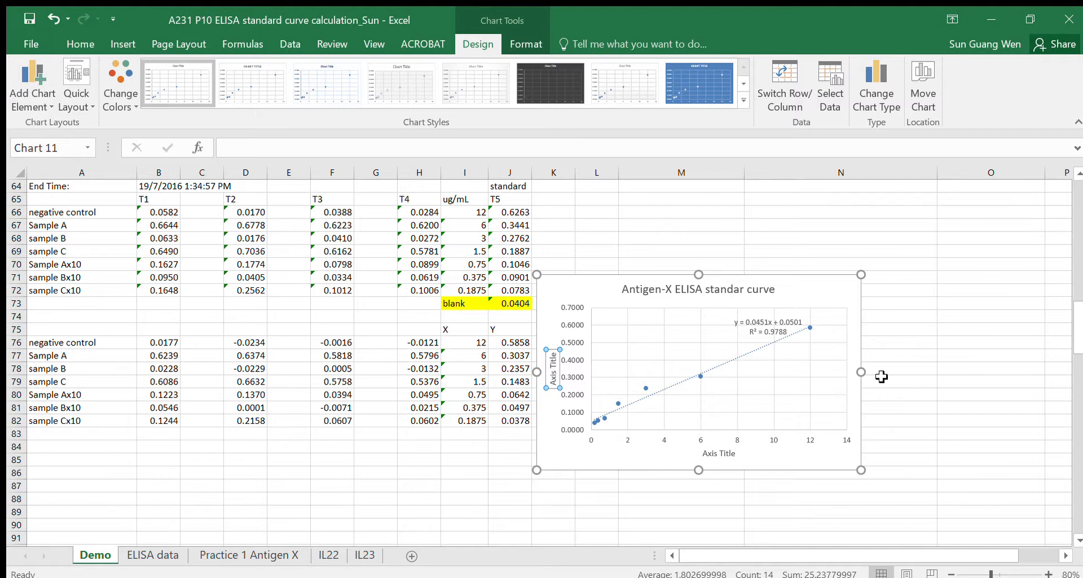
Step: Change the horizontal axis title to "Concentration (ug/mL)"
left_click(728, 454)
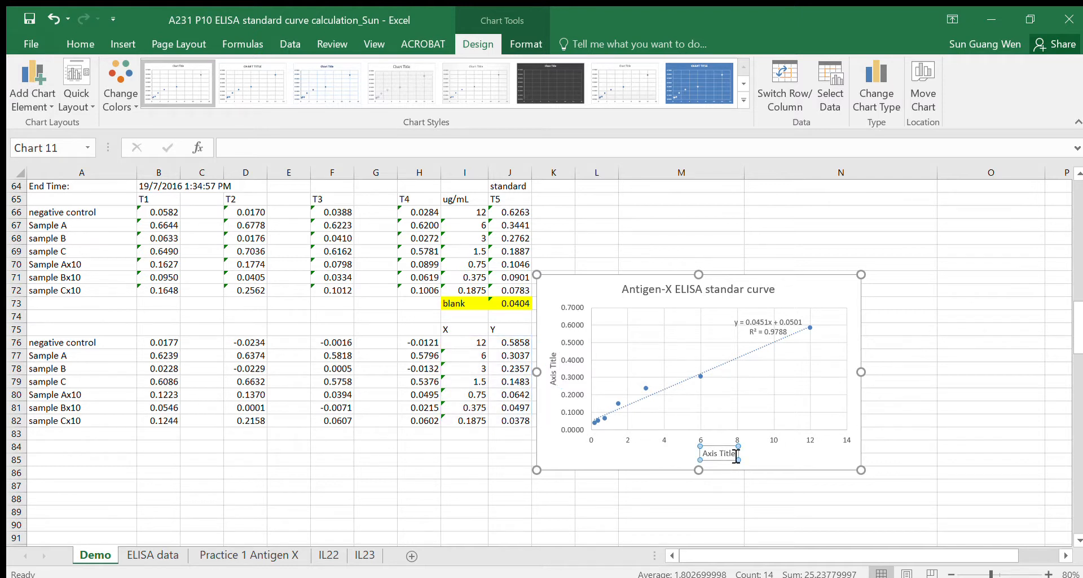
left_click_drag(736, 456, 705, 454)
key("BackSpace")
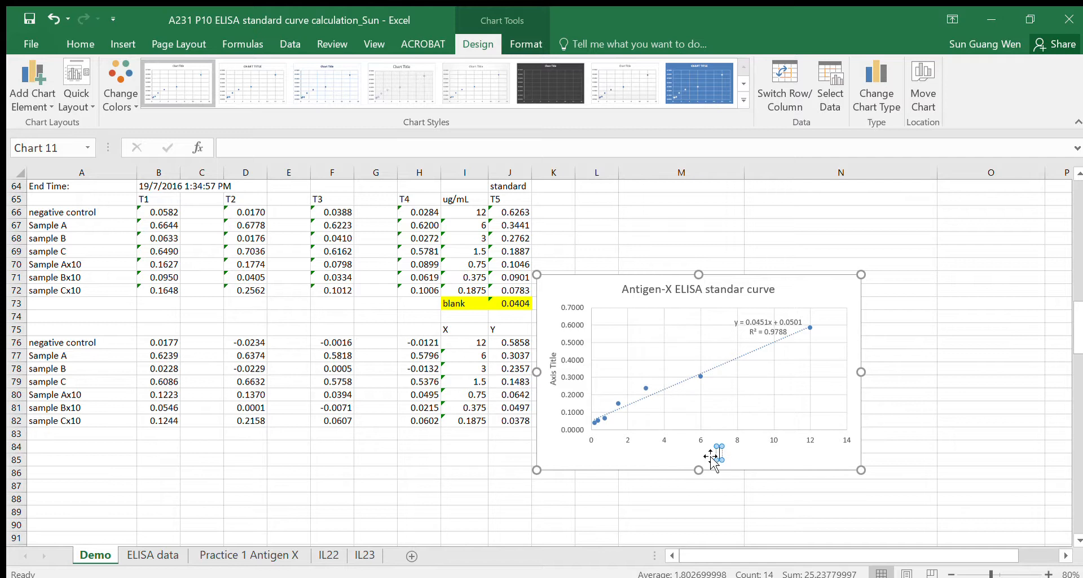
type("Ant")
key("BackSpace")
key("BackSpace")
key("BackSpace")
type("Concentration")
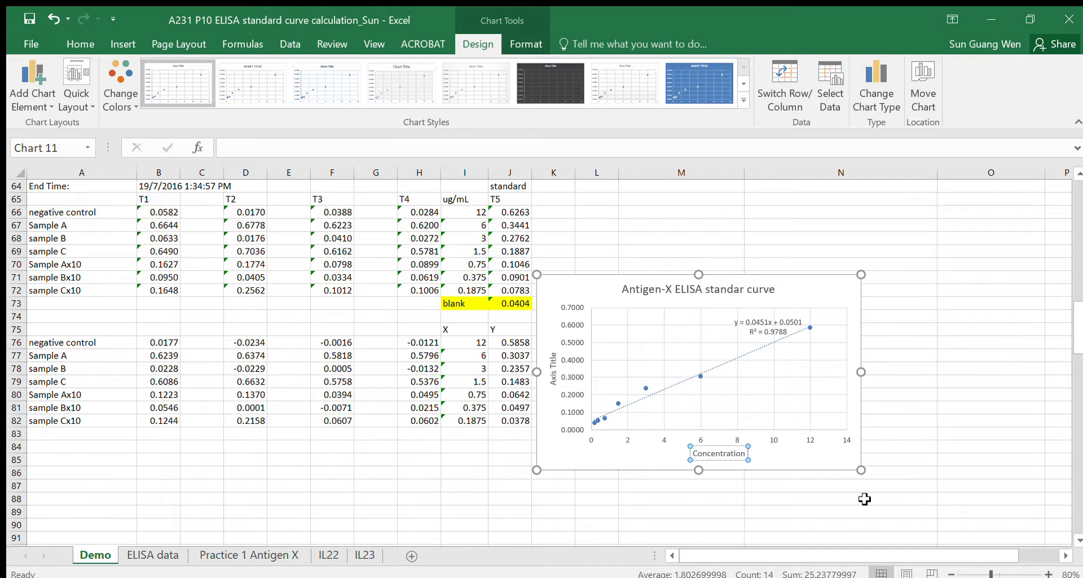
type(" (")
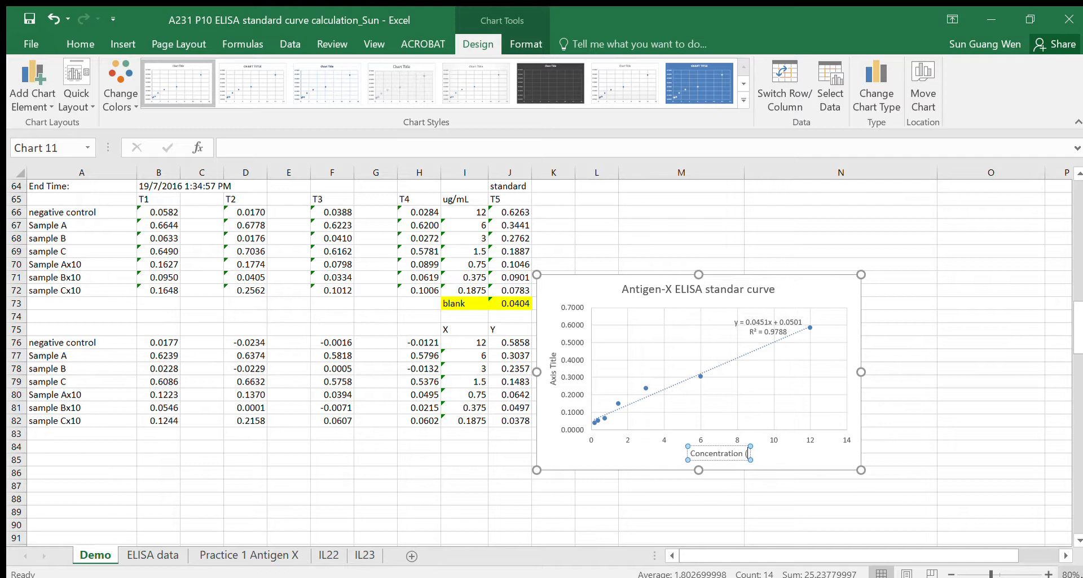
type("ug/mL")
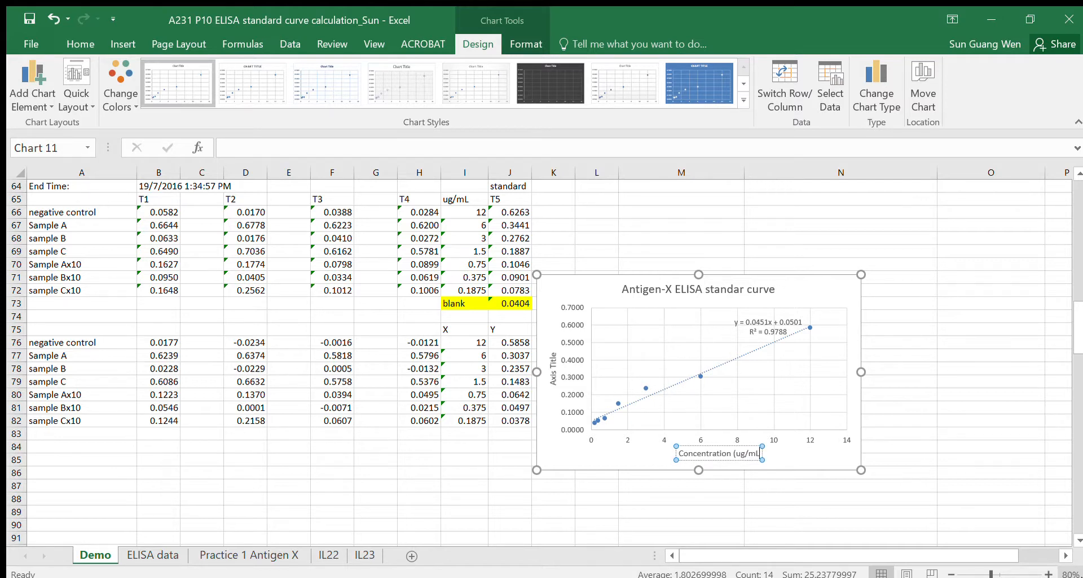
type(")")
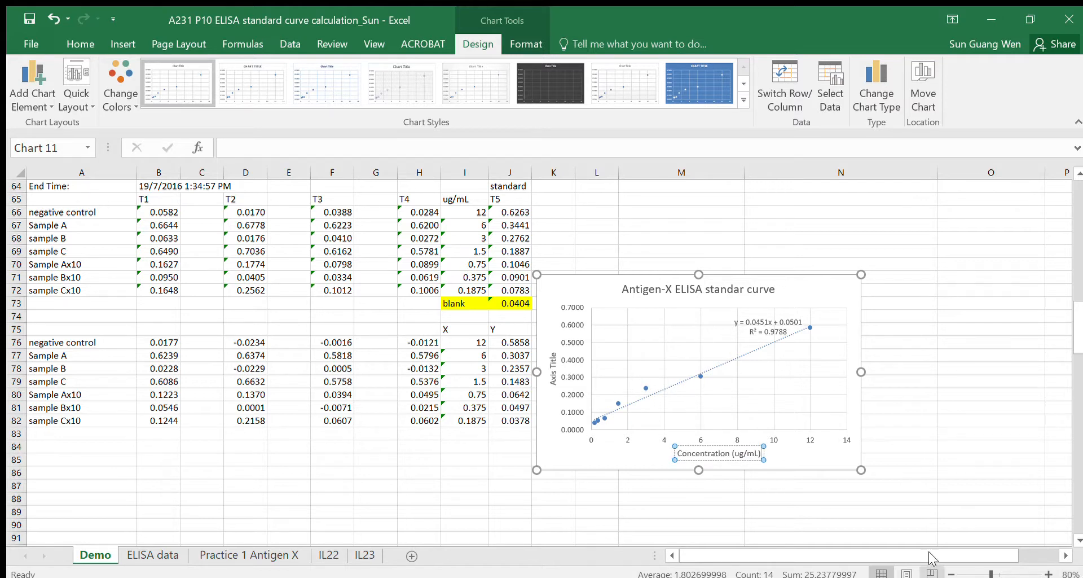
Step: Change the vertical axis title of the standard curve chart to "Absorbance (OD450-OD570)"
left_click(554, 369)
left_click(555, 370)
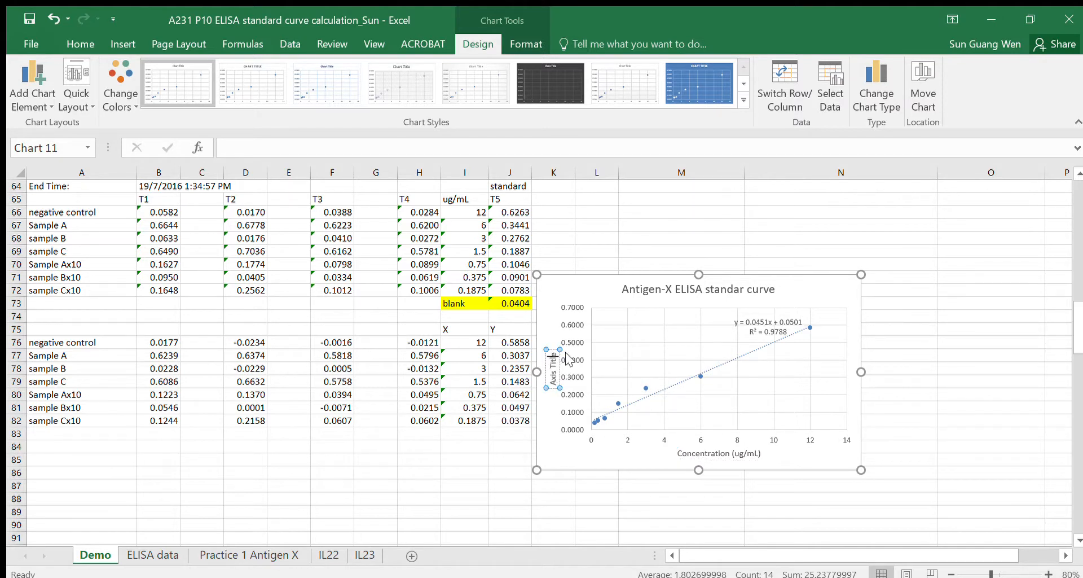
key("BackSpace")
key("BackSpace")
key("BackSpace")
key("BackSpace")
key("BackSpace")
key("BackSpace")
key("BackSpace")
key("BackSpace")
key("BackSpace")
key("BackSpace")
type("Absorbance (")
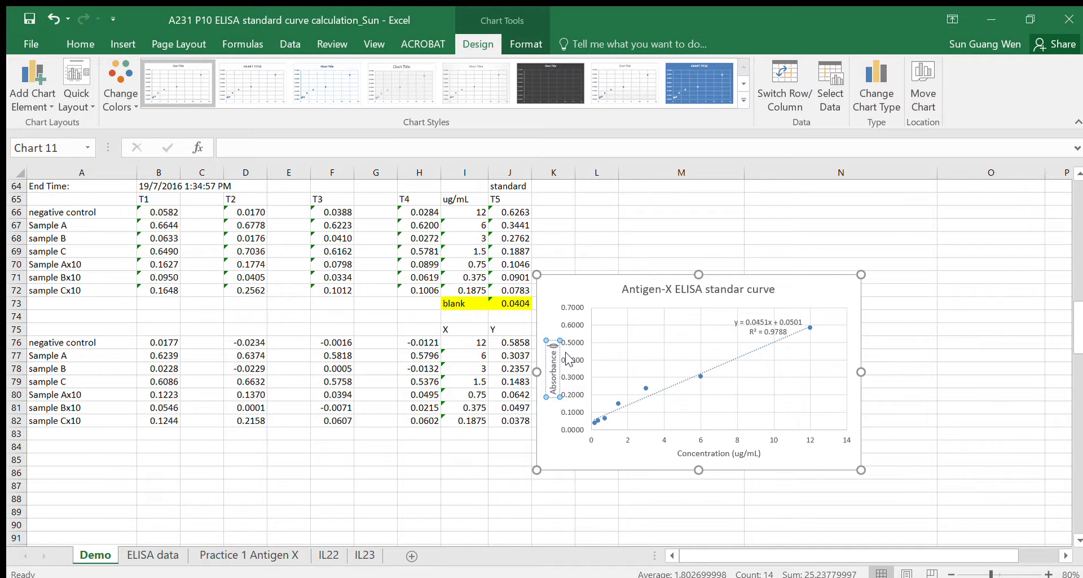
type("OD)")
key("Left")
type("450")
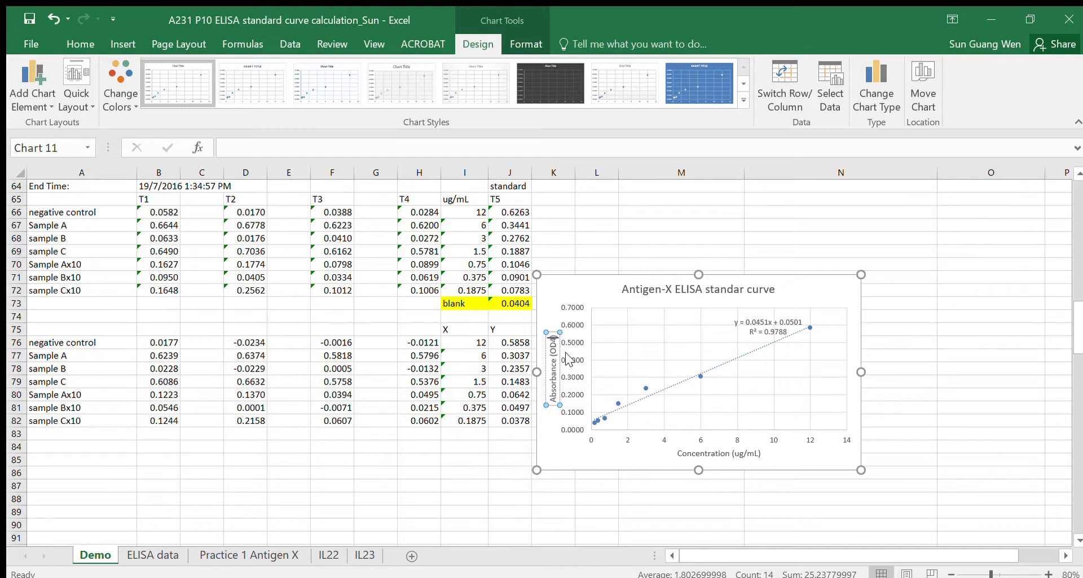
type("-")
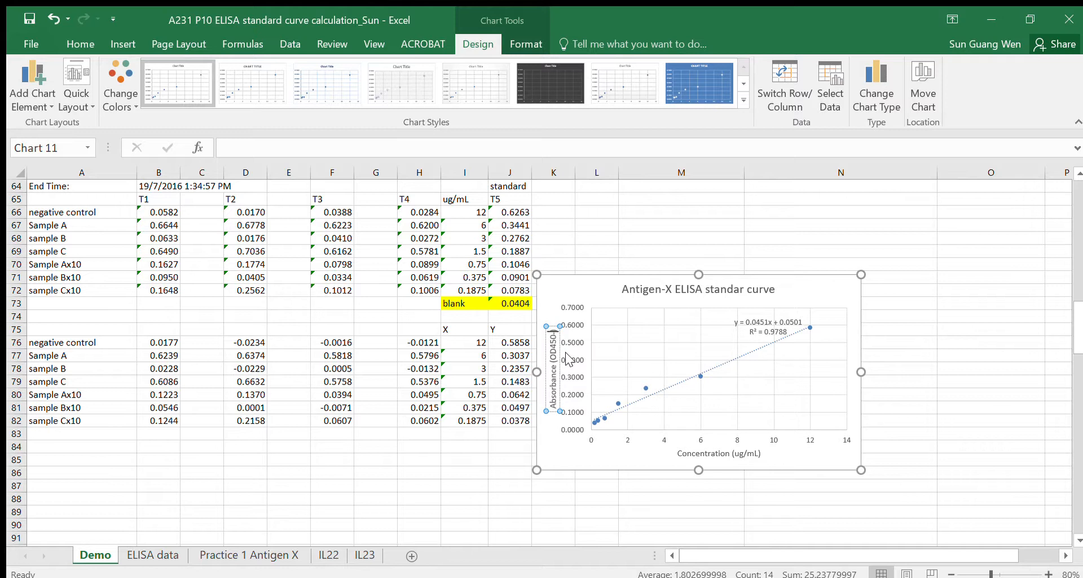
type("OD570")
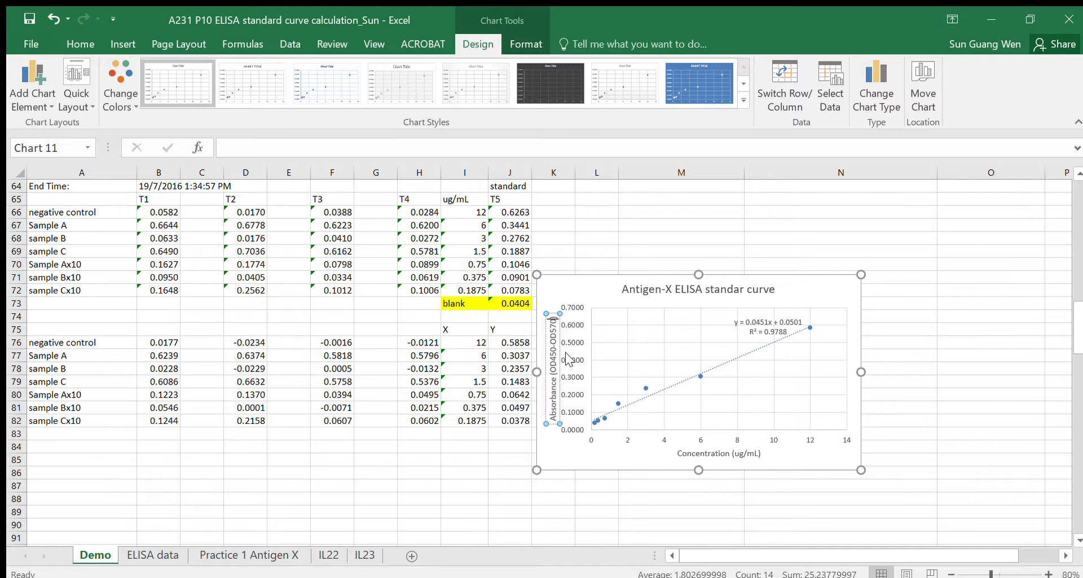
Step: Enlarge the standard curve chart and remove its vertical and horizontal gridlines
left_click(583, 459)
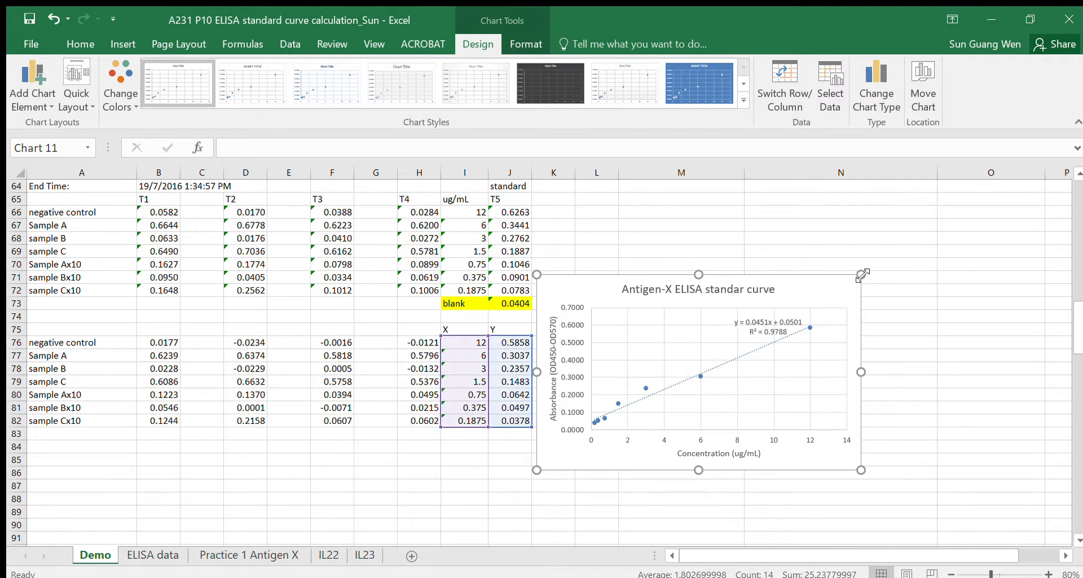
left_click_drag(862, 274, 916, 244)
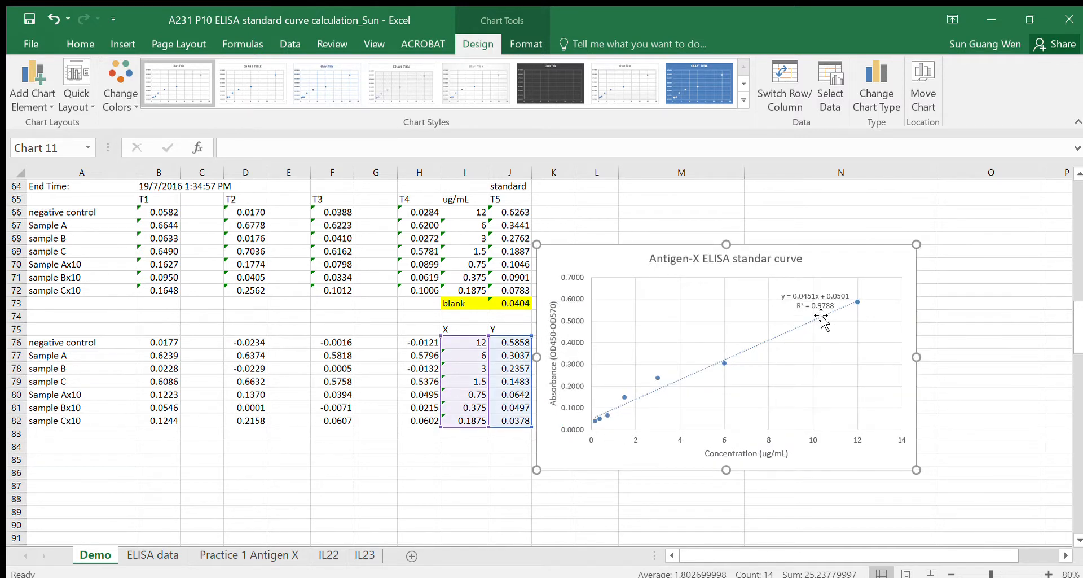
left_click(812, 342)
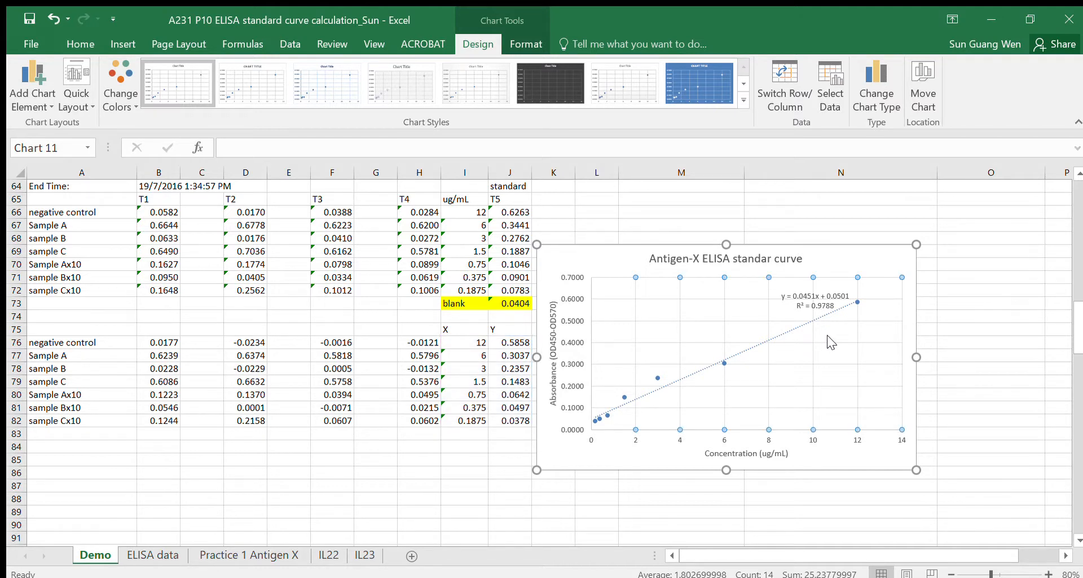
left_click(816, 345)
left_click(812, 343)
left_click(848, 355)
left_click(840, 343)
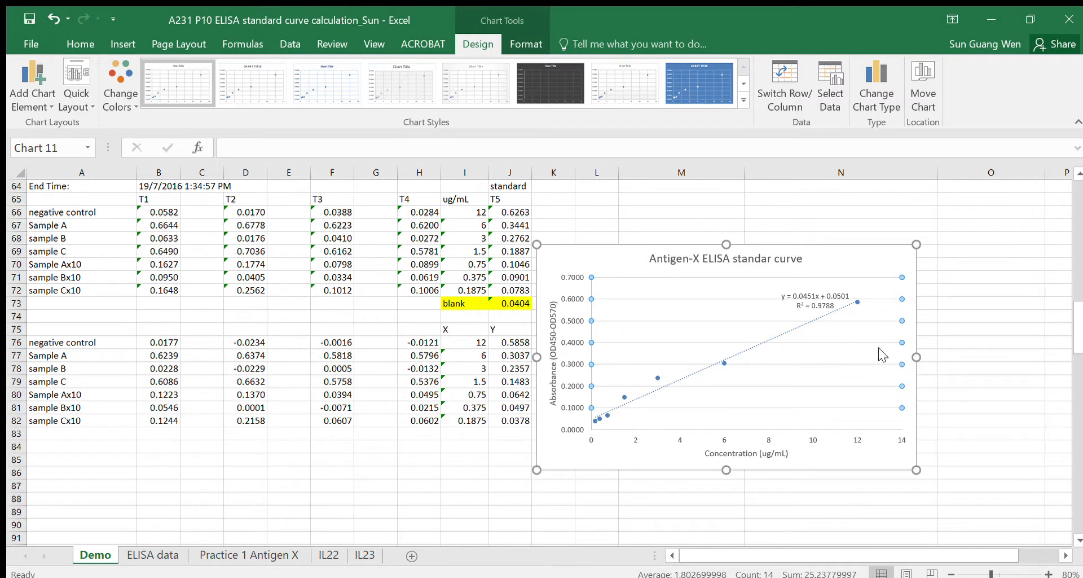
left_click(880, 352)
Step: Format the chart's linear trendline as a red line with a solid dash type
left_click(818, 318)
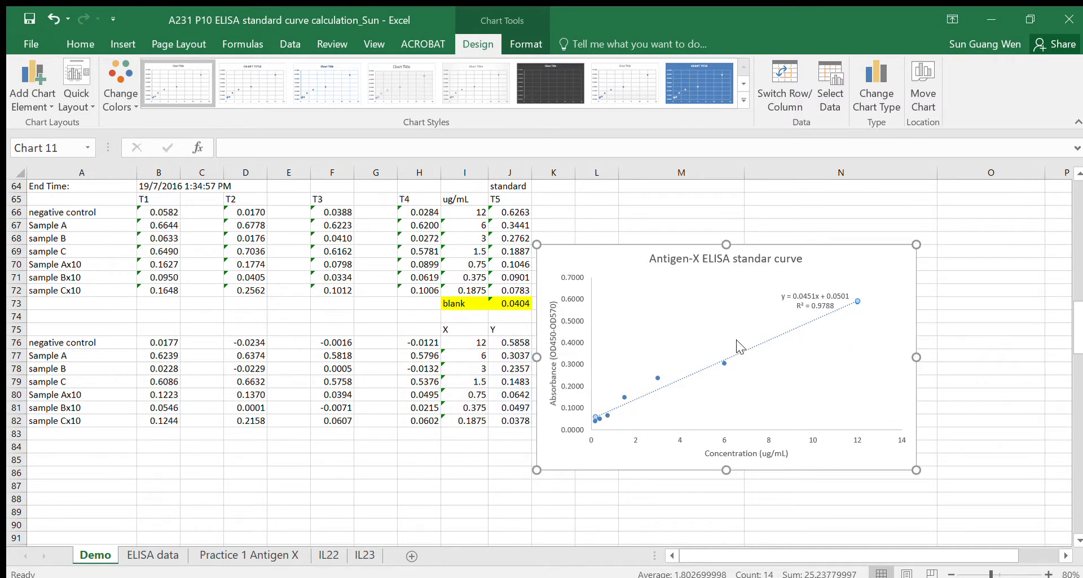
key("ctrl+1")
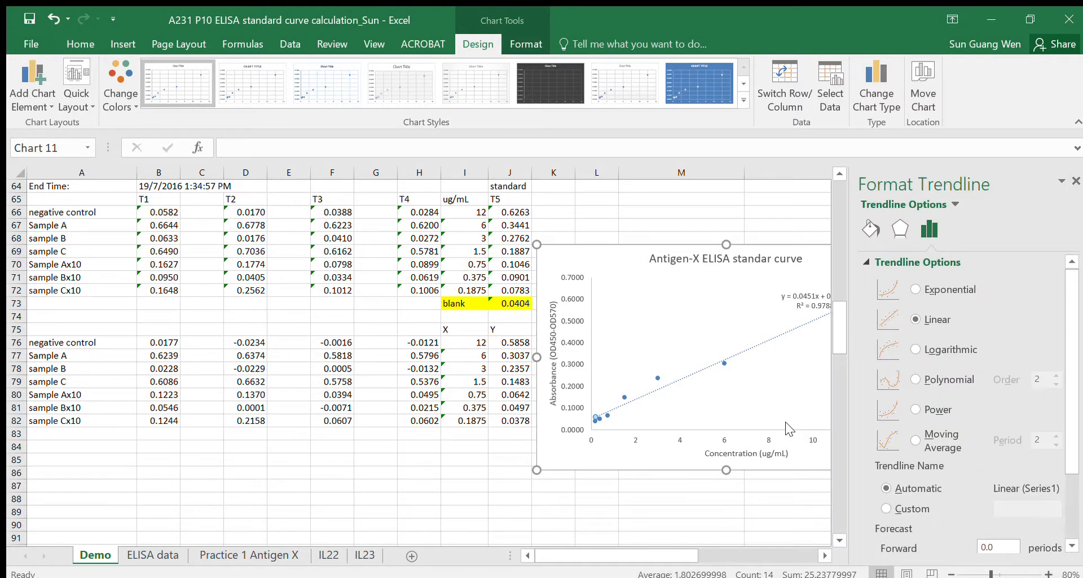
left_click(899, 228)
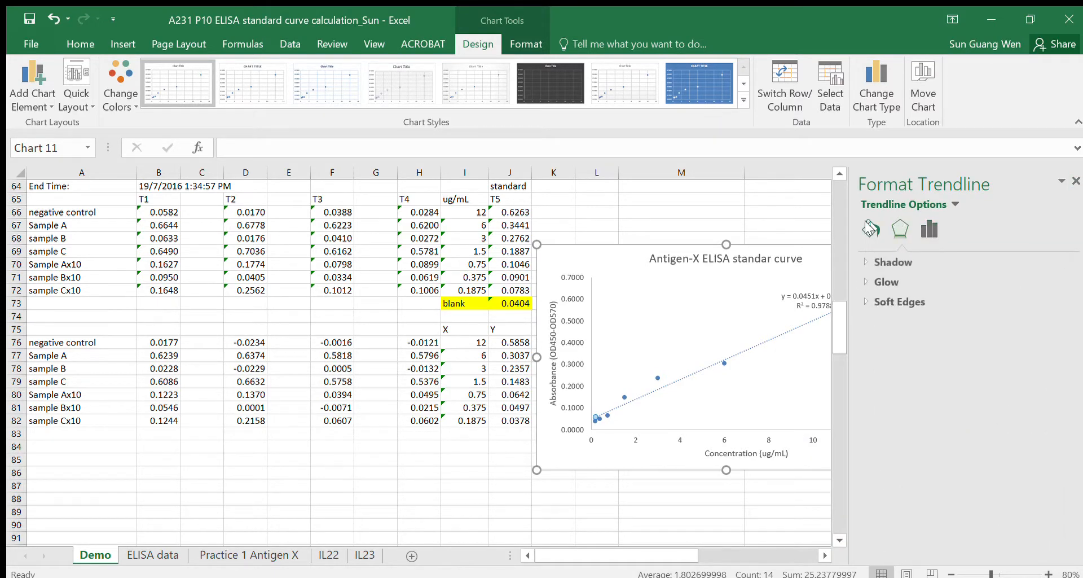
left_click(863, 228)
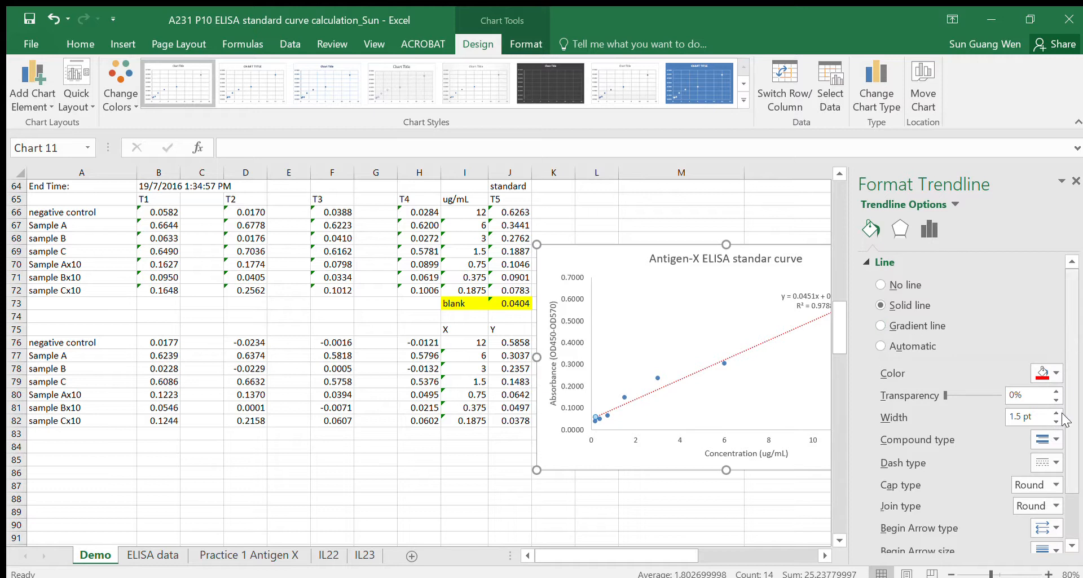
left_click(1050, 462)
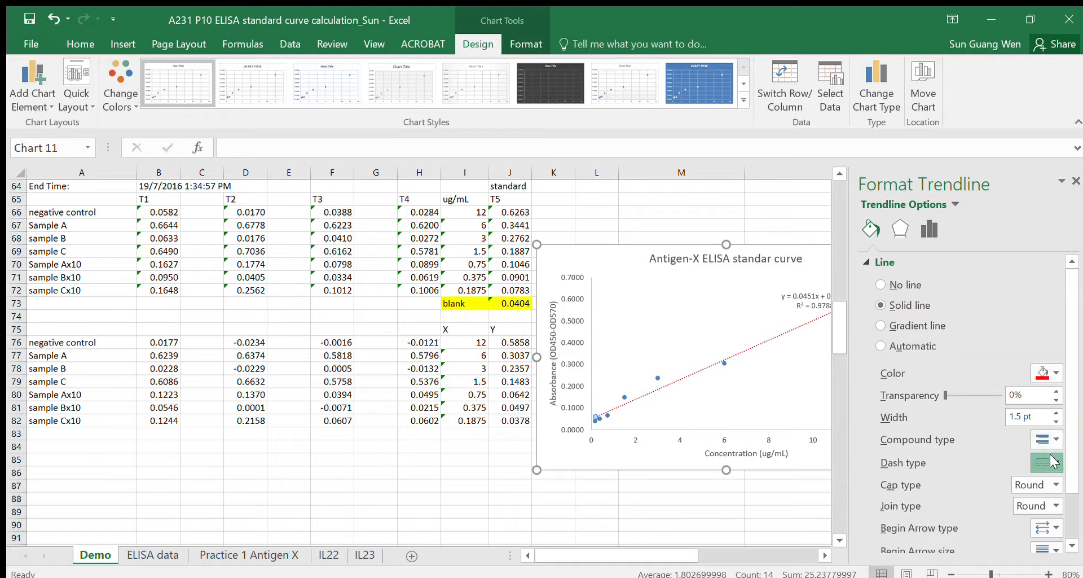
left_click(1040, 343)
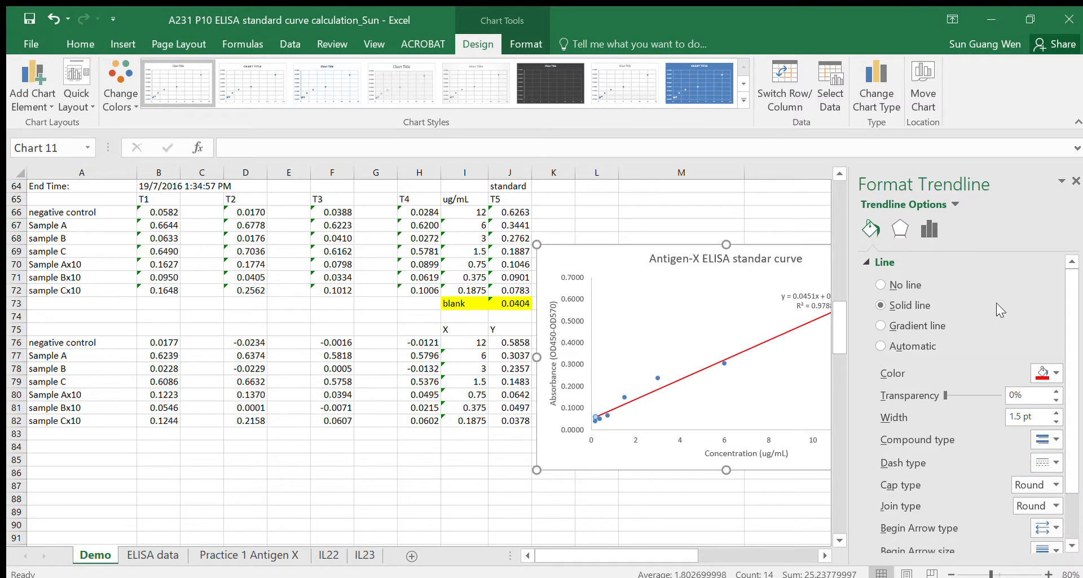
scroll(1069, 338, "down", 3)
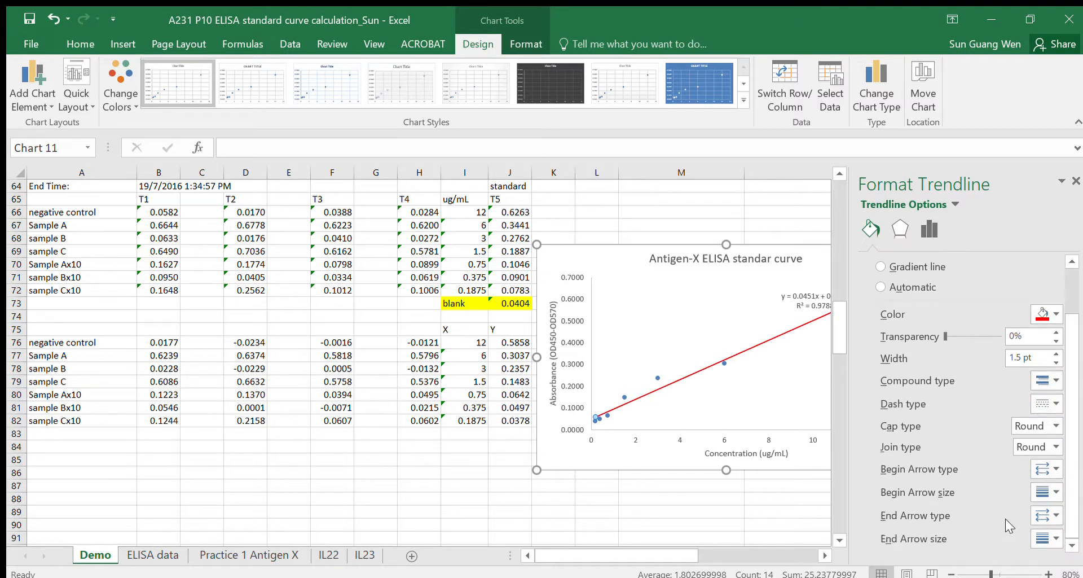
left_click(791, 381)
left_click(592, 275)
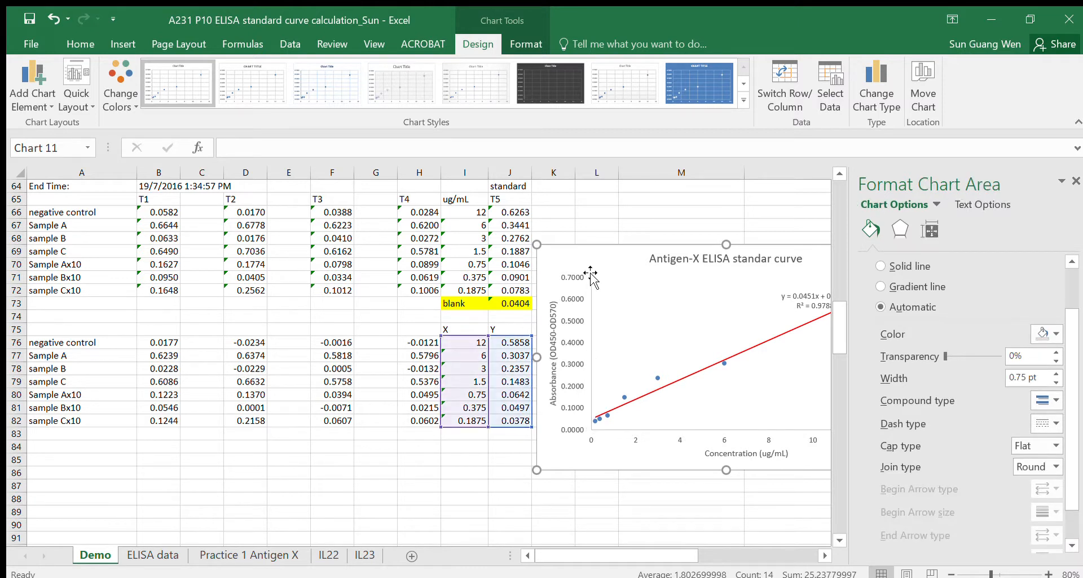
left_click(1076, 182)
left_click(649, 334)
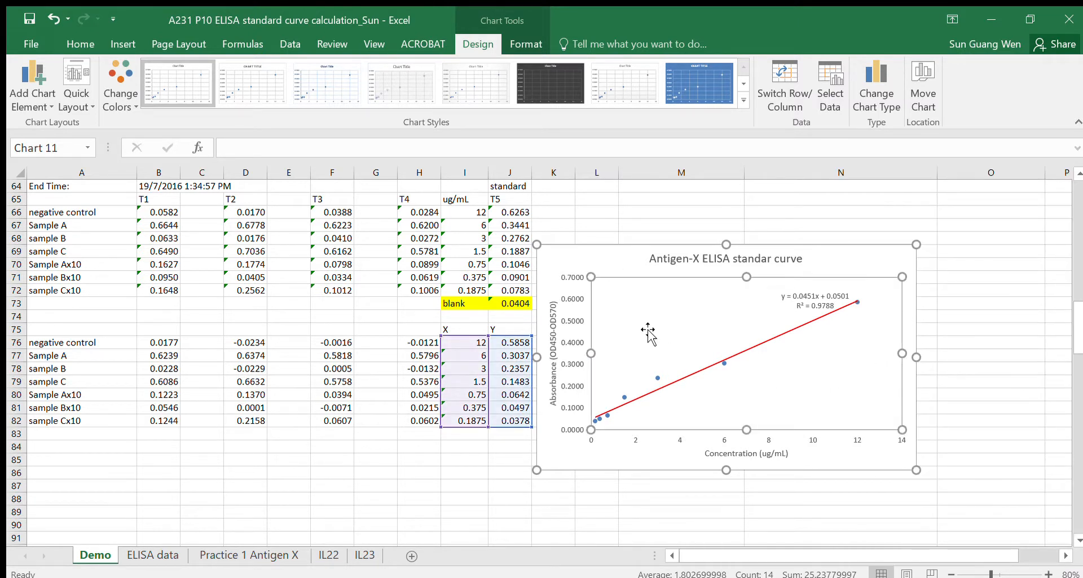
left_click(955, 340)
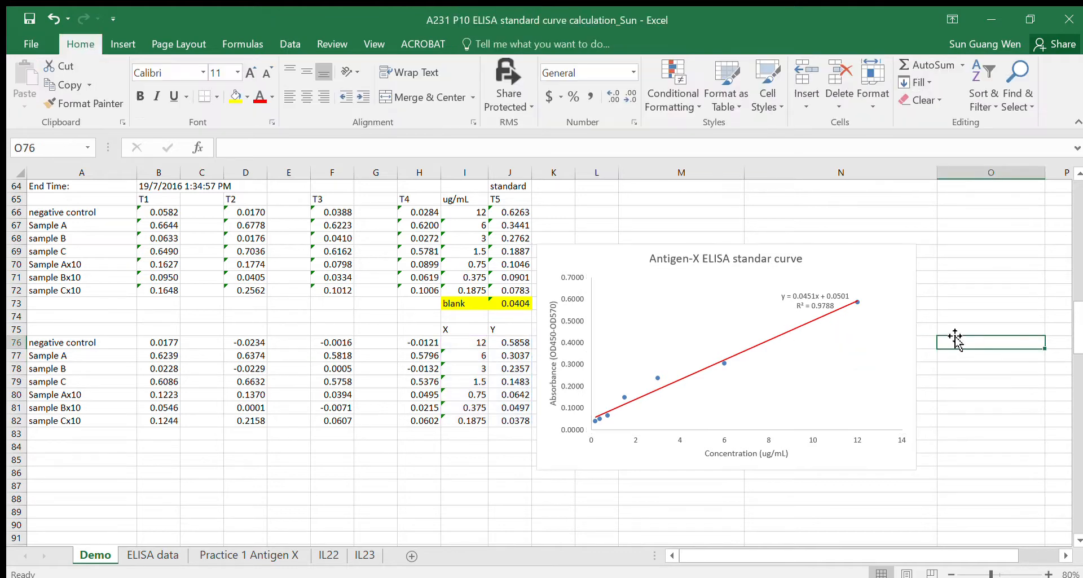
Step: Reduce the blank-corrected standard absorbances in J76:J82 to two decimal places so the chart's vertical axis follows
left_click(571, 319)
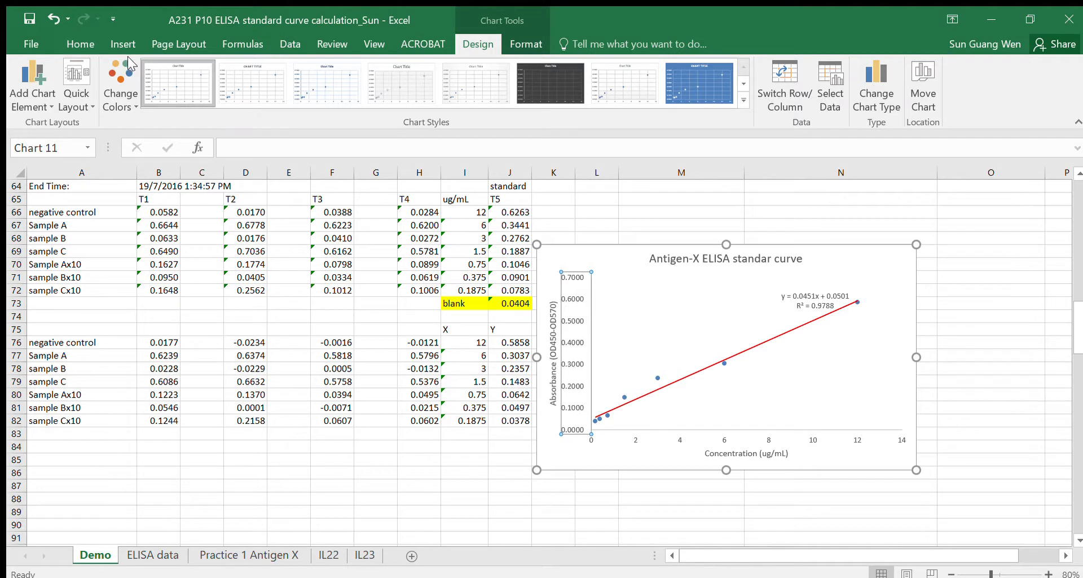
left_click(85, 44)
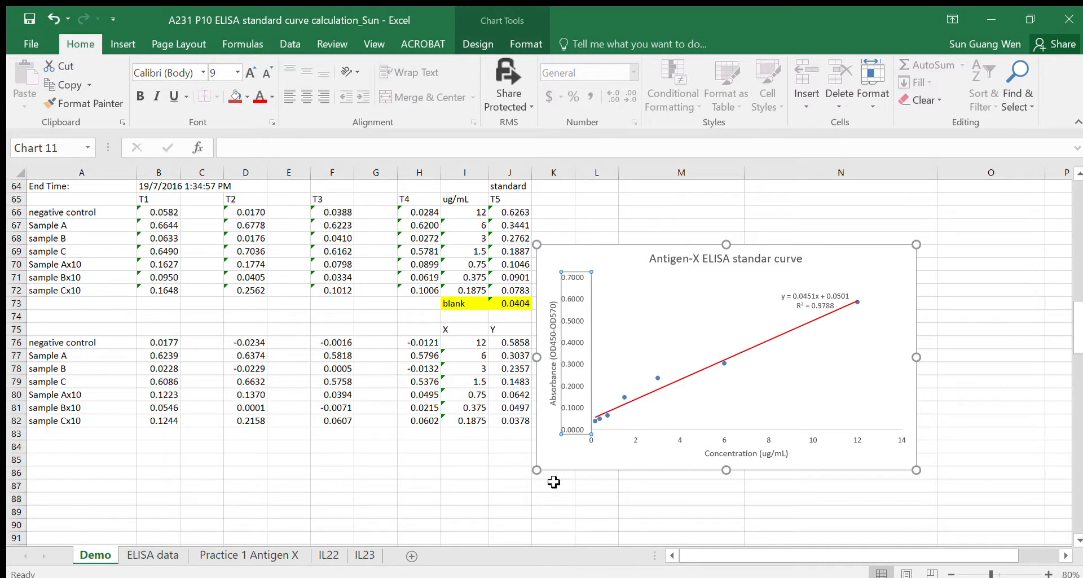
left_click(578, 359)
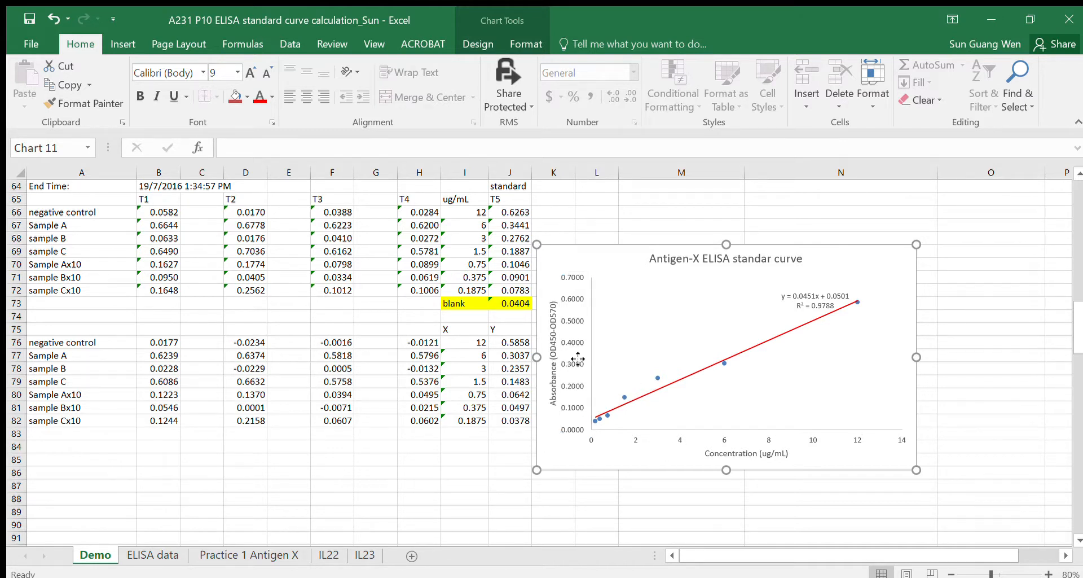
left_click(504, 474)
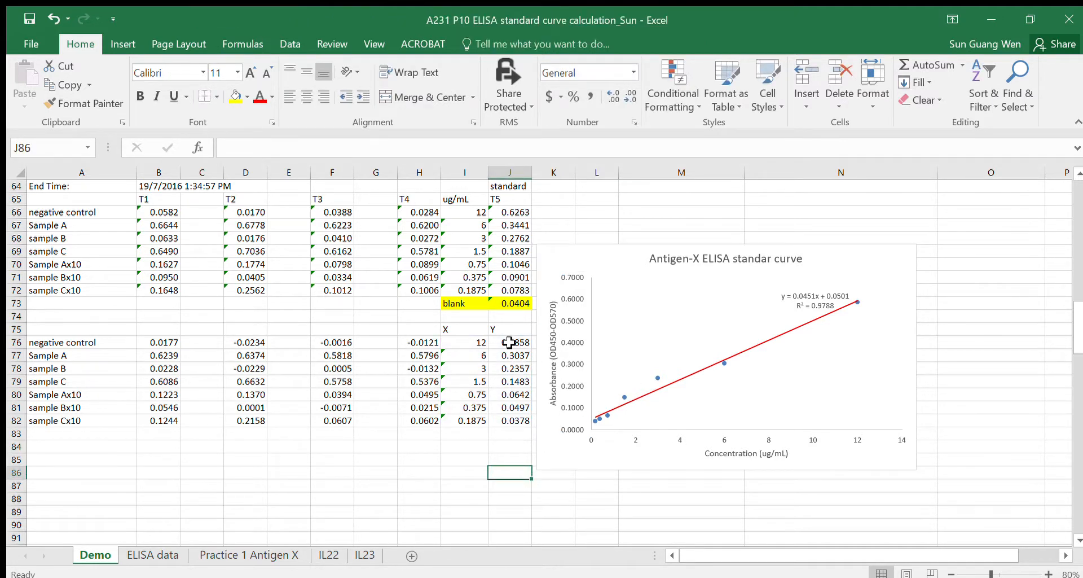
left_click_drag(509, 343, 518, 420)
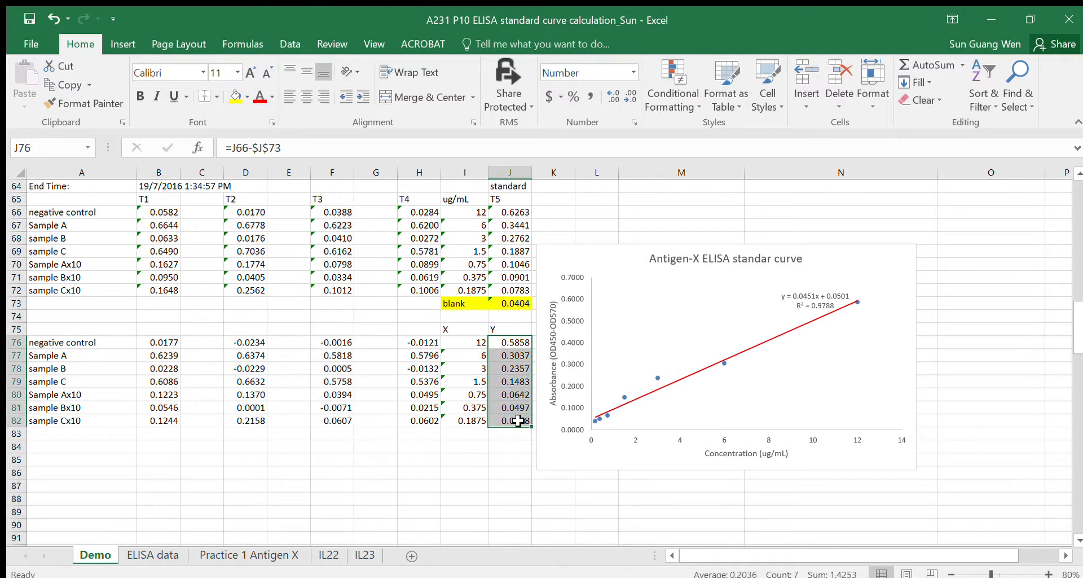
left_click(629, 96)
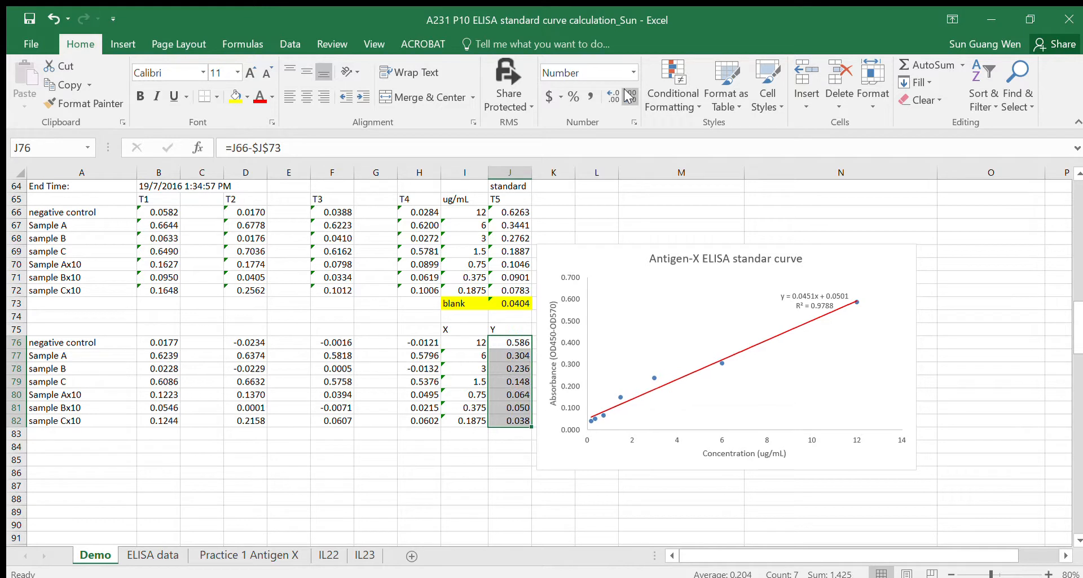
left_click(629, 97)
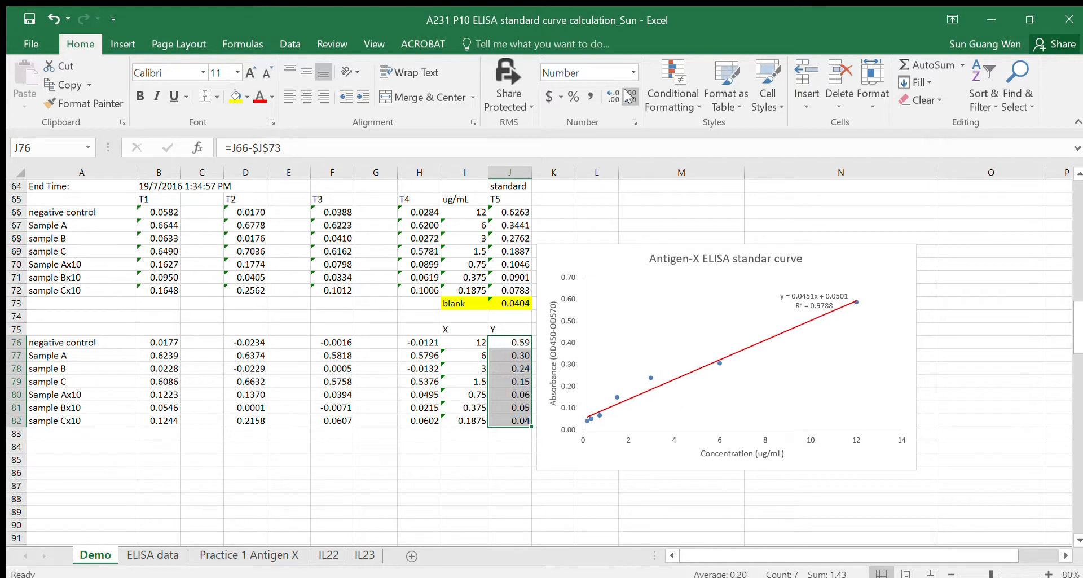
Step: Move the trendline equation and R-squared label away from the line, into the empty area below the chart title
left_click(795, 290)
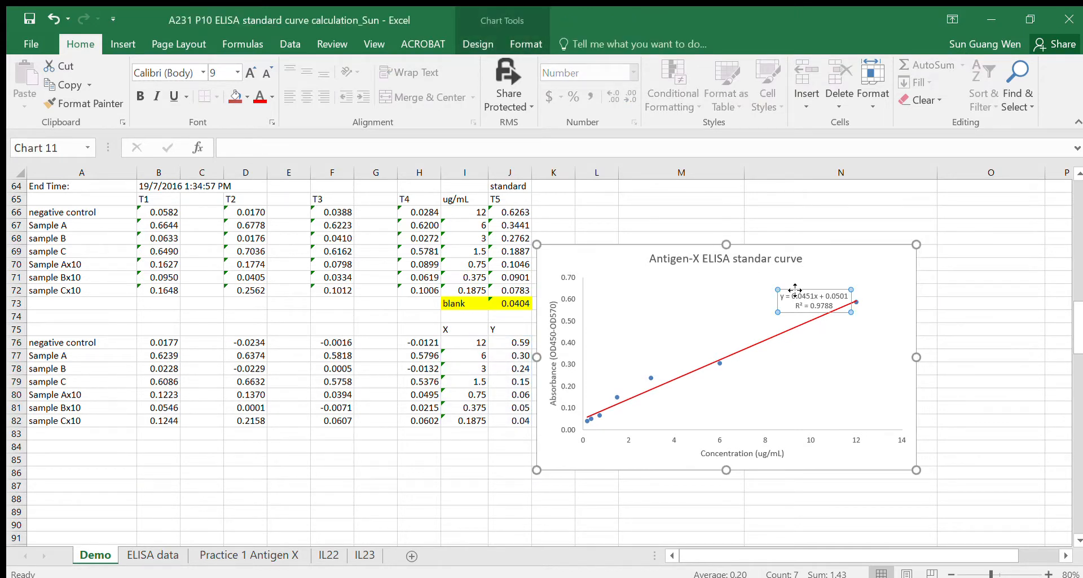
left_click_drag(795, 290, 740, 284)
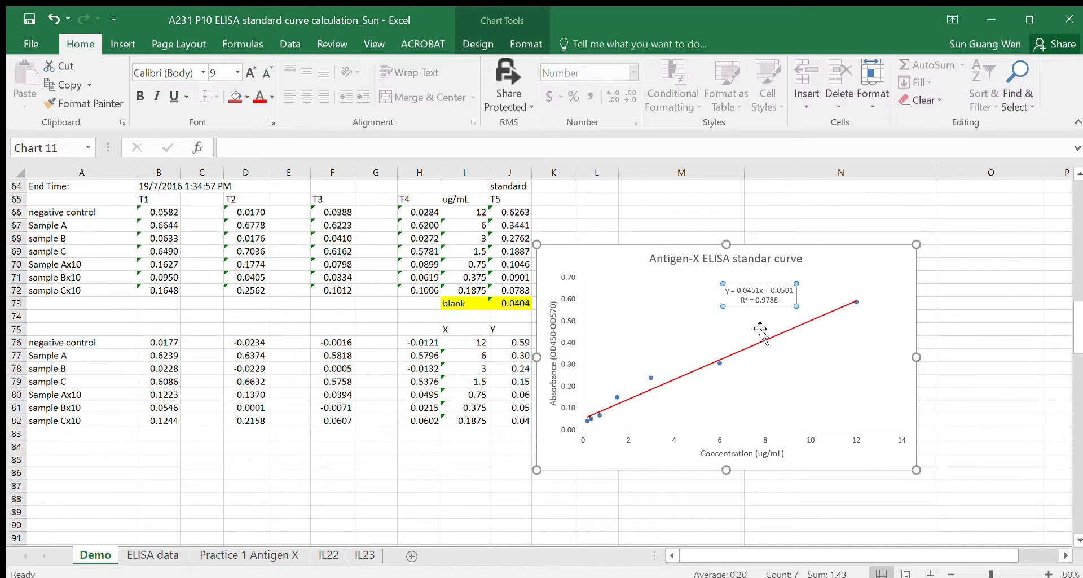
left_click(660, 467)
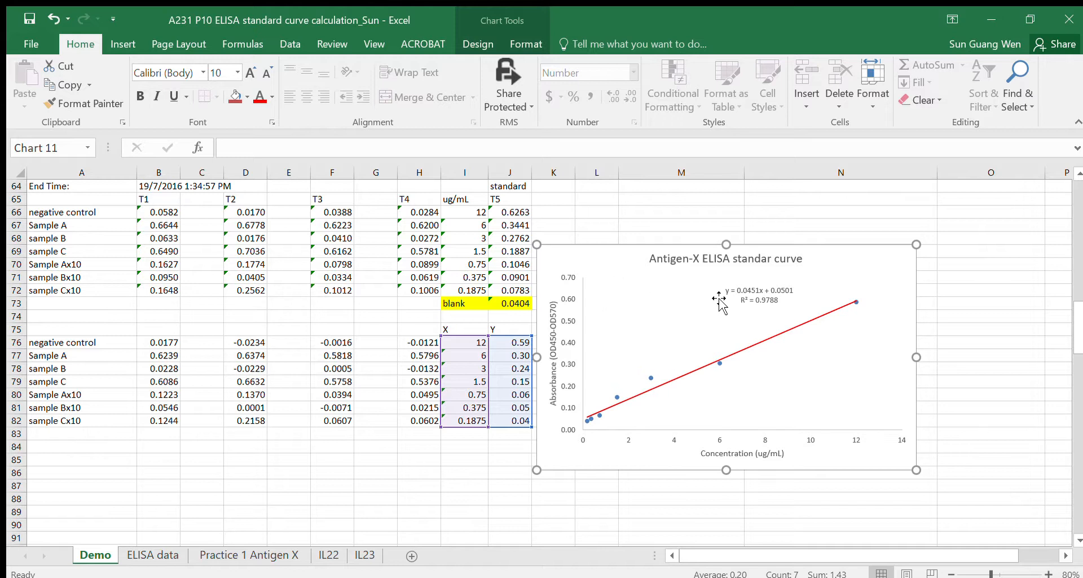
Step: Copy the equation y = 0.0451x + 0.0501 from the trendline label into cell H87
left_click(746, 293)
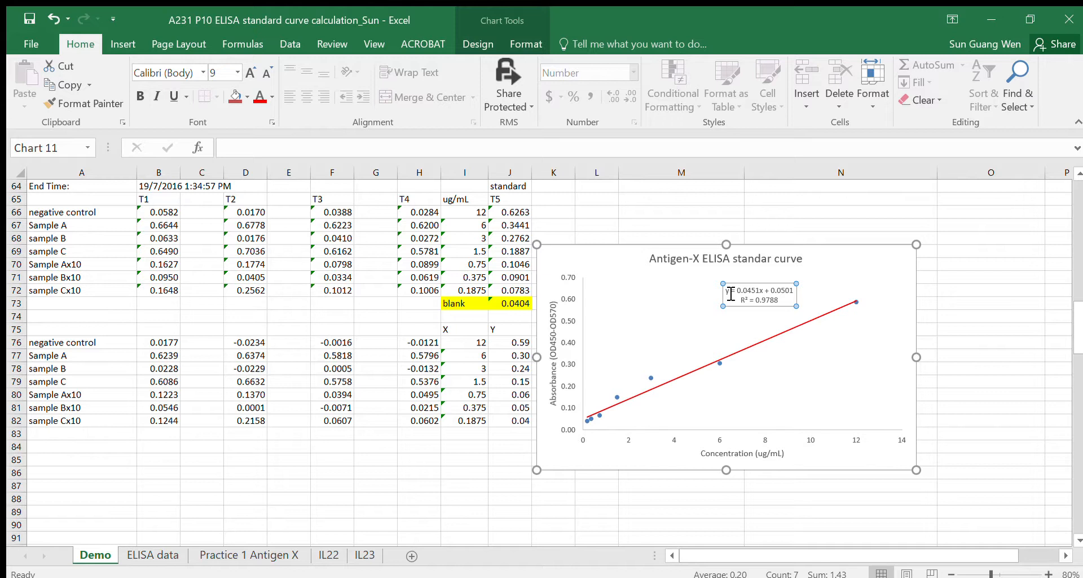
left_click_drag(729, 294, 792, 292)
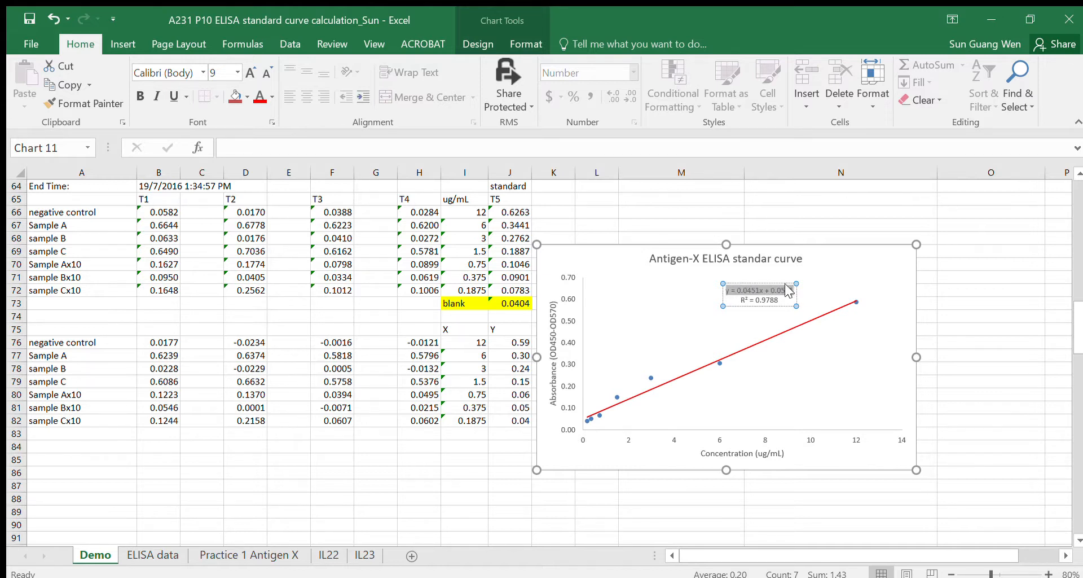
key("ctrl+c")
left_click(412, 482)
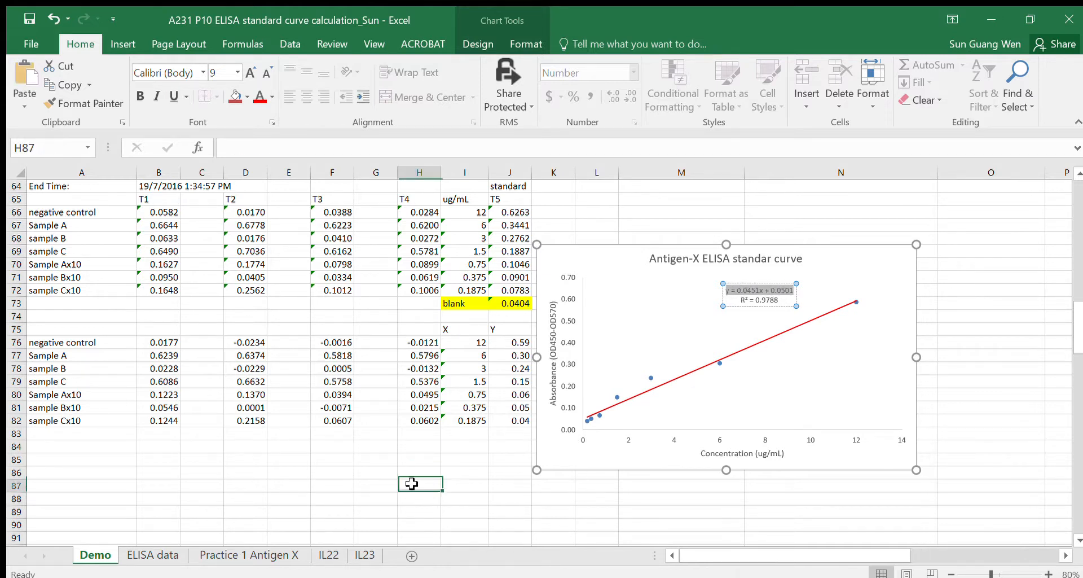
key("ctrl+v")
left_click(537, 486)
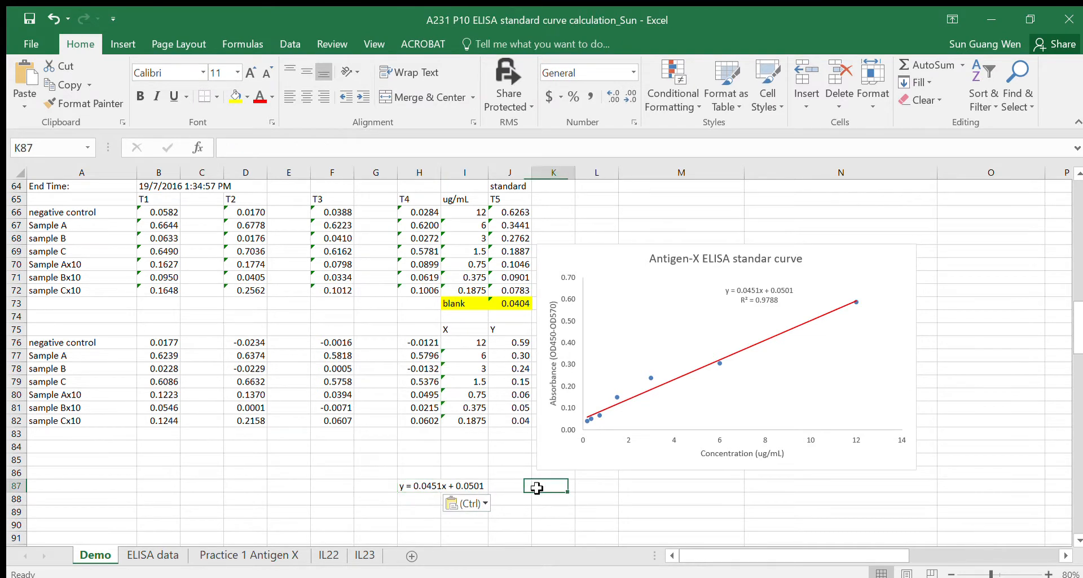
Step: Copy the R² = 0.9788 text from the chart's trendline label into cell H88, beneath the copied equation
left_click(754, 304)
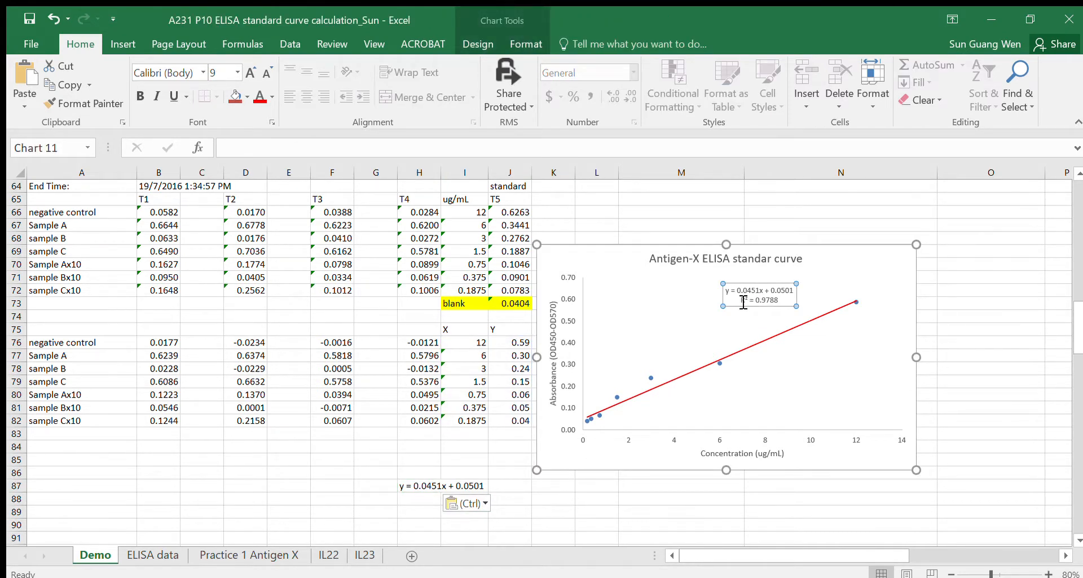
left_click_drag(743, 302, 776, 301)
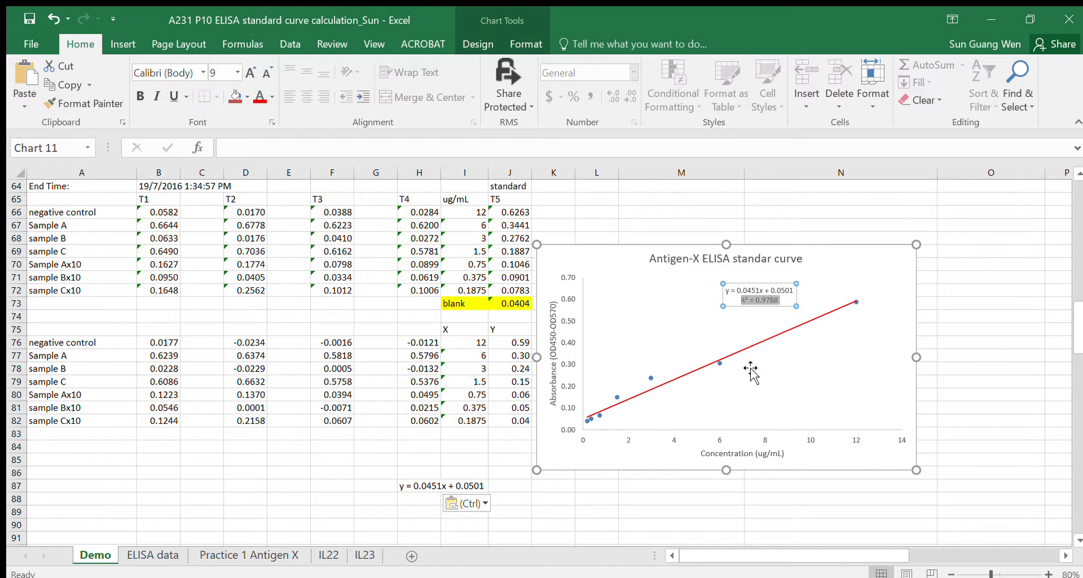
key("ctrl+c")
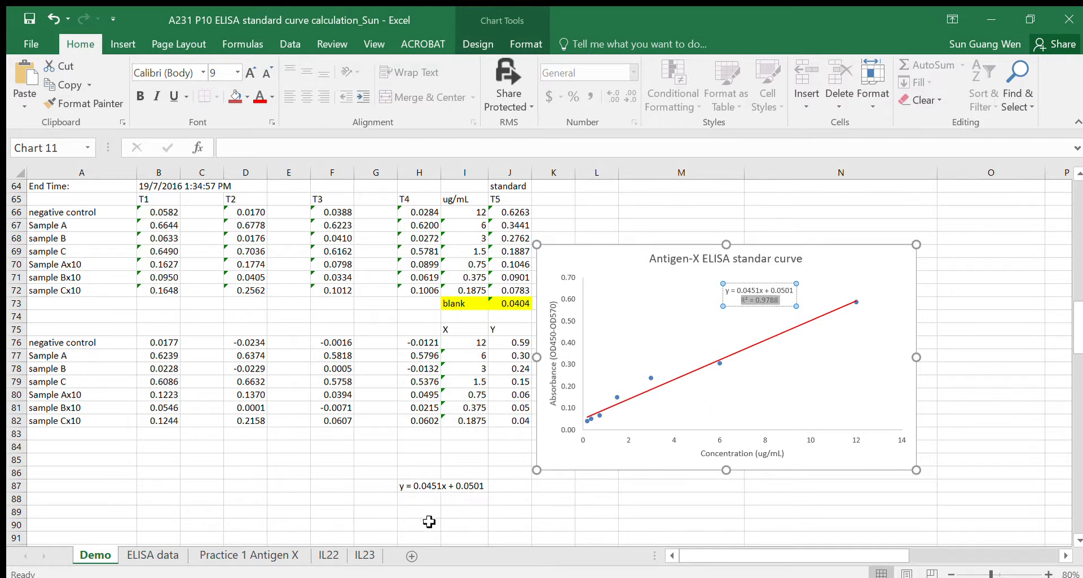
left_click(417, 498)
key("ctrl+v")
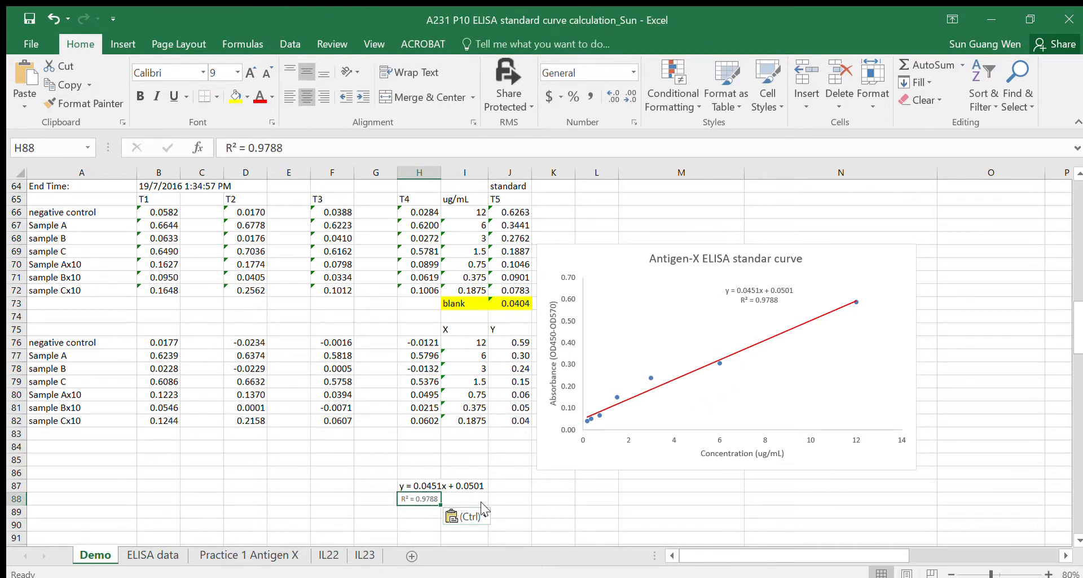
left_click(457, 507)
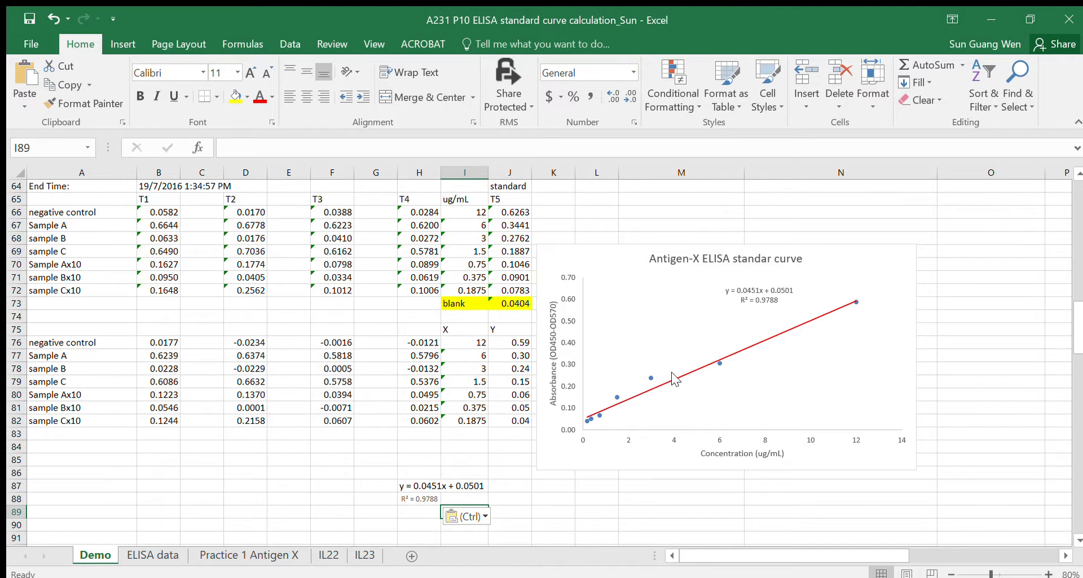
left_click(556, 485)
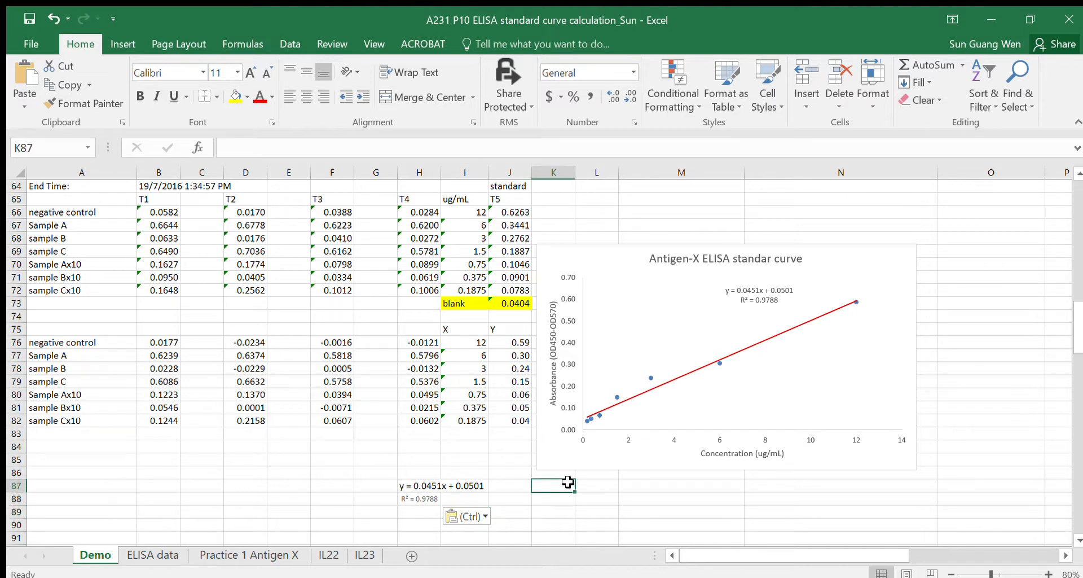
scroll(556, 482, "down", 1)
left_click(421, 446)
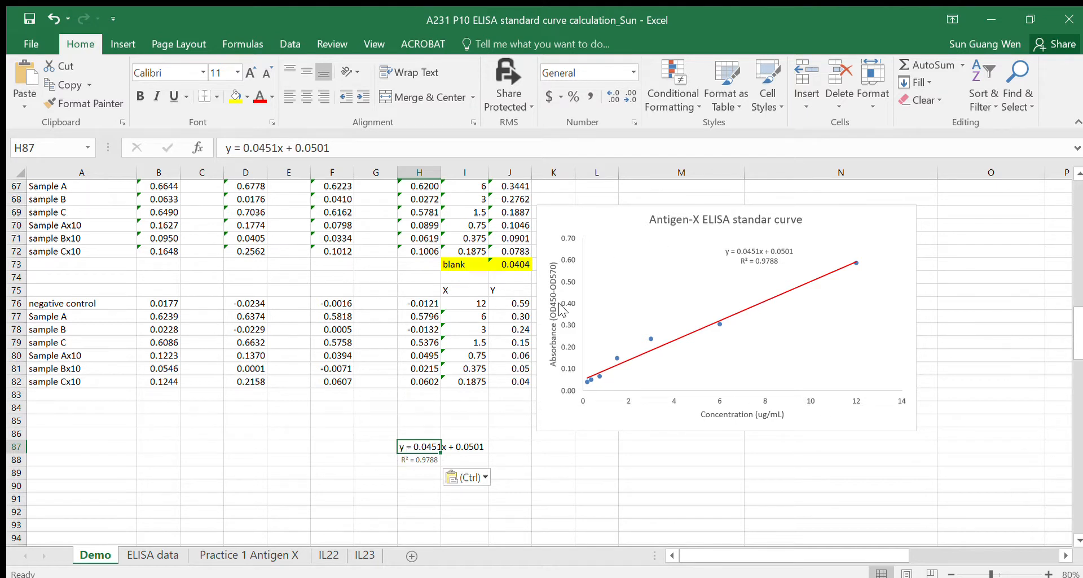
left_click(377, 512)
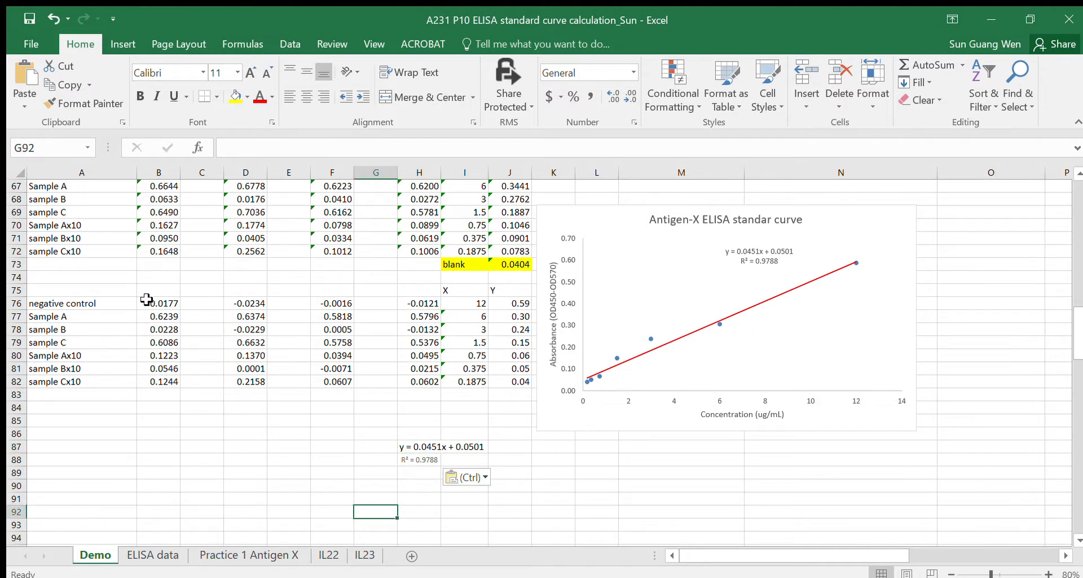
left_click_drag(143, 297, 166, 383)
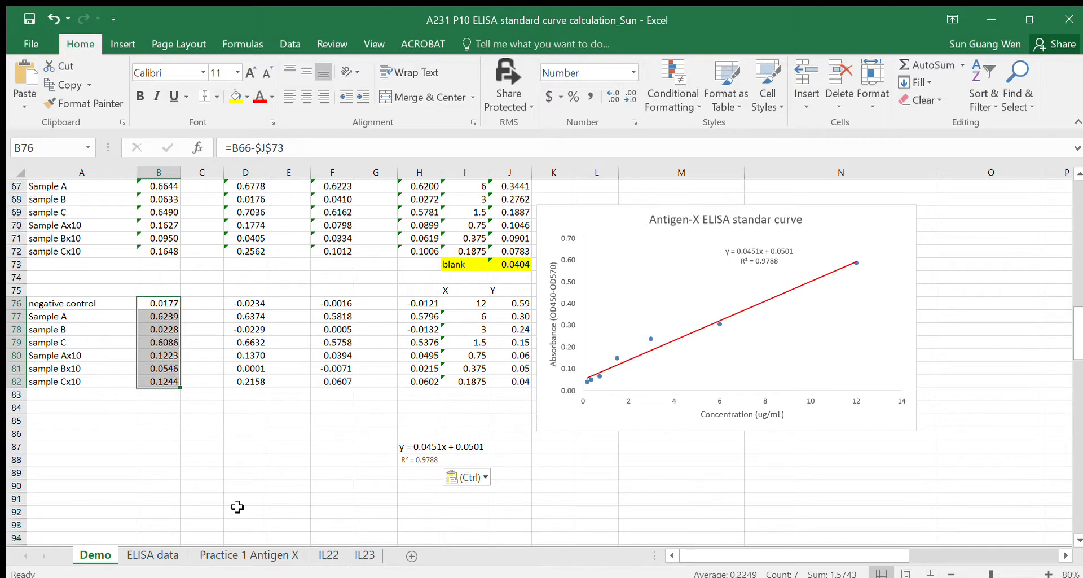
Step: Write the rearranged standard curve equation as text, with X= in H90 and (y-0.0501)/0.0451 in I90
left_click(420, 487)
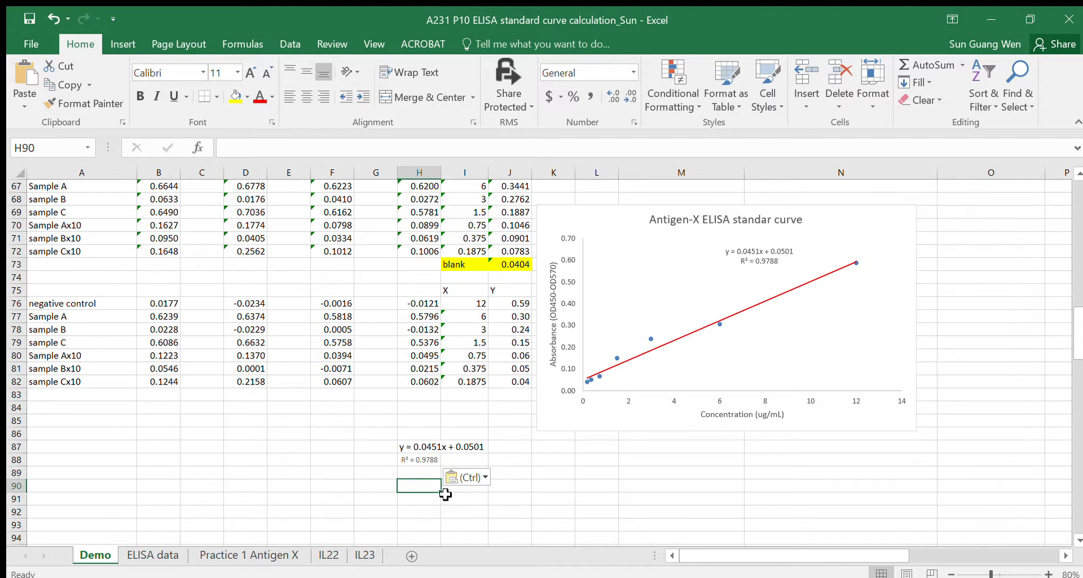
type("X")
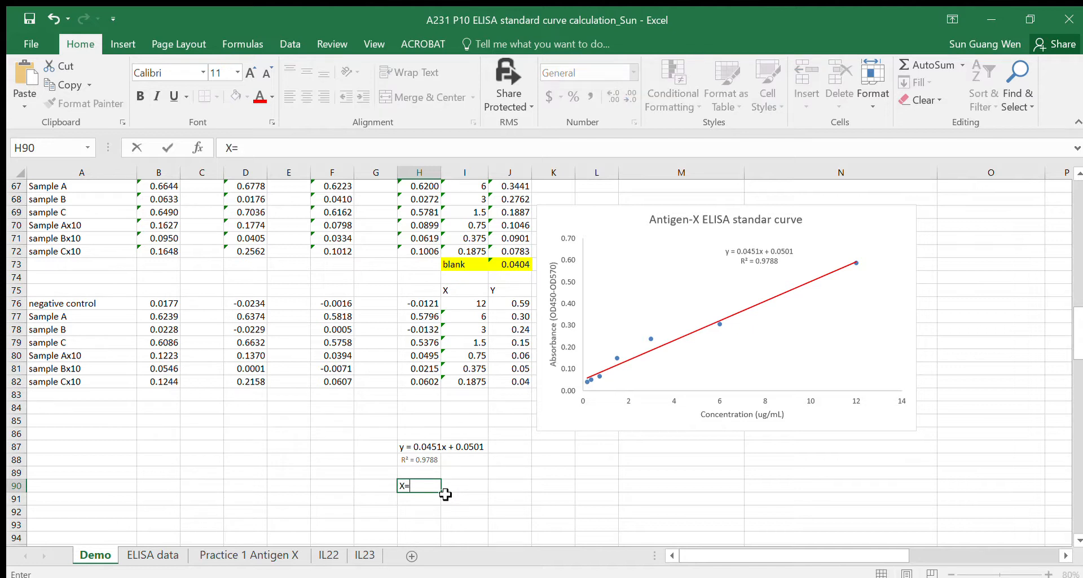
type("=")
left_click(444, 486)
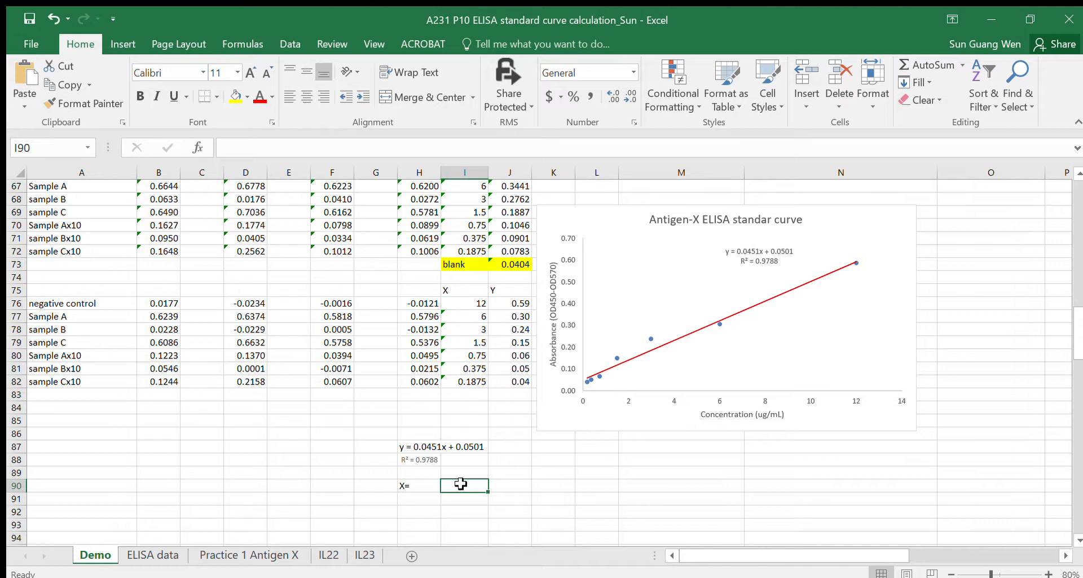
type("y-0.0501)")
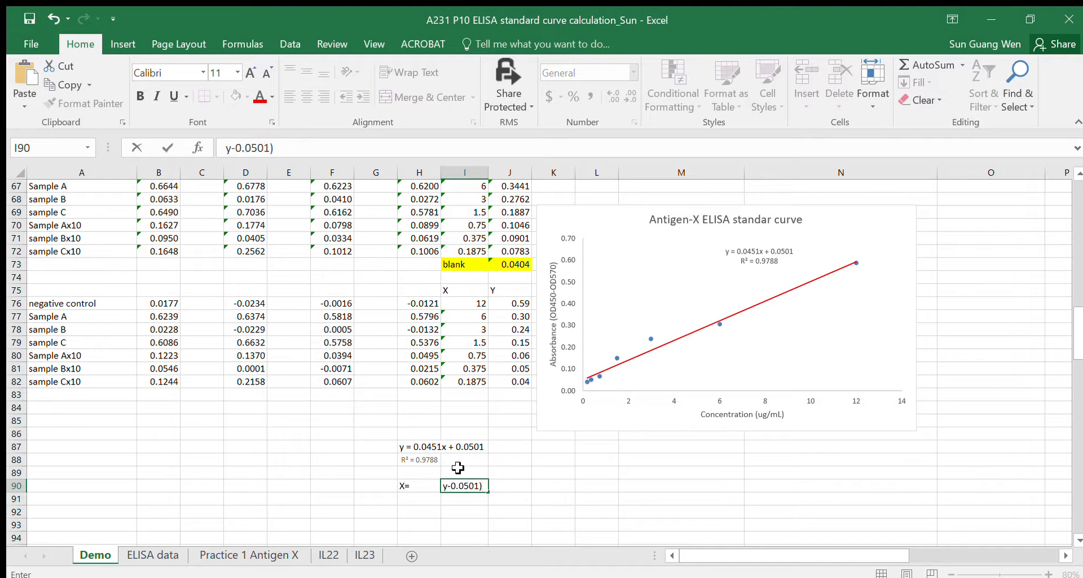
left_click(229, 148)
type("(")
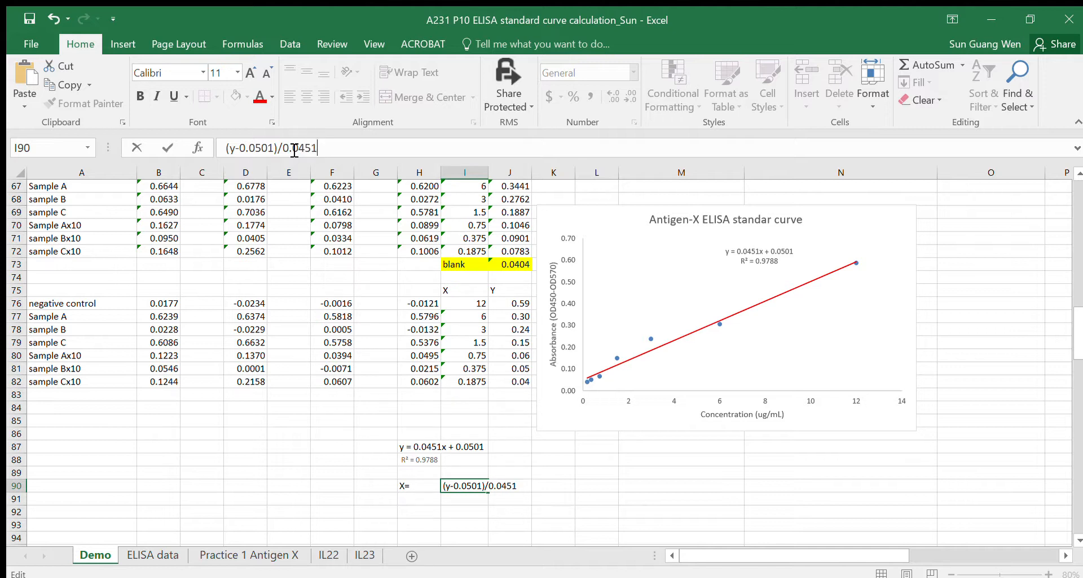
key("Return")
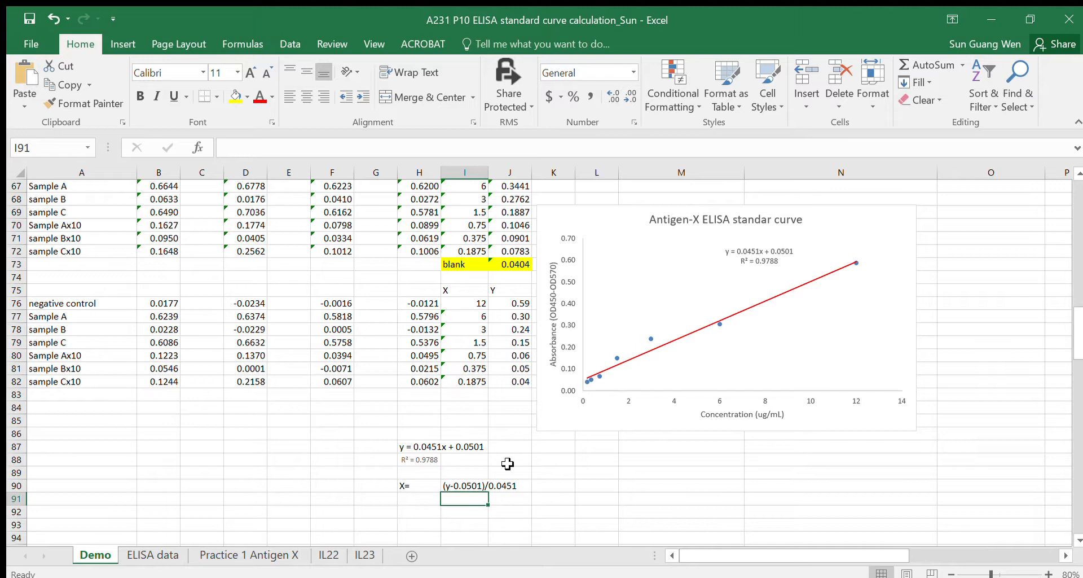
Step: Copy the negative control and sample labels from A76:A82 into A92:A98 for the concentration table
scroll(474, 501, "down", 2)
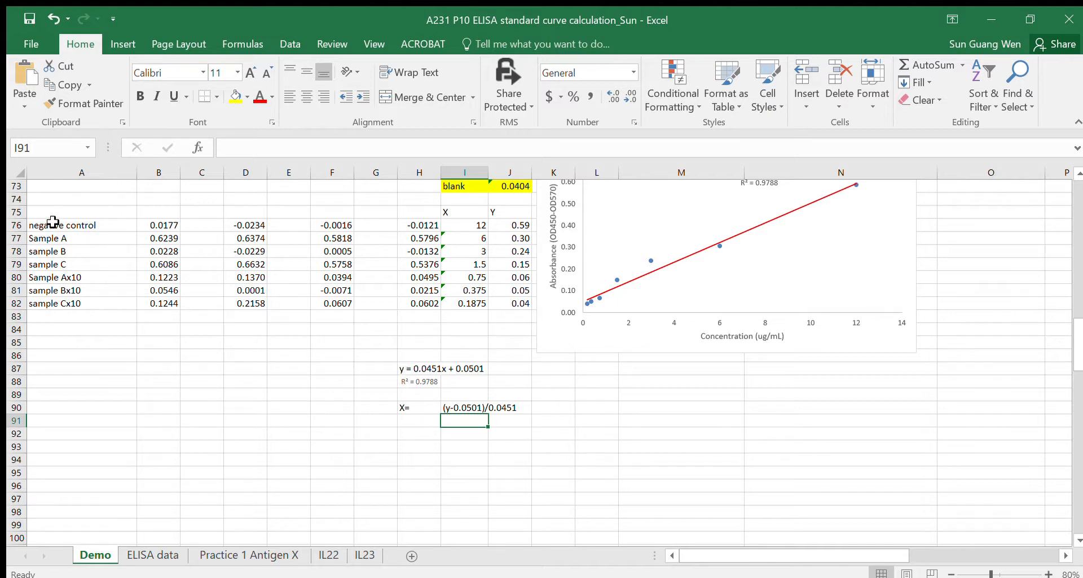
left_click_drag(52, 221, 110, 302)
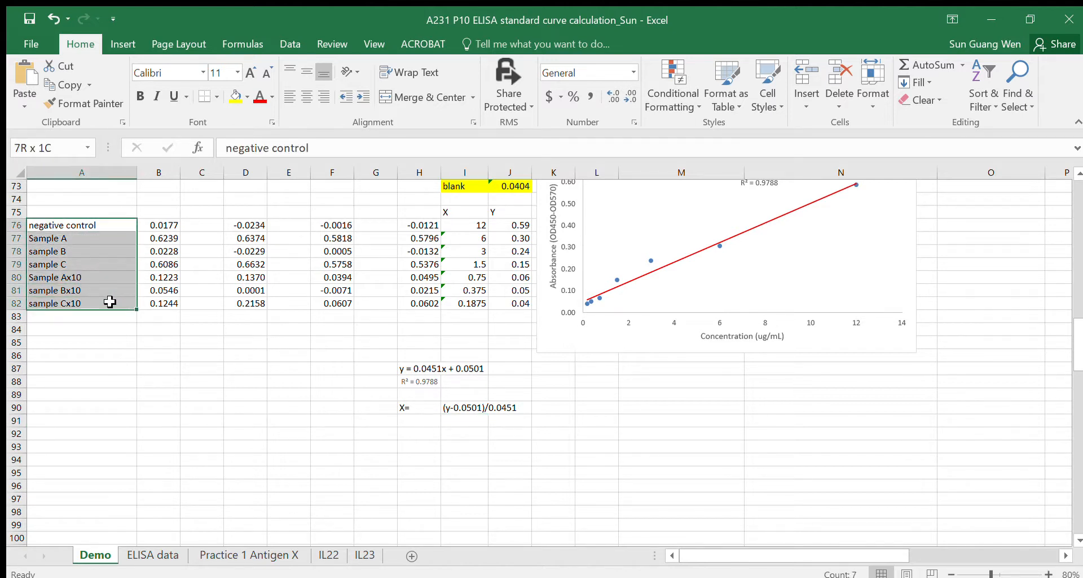
key("ctrl+c")
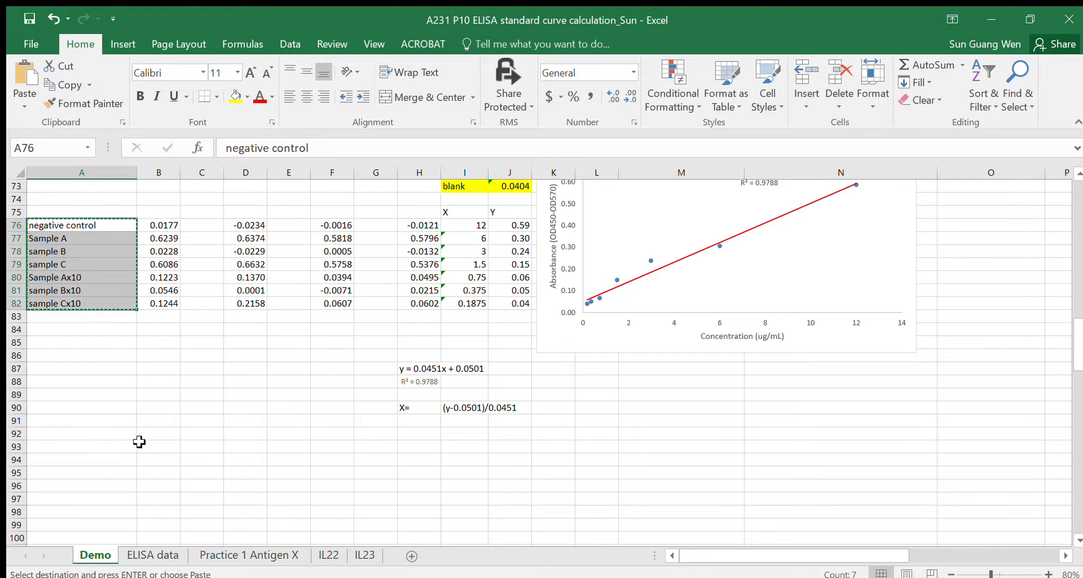
left_click(113, 439)
key("ctrl+v")
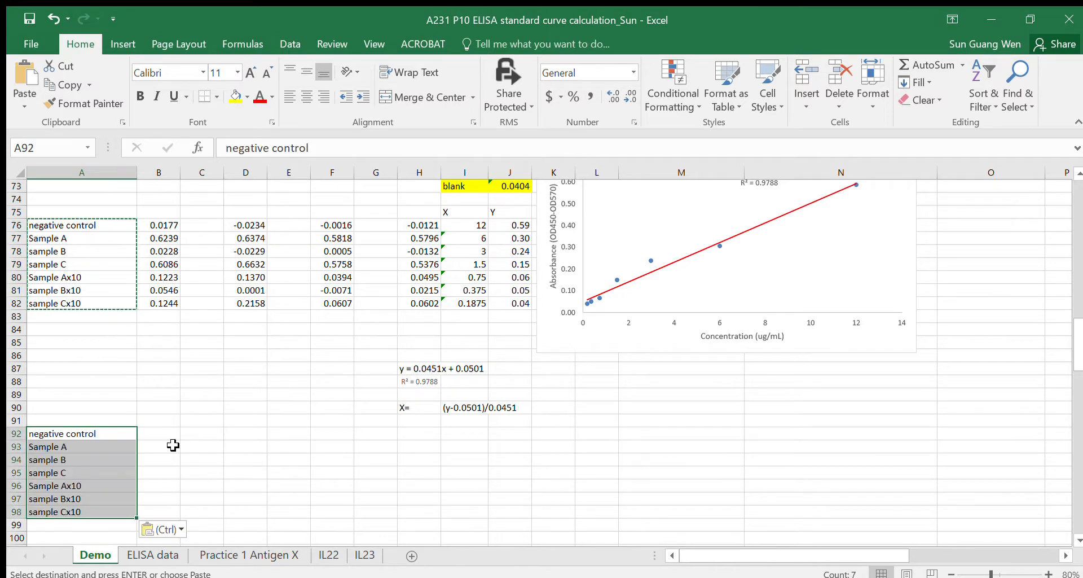
left_click(159, 420)
left_click(157, 434)
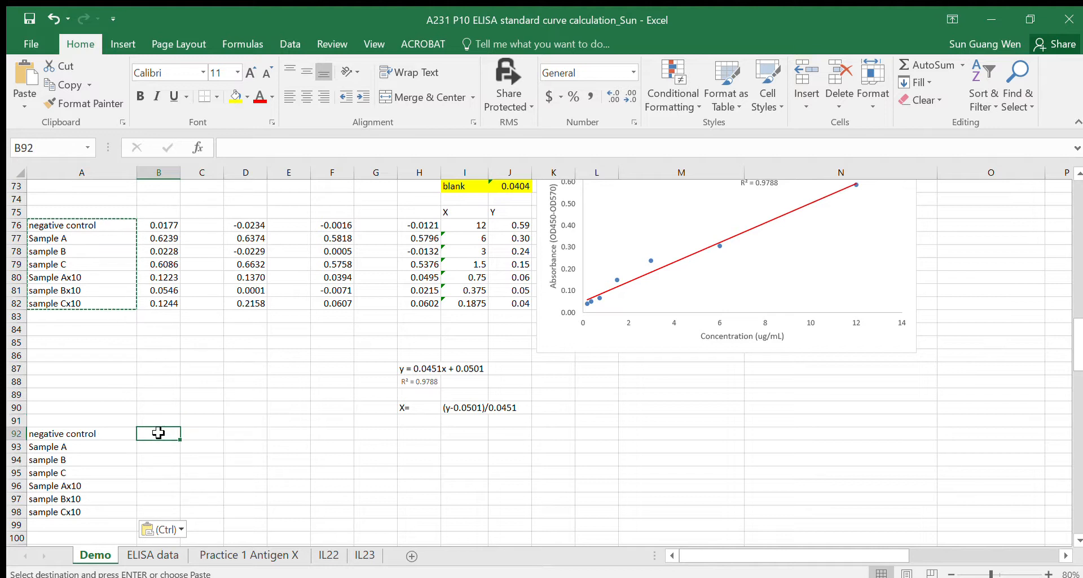
Step: Head the blank-corrected absorbance table with T1 in B75 and extend the series across row 75 to T4 in H75
left_click(163, 210)
type("T1")
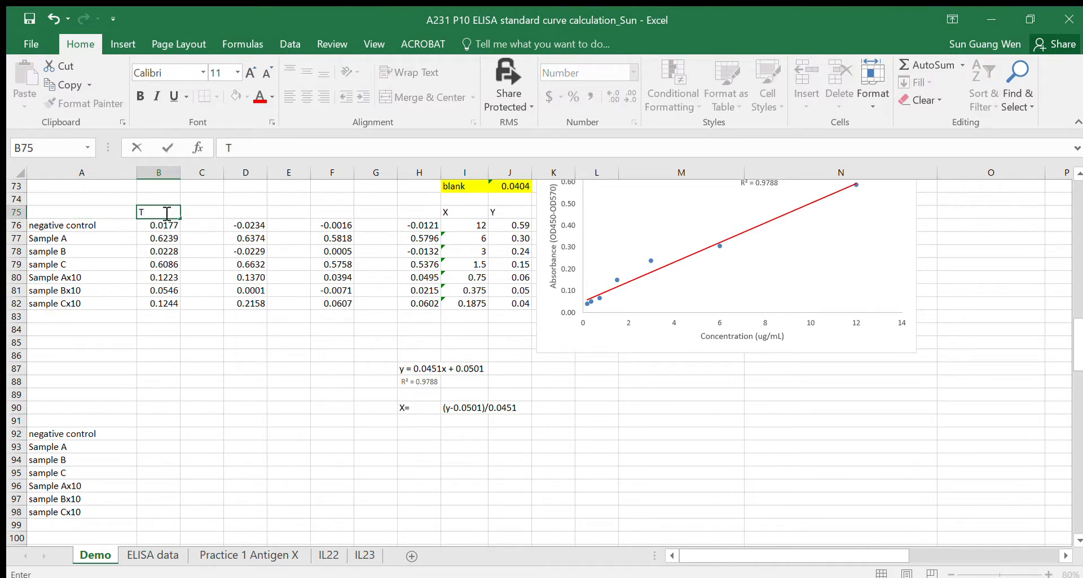
left_click(227, 206)
left_click_drag(158, 211, 438, 214)
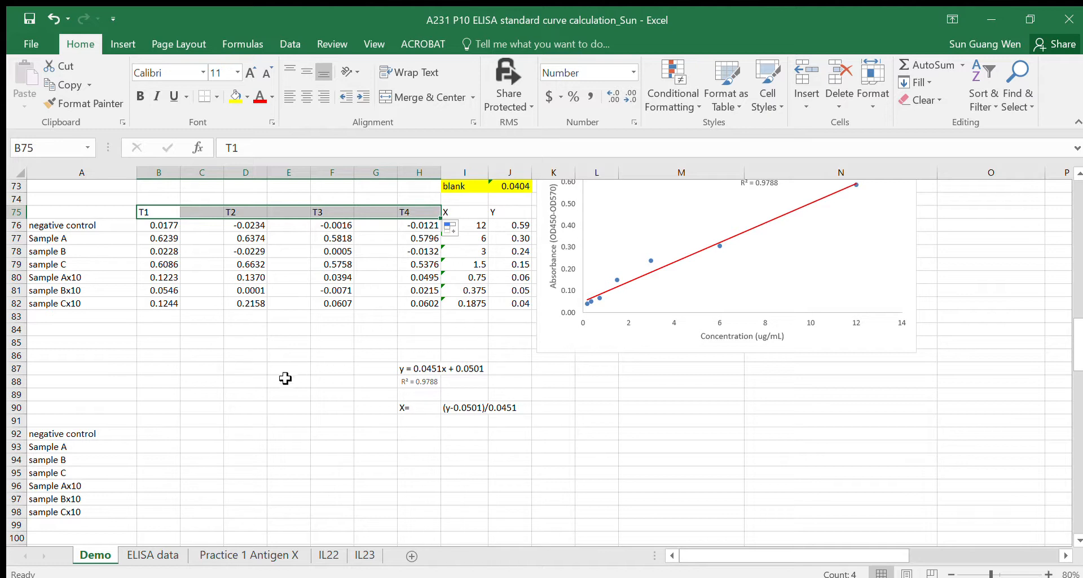
Step: Link the concentration table's heading B91 to B75 with =B75 and fill it across row 91 to the T4 heading in H91
left_click(162, 423)
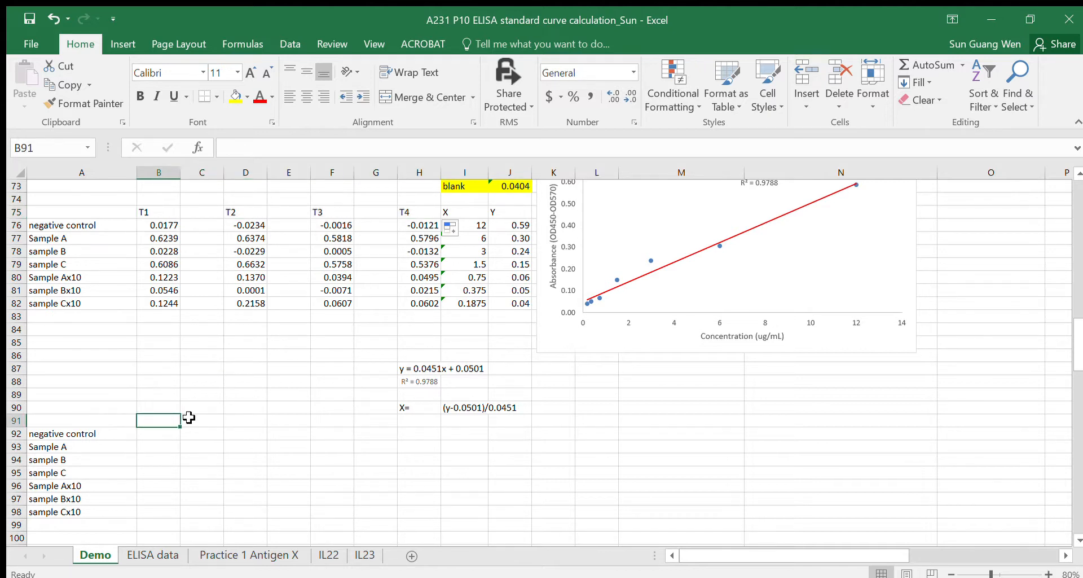
type("=")
left_click(159, 212)
key("Return")
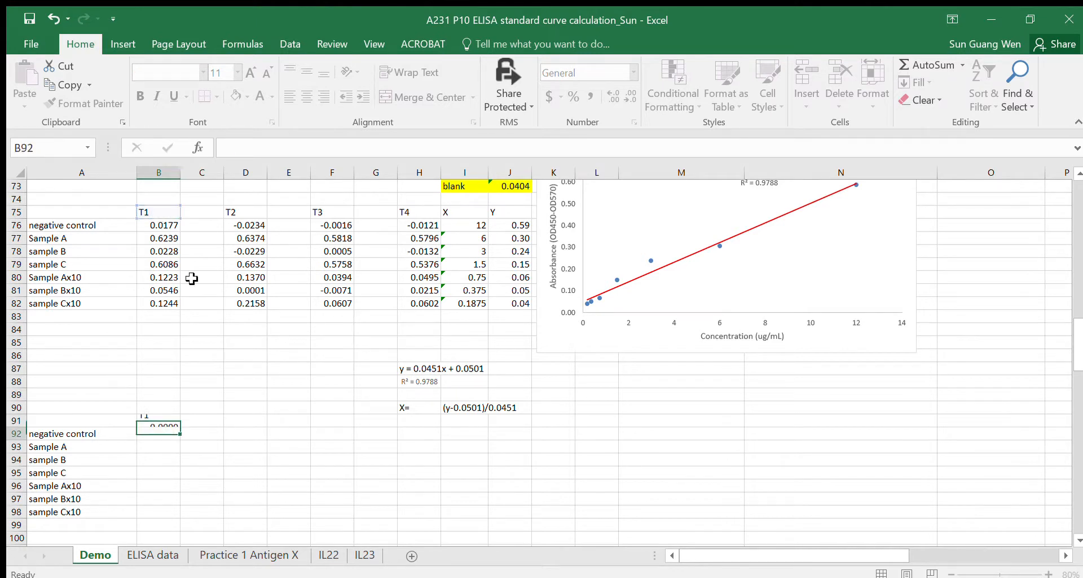
left_click(154, 419)
left_click_drag(155, 419, 443, 428)
scroll(222, 466, "down", 2)
Step: Calculate the T1 concentrations by entering =(B76-0.0501)/0.0451 in B92 and filling it down to sample Cx10 in B98
left_click(153, 360)
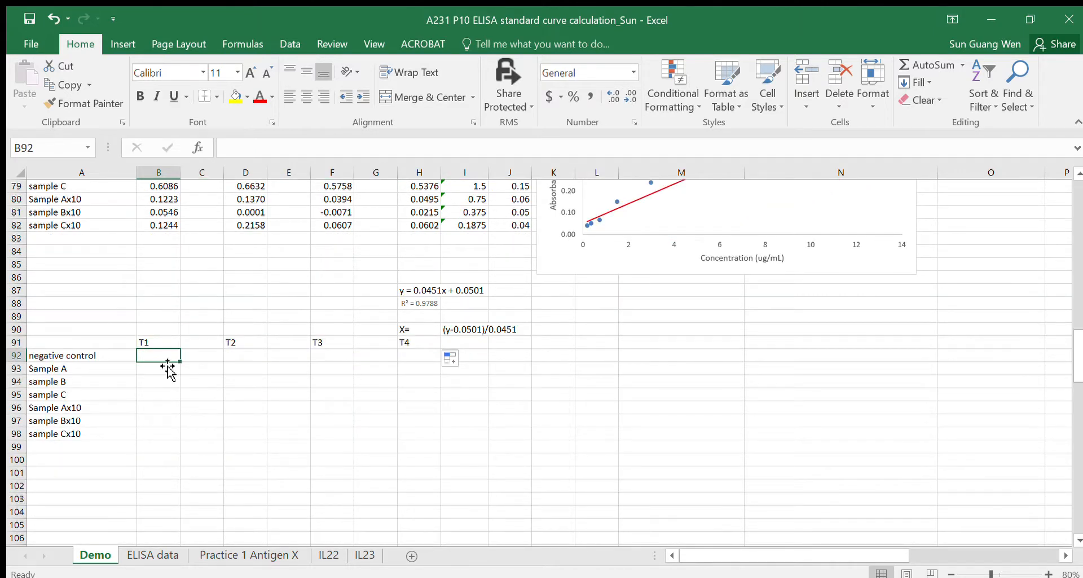
scroll(186, 395, "up", 2)
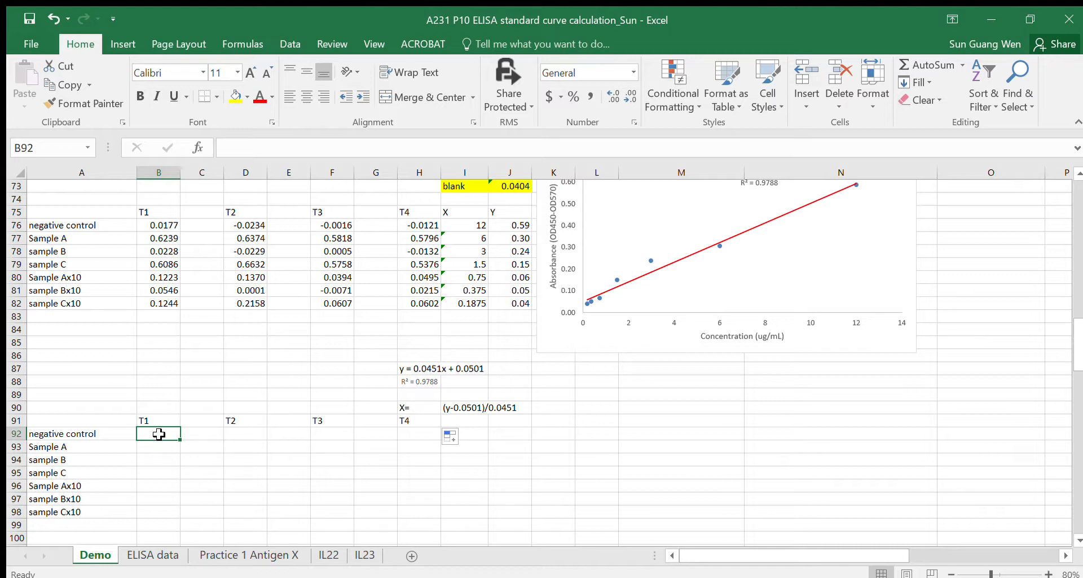
type("=")
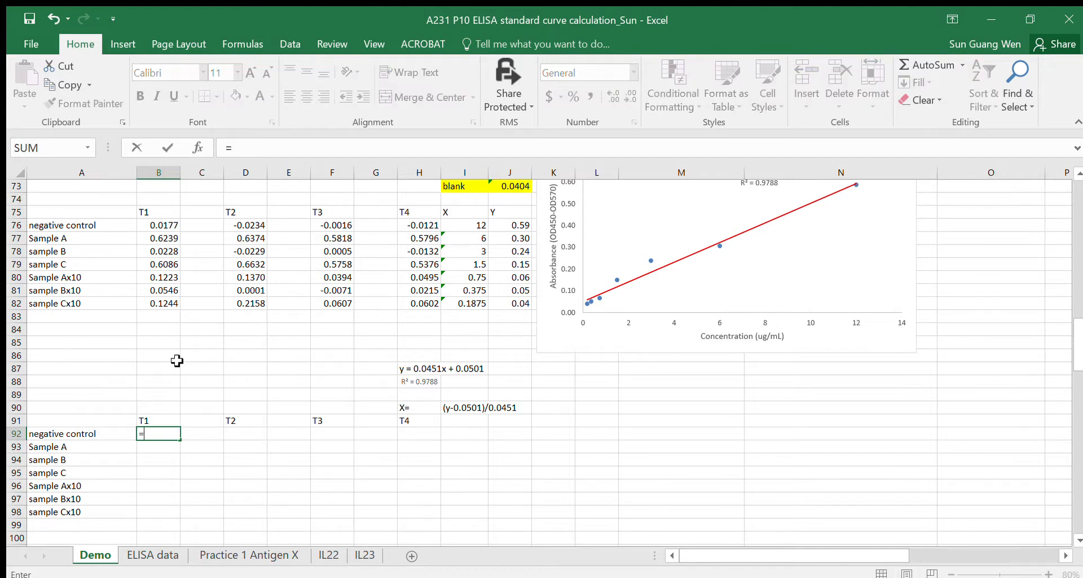
left_click(163, 224)
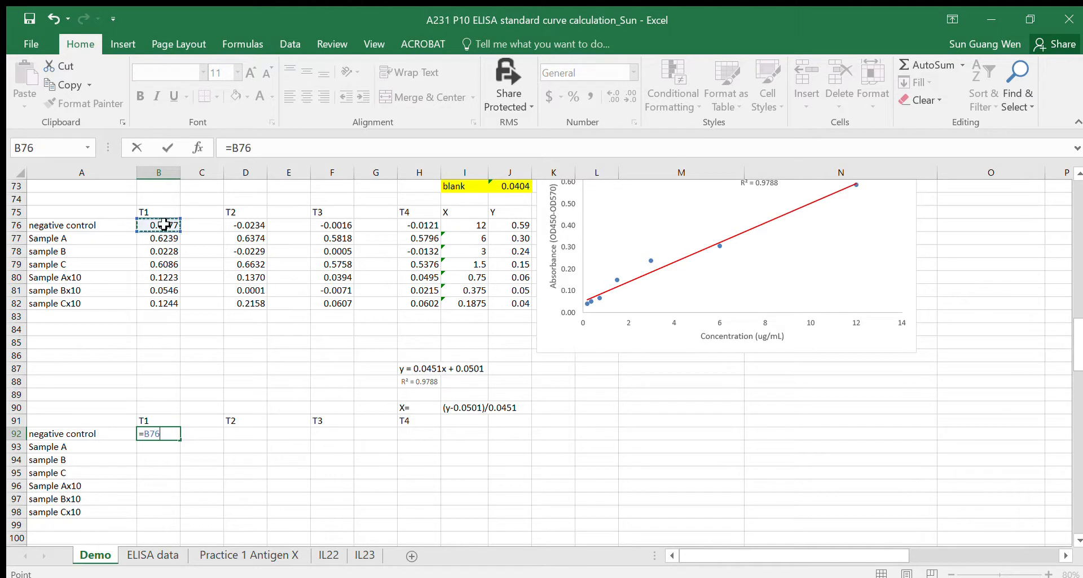
left_click(269, 149)
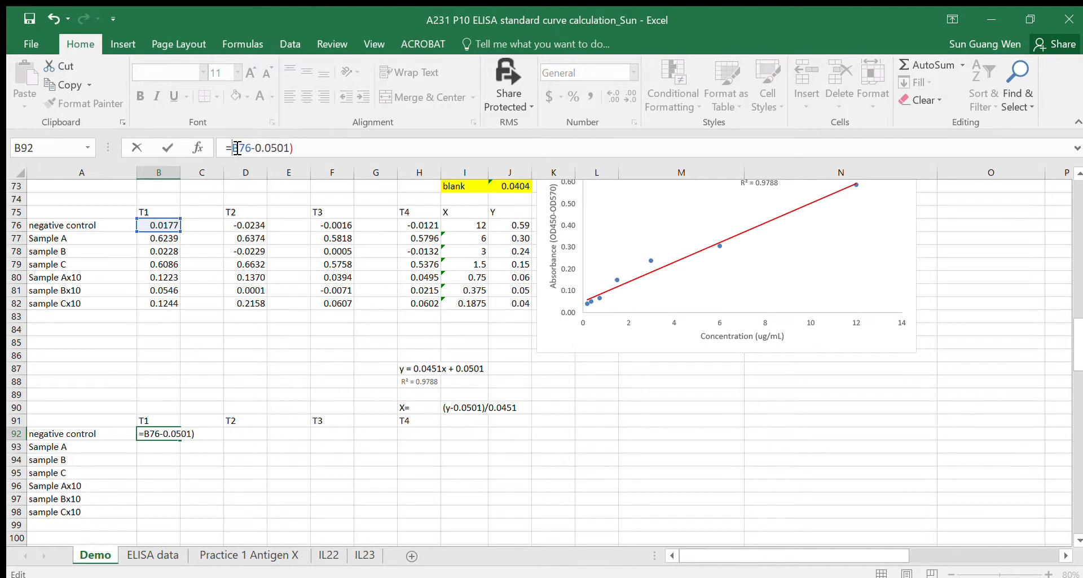
type("(")
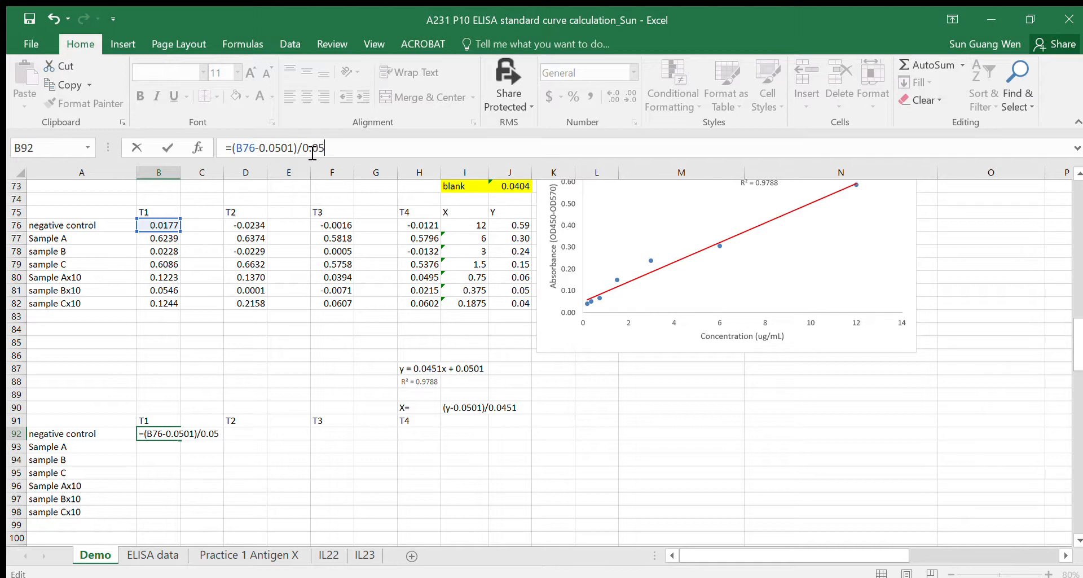
key("BackSpace")
key("BackSpace")
key("Return")
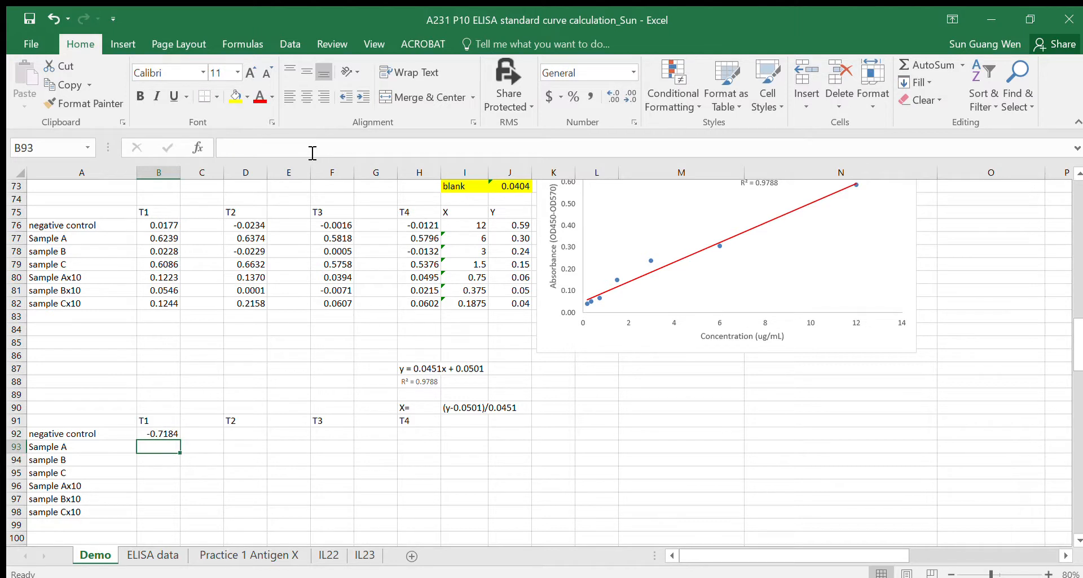
left_click(160, 433)
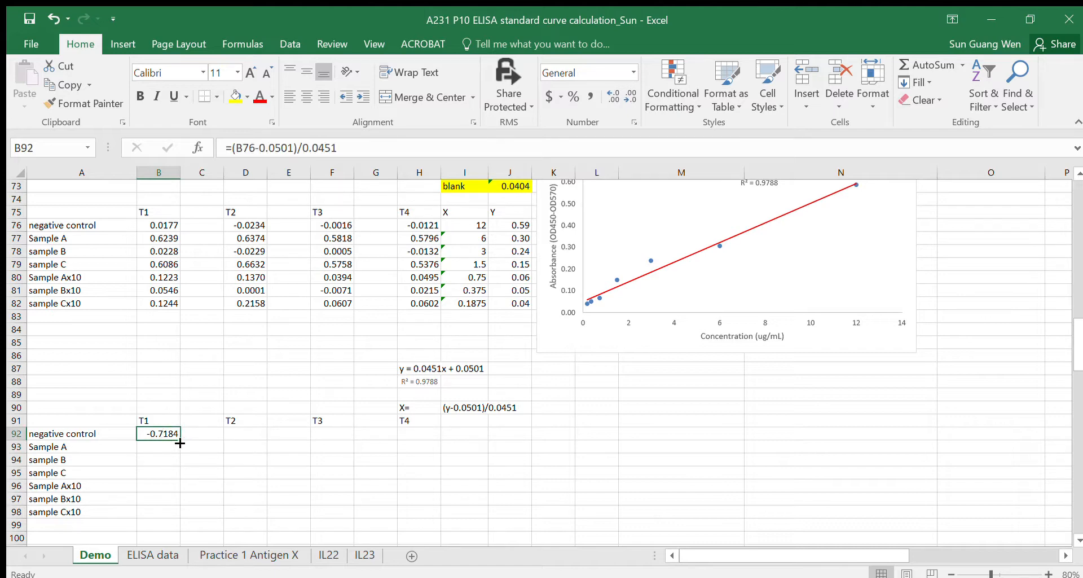
left_click_drag(180, 443, 167, 516)
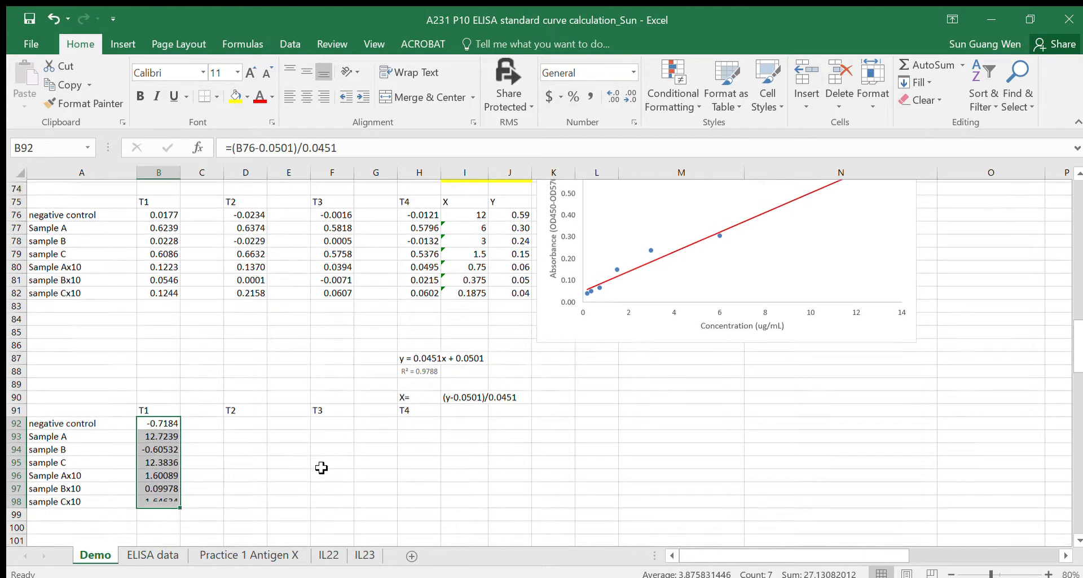
Step: Fill the T1 concentration formulas in B92:B98 across to column I to calculate the T2, T3 and T4 concentrations
scroll(321, 467, "down", 2)
left_click(243, 437)
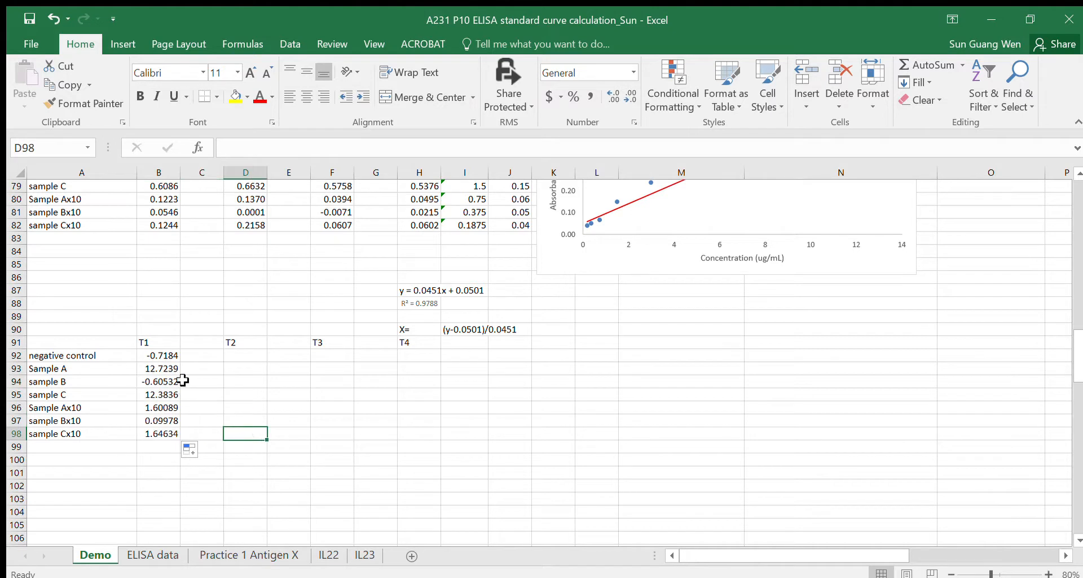
left_click_drag(156, 355, 221, 440)
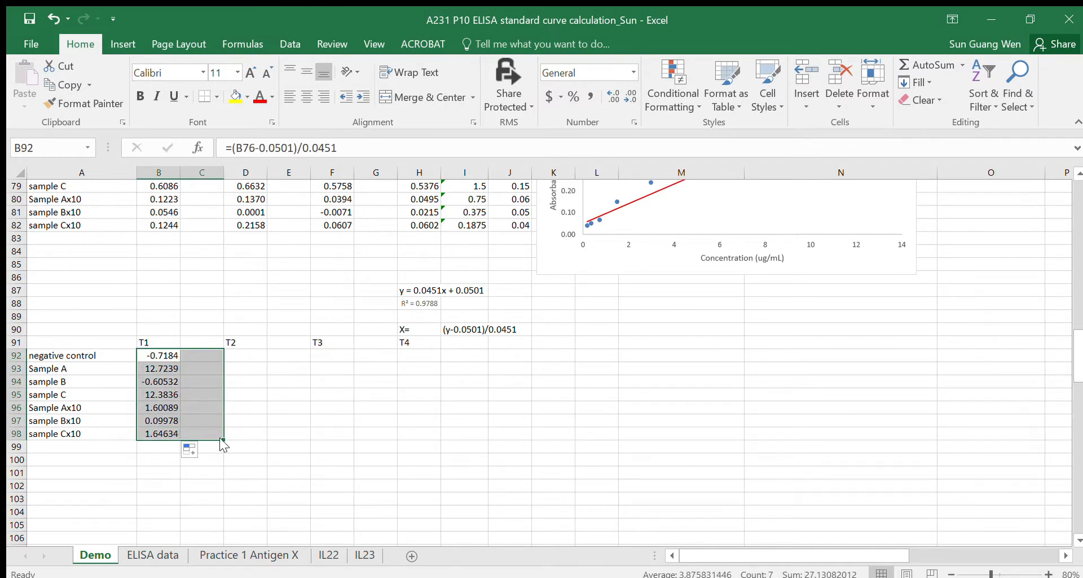
left_click(208, 392)
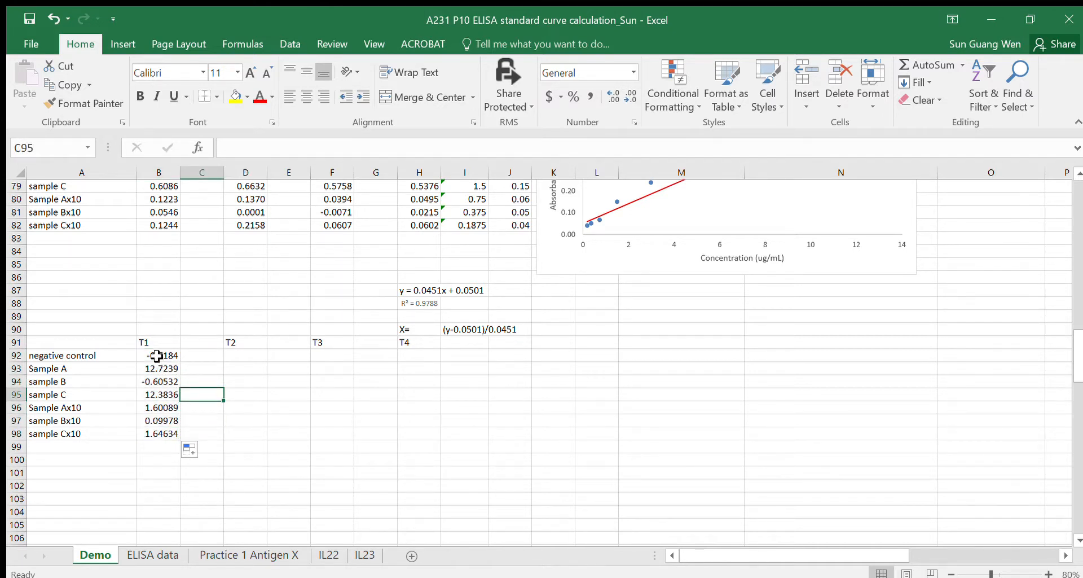
left_click_drag(196, 360, 202, 431)
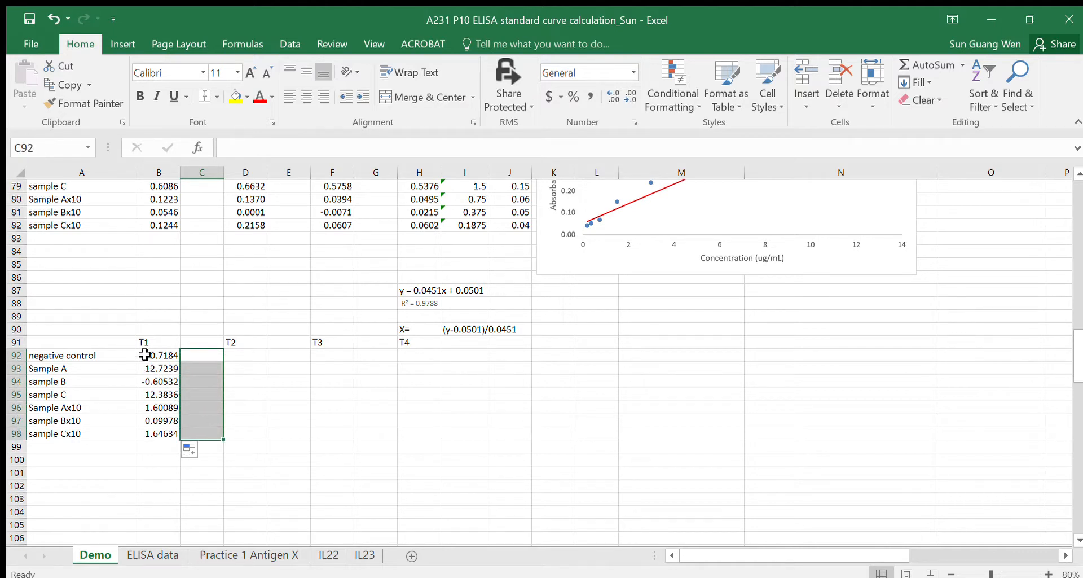
left_click_drag(144, 354, 486, 424)
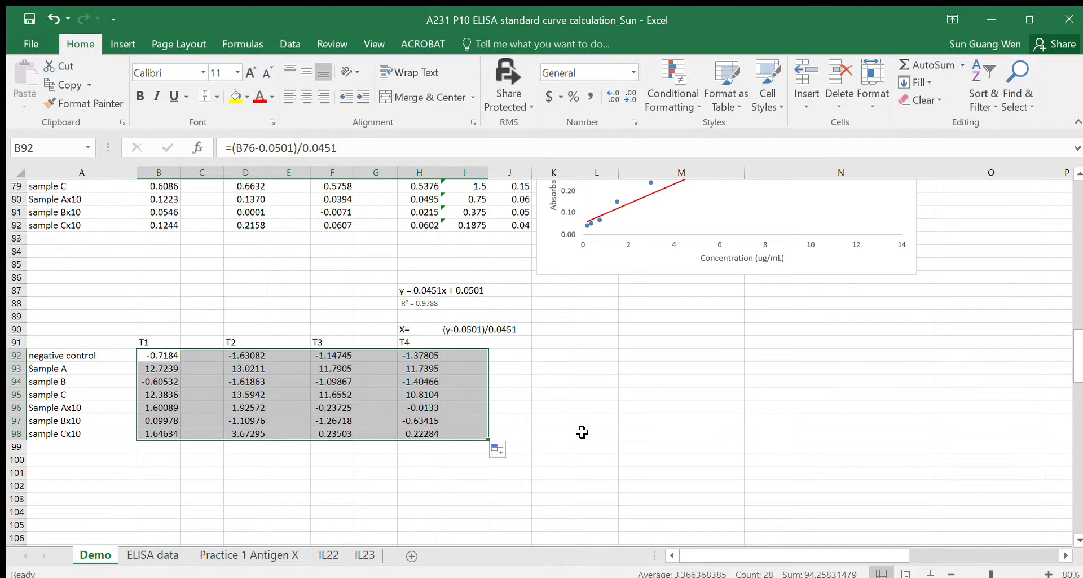
Step: Label the concentration table's unit as ug/mL in B90 above the T1 heading
scroll(269, 485, "down", 1)
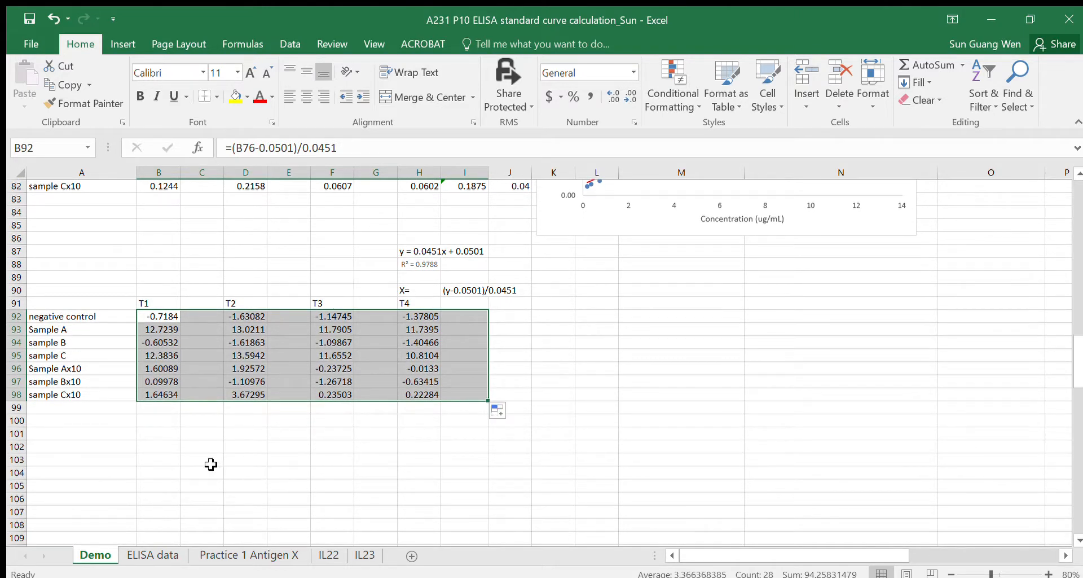
left_click(160, 292)
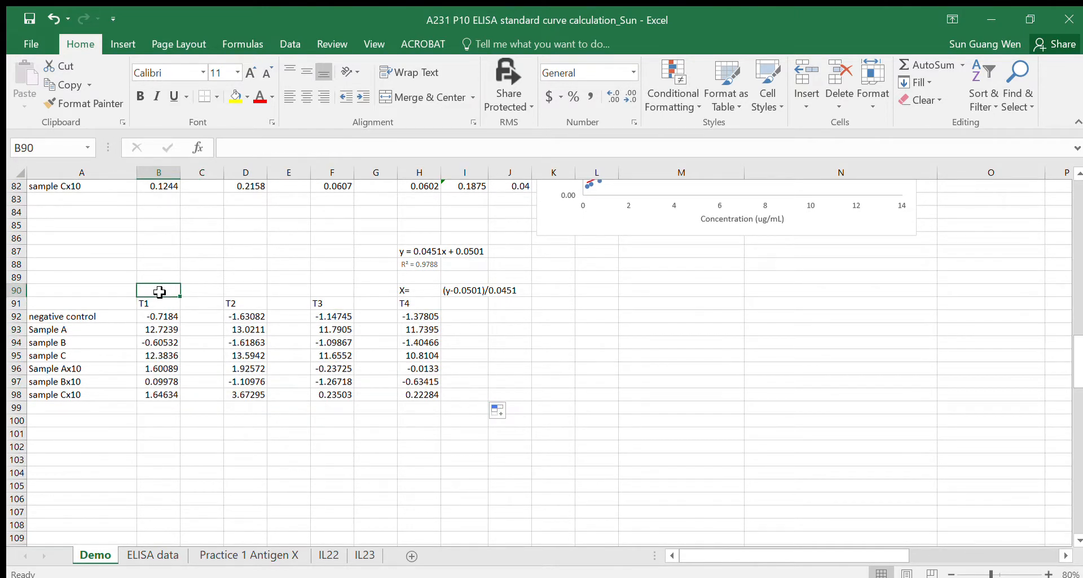
type("u")
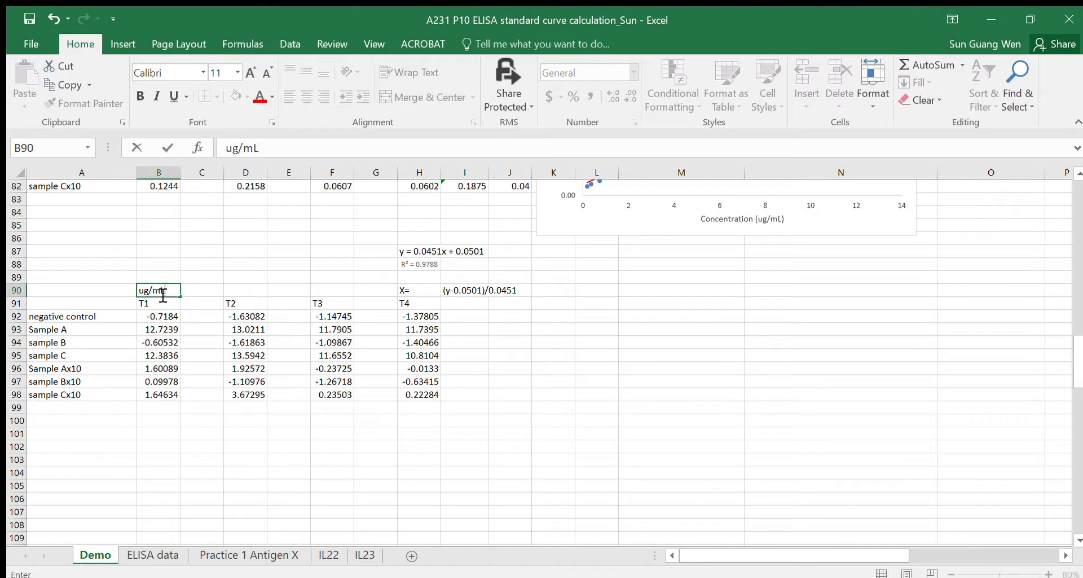
type("g/mL")
key("Return")
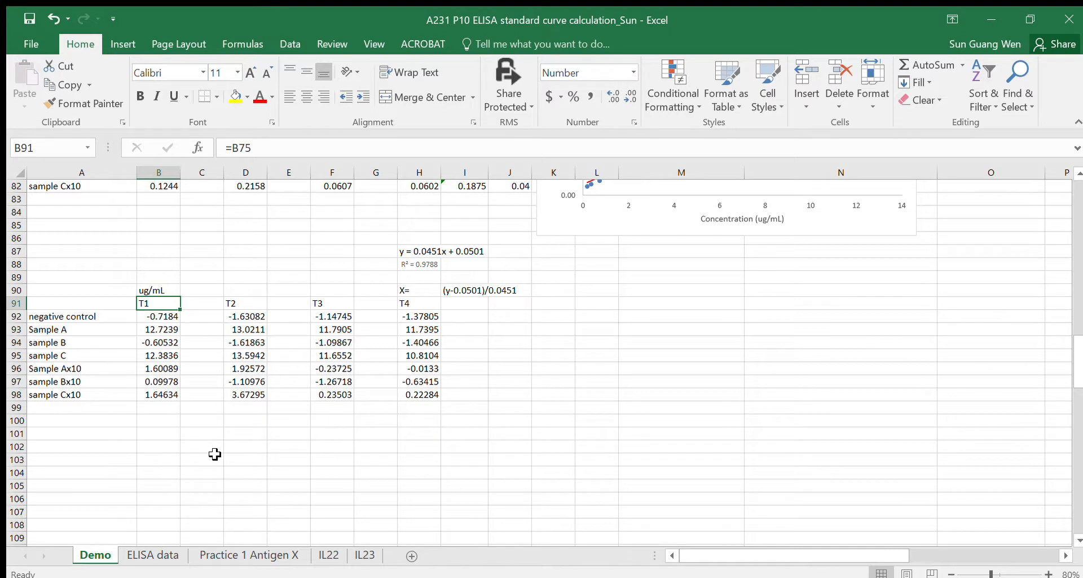
Step: Replace the negative T1 concentrations of the negative control (B92) and sample B (B94) with 0
left_click(161, 319)
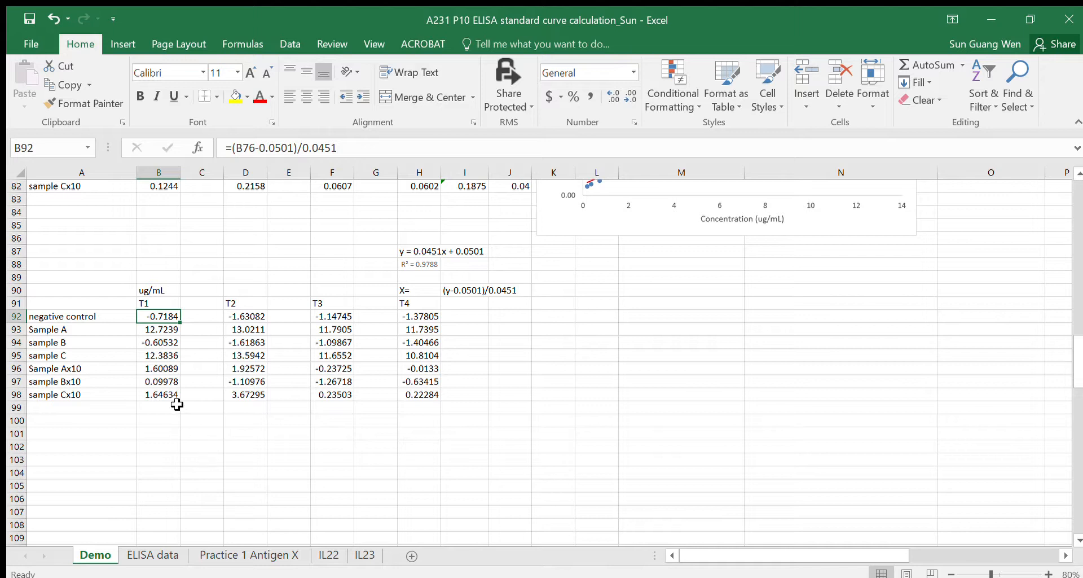
left_click(184, 475)
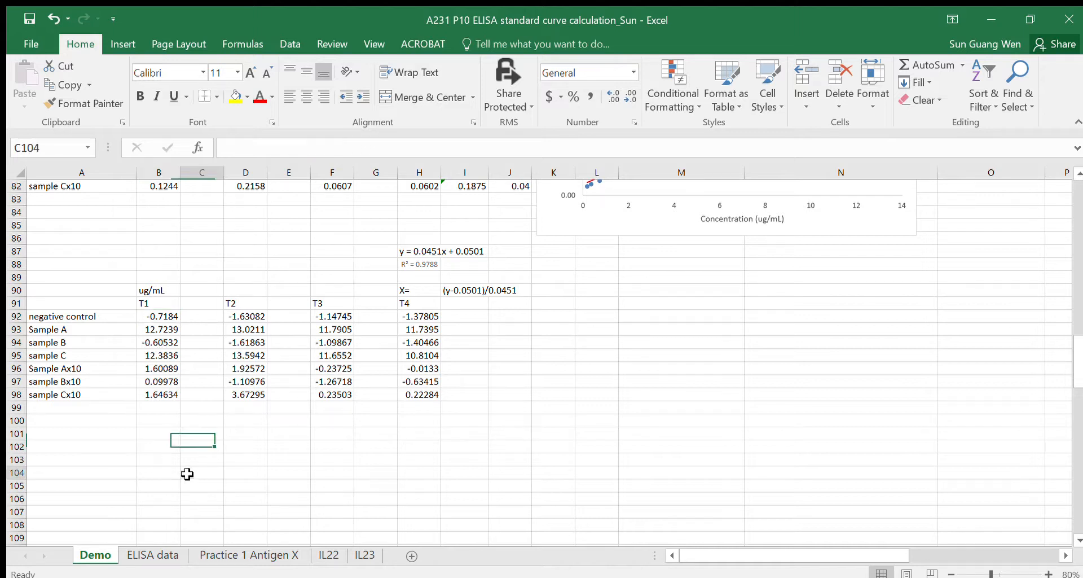
left_click(163, 315)
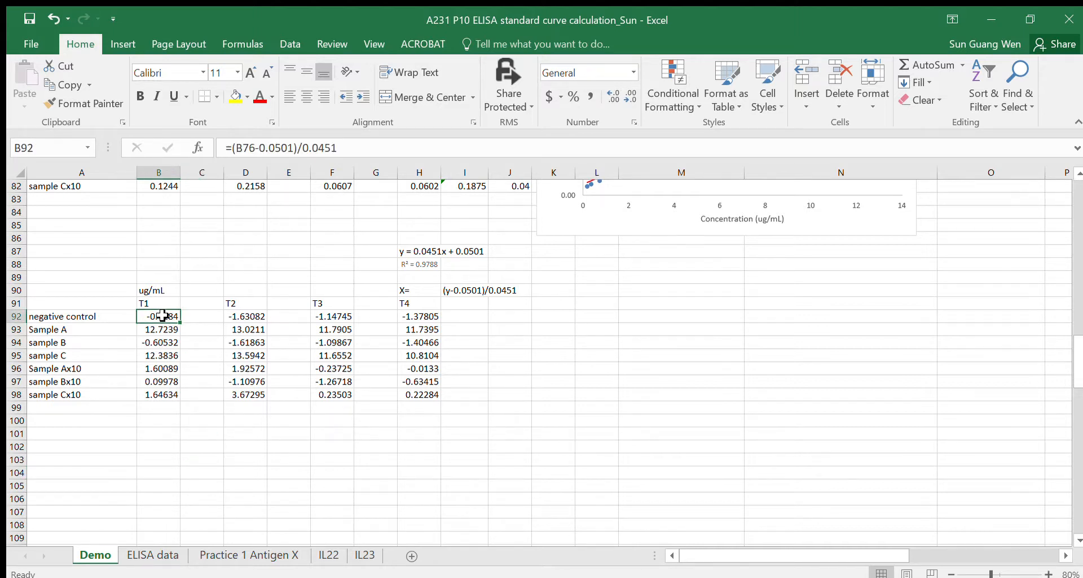
type("0")
left_click(200, 434)
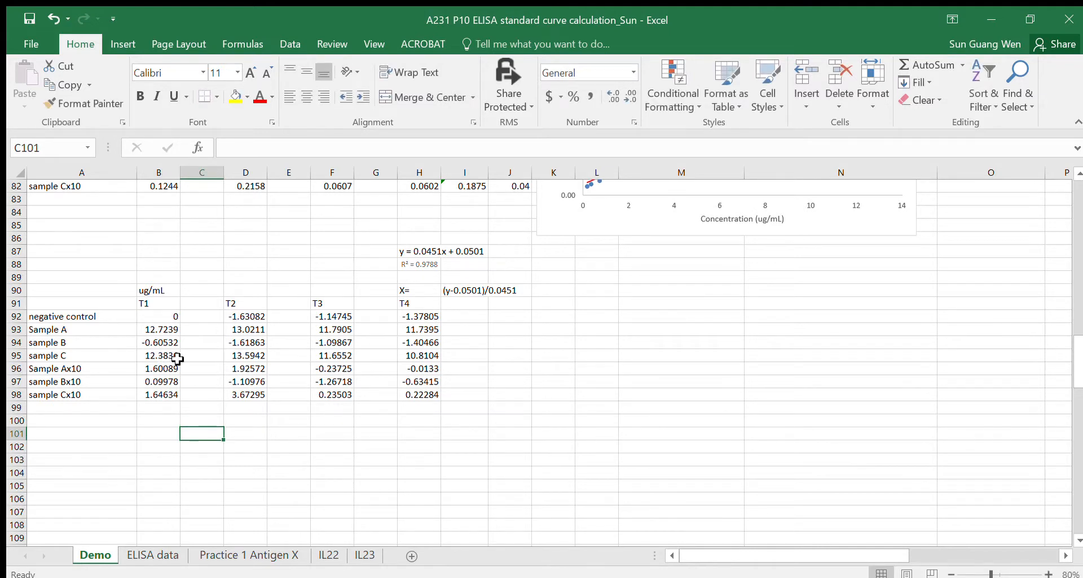
left_click(168, 344)
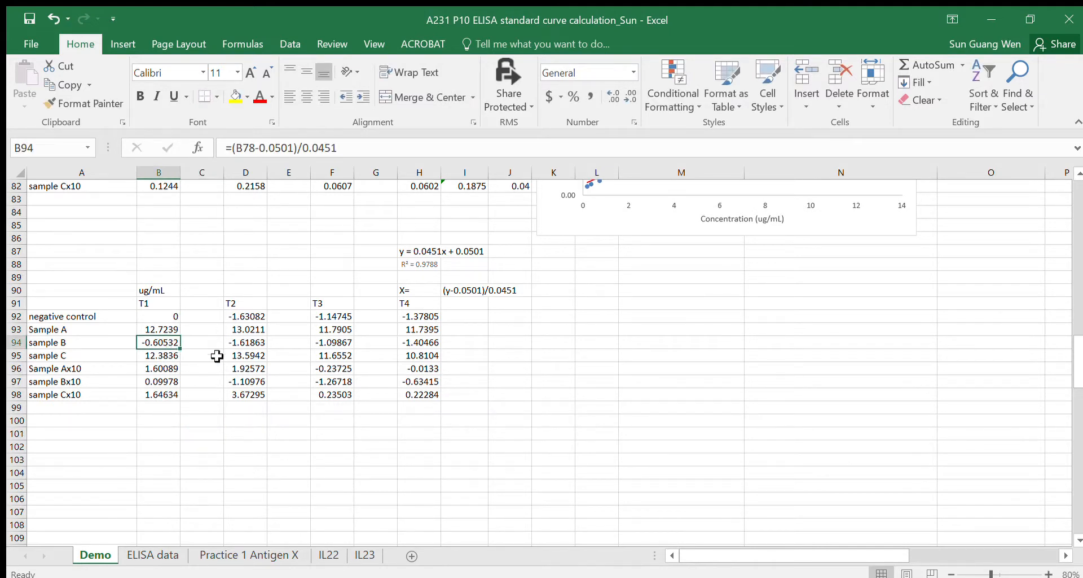
type("0")
left_click(232, 446)
Step: Replace the negative T2 concentrations of the negative control, sample B and sample Bx10 in D92, D94 and D97 with 0
left_click(252, 316)
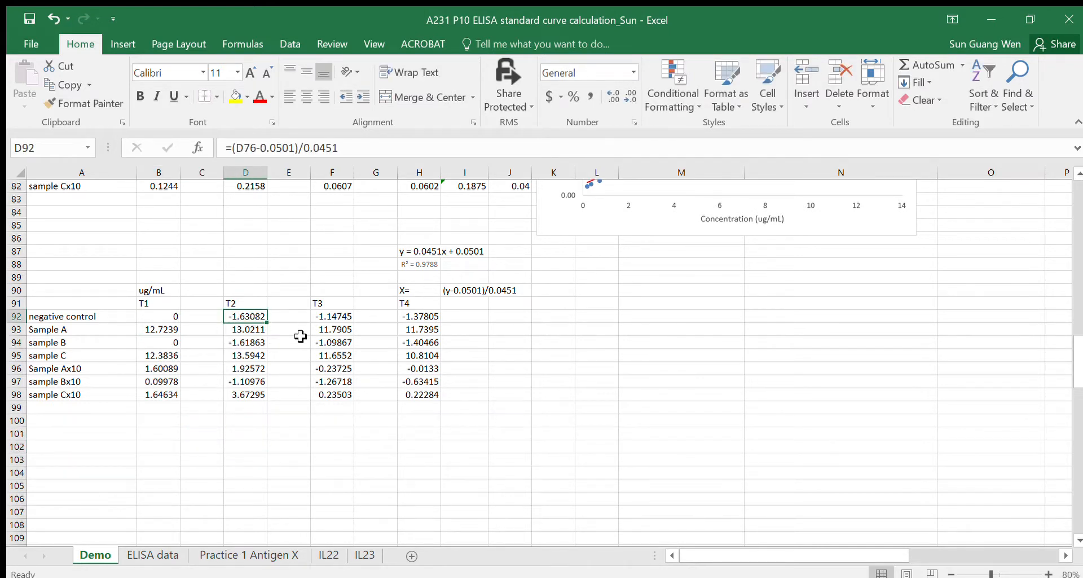
type("0")
left_click(292, 419)
left_click(258, 343)
type("0")
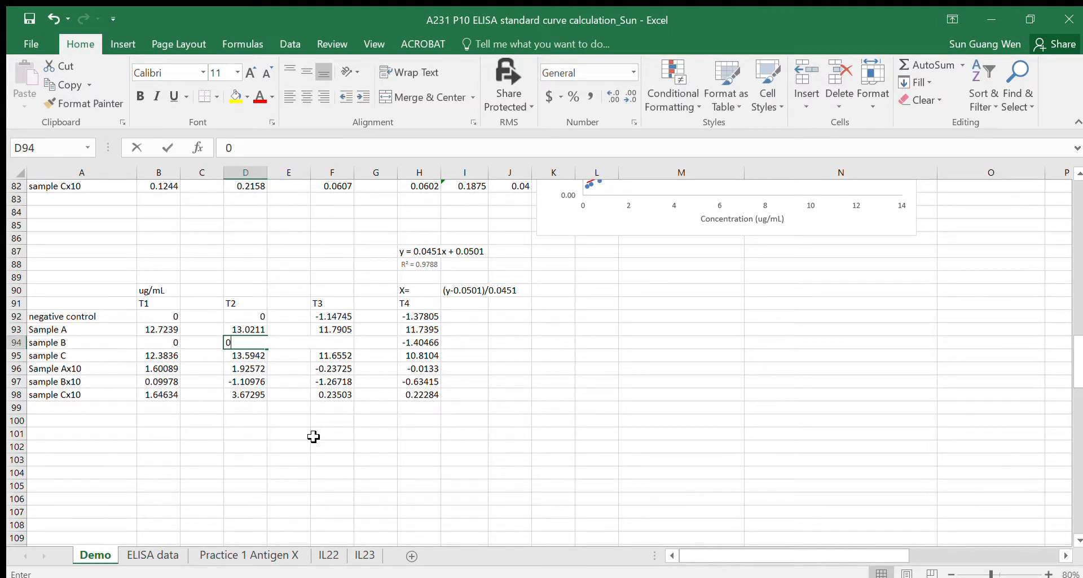
left_click(287, 432)
left_click(257, 384)
type("0")
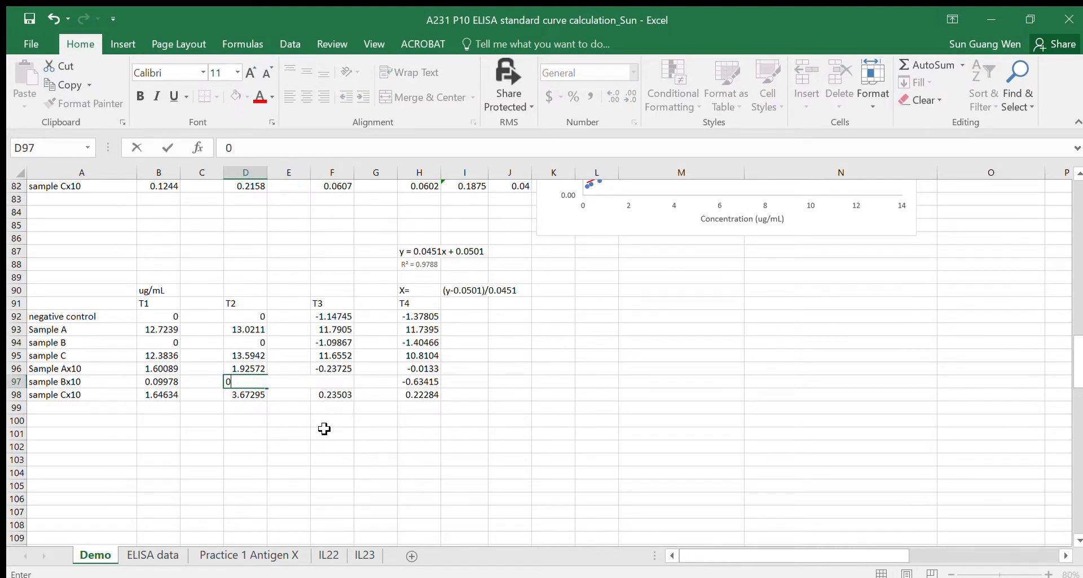
left_click(324, 429)
Step: Replace the negative T3 concentrations in F92, F94, F96 and F97 with 0
left_click(345, 318)
type("0")
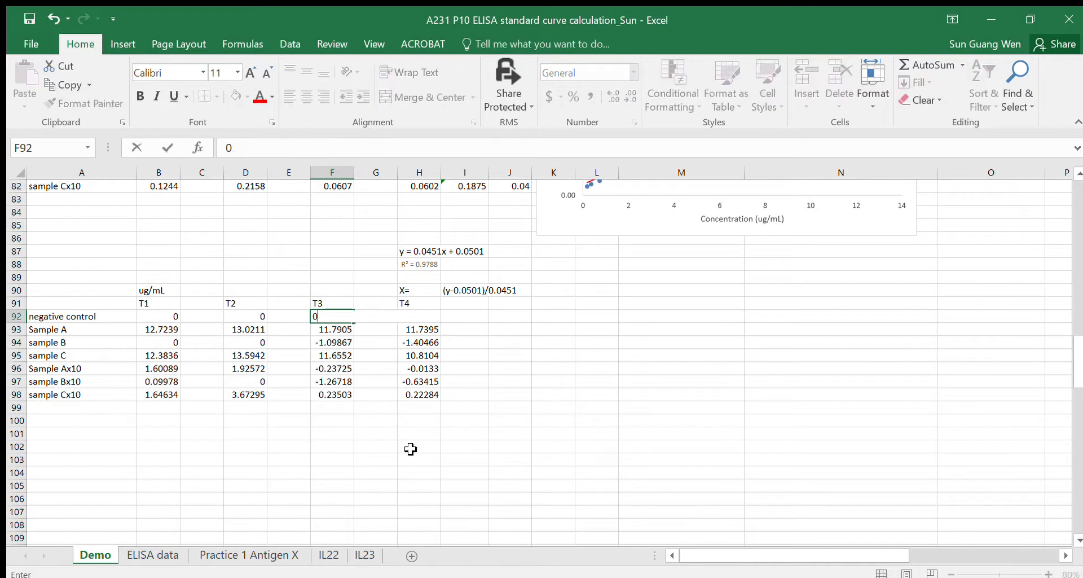
left_click(410, 449)
left_click(339, 342)
type("0")
left_click(375, 459)
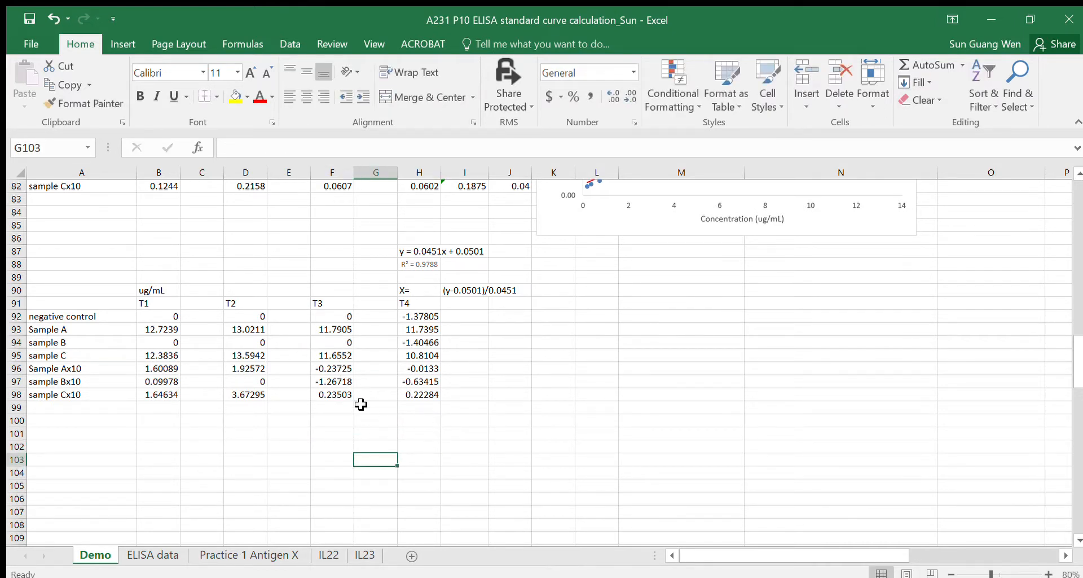
left_click(337, 369)
type("0")
left_click(377, 458)
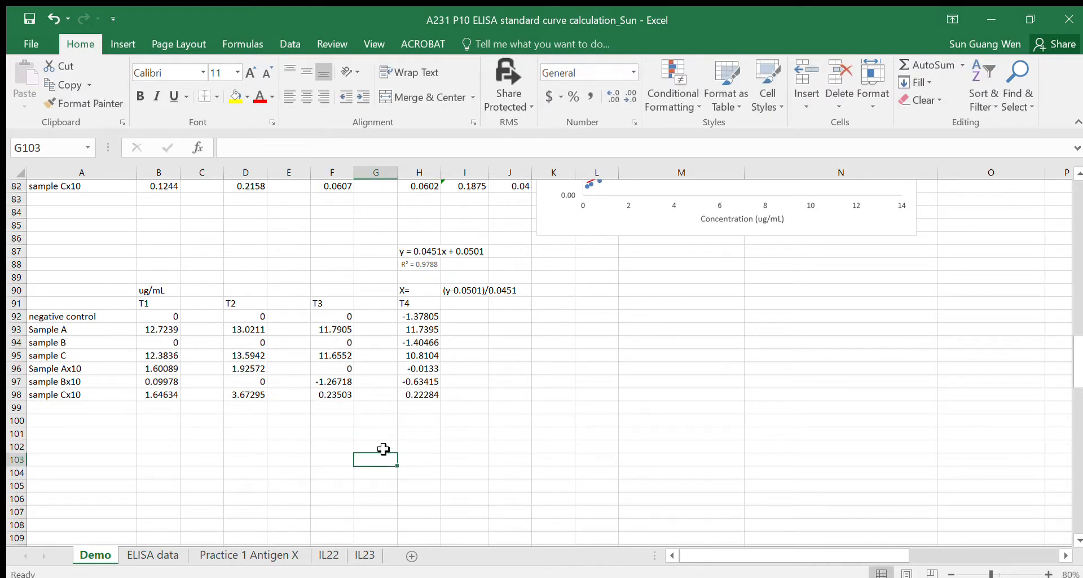
left_click(336, 382)
type("0")
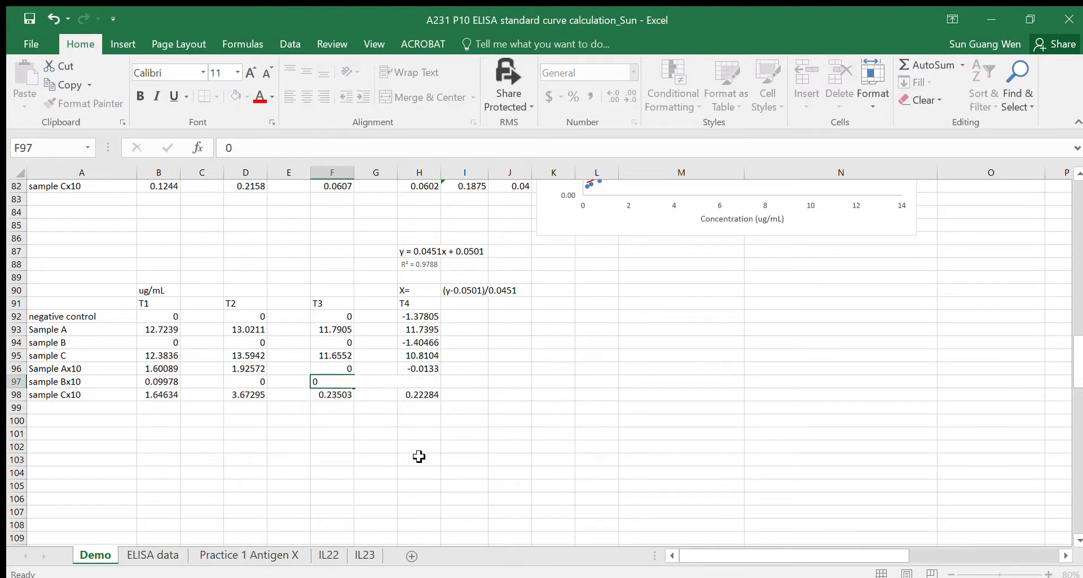
left_click(415, 458)
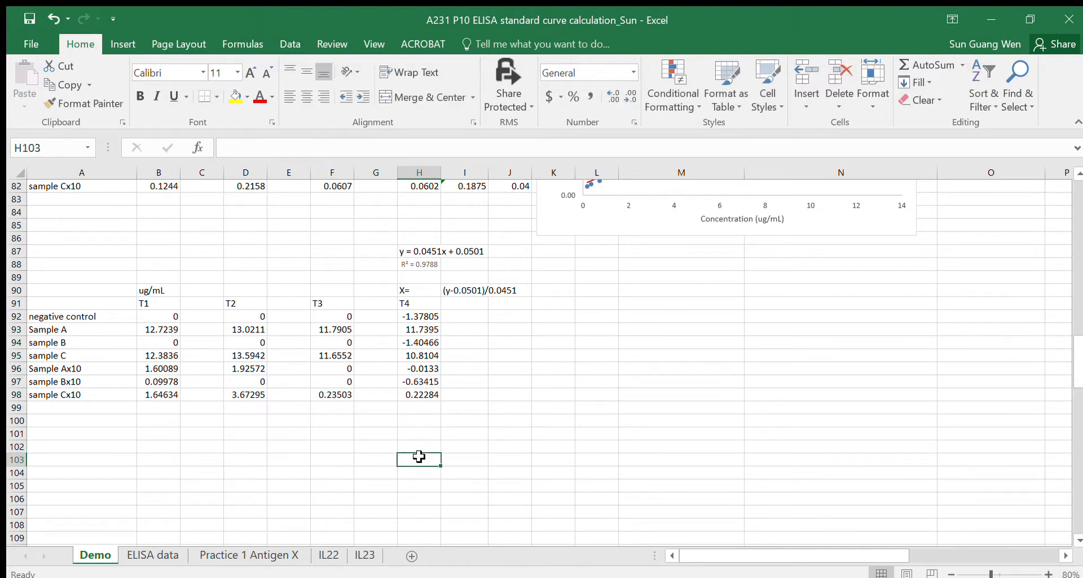
Step: Replace the negative T4 concentrations in H92, H94, H96 and H97 with 0
left_click(423, 317)
type("0")
left_click(431, 343)
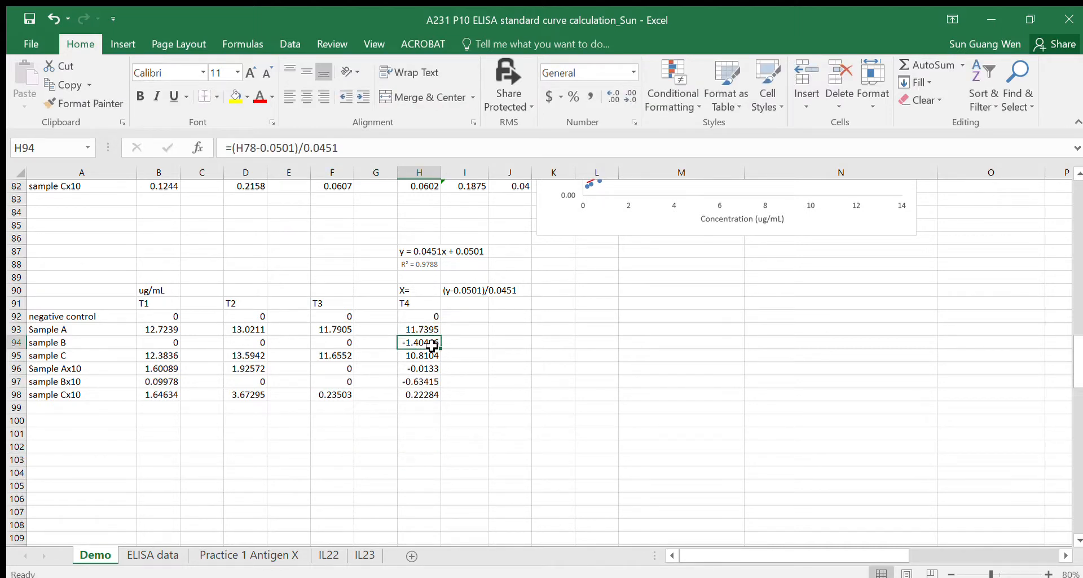
type("0")
left_click(422, 368)
type("0")
left_click(507, 407)
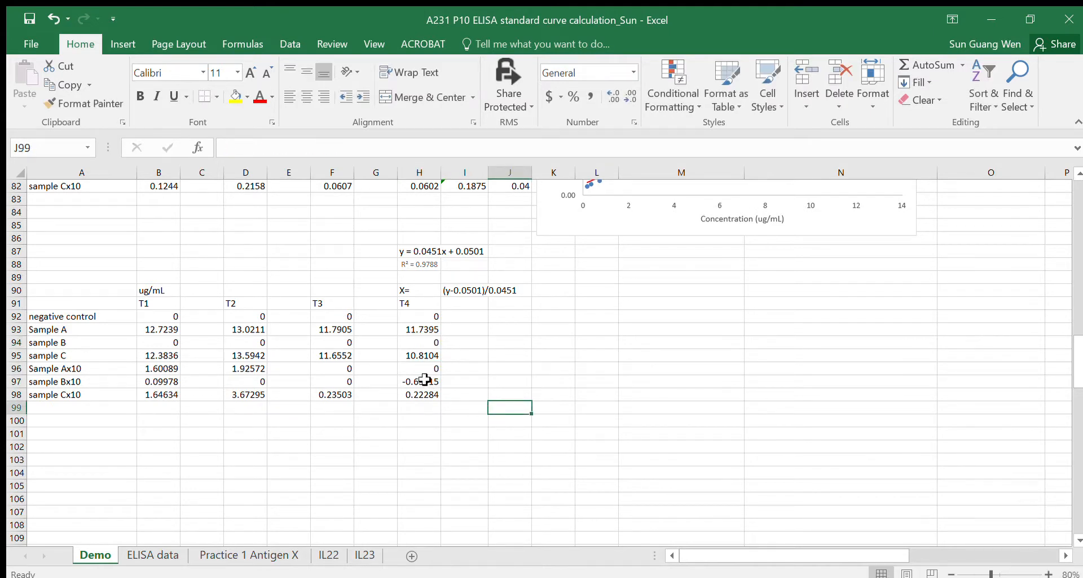
left_click(425, 381)
type("0")
left_click(474, 446)
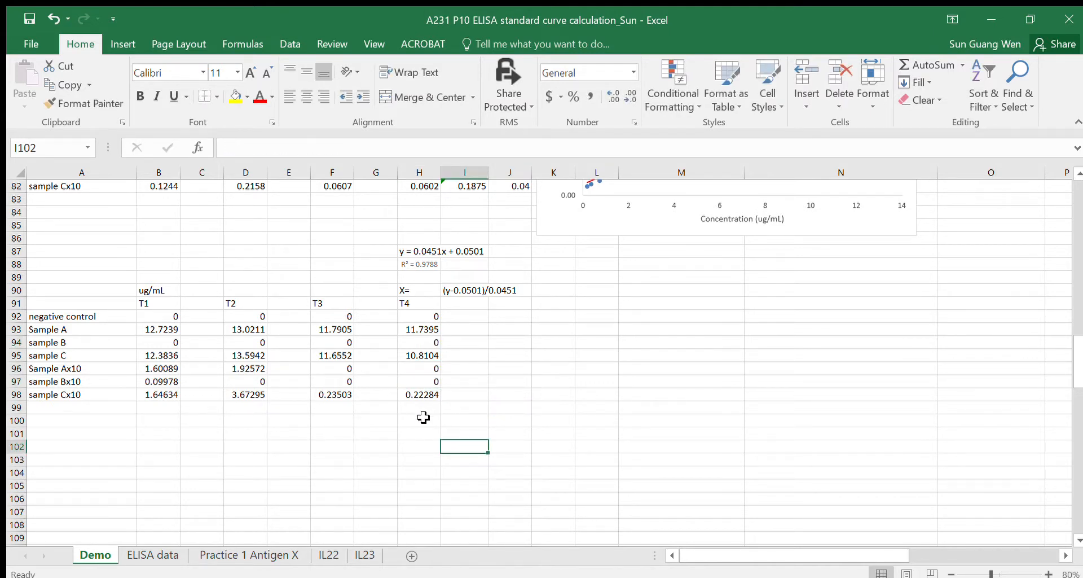
Step: Highlight the T3 and T4 concentrations of Sample Ax10 in F96:H96 with a yellow fill
left_click(330, 371)
scroll(419, 423, "up", 3)
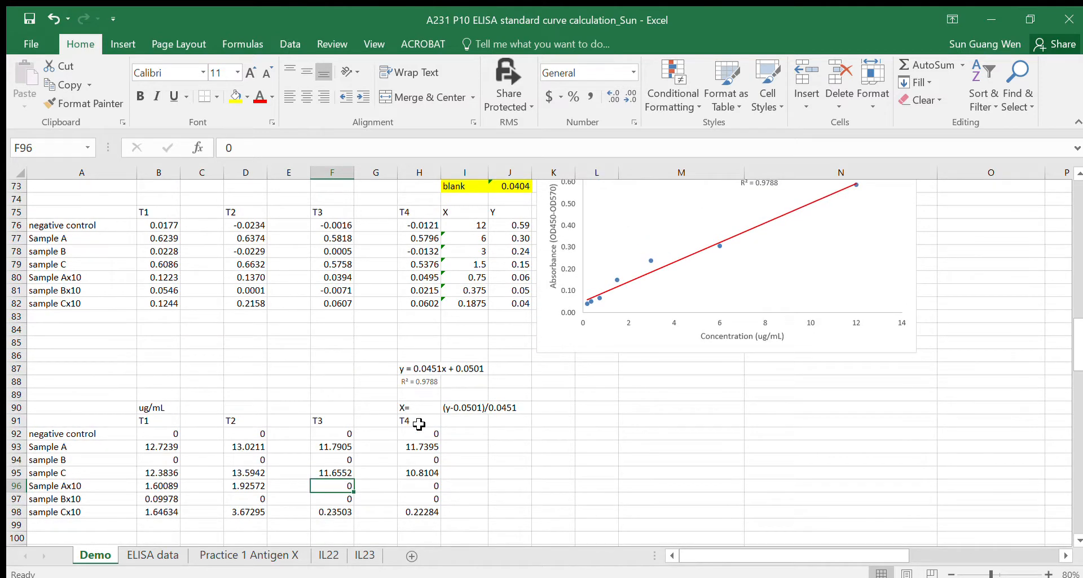
scroll(419, 423, "down", 2)
left_click(227, 497)
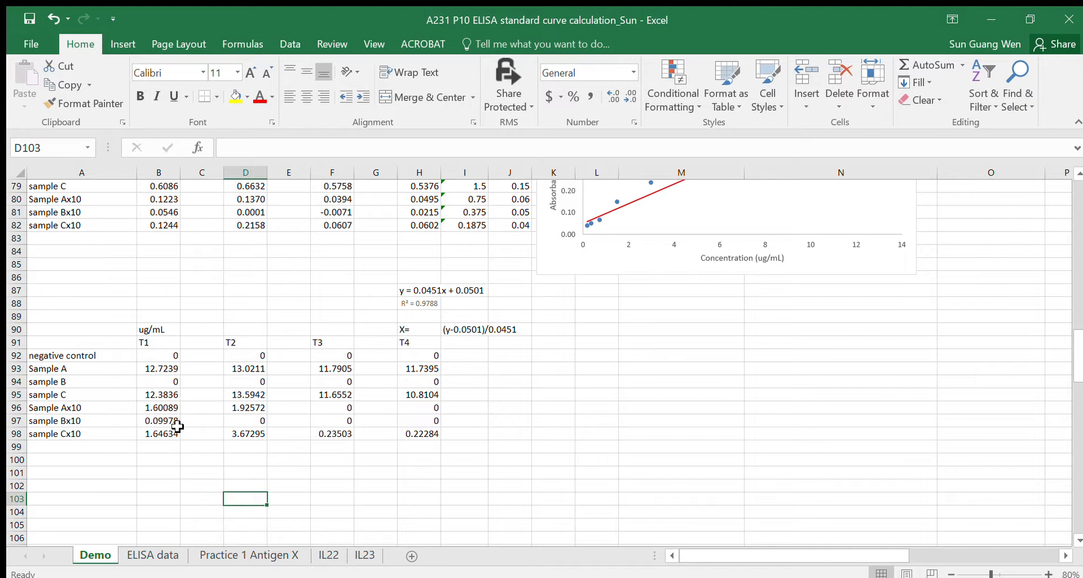
left_click_drag(317, 341, 411, 432)
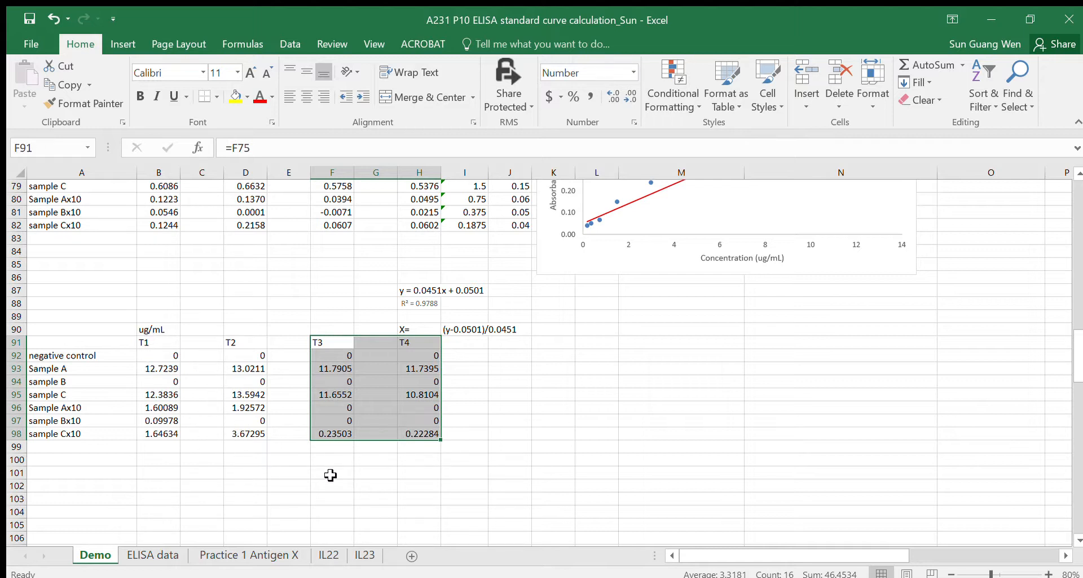
left_click_drag(327, 409, 424, 408)
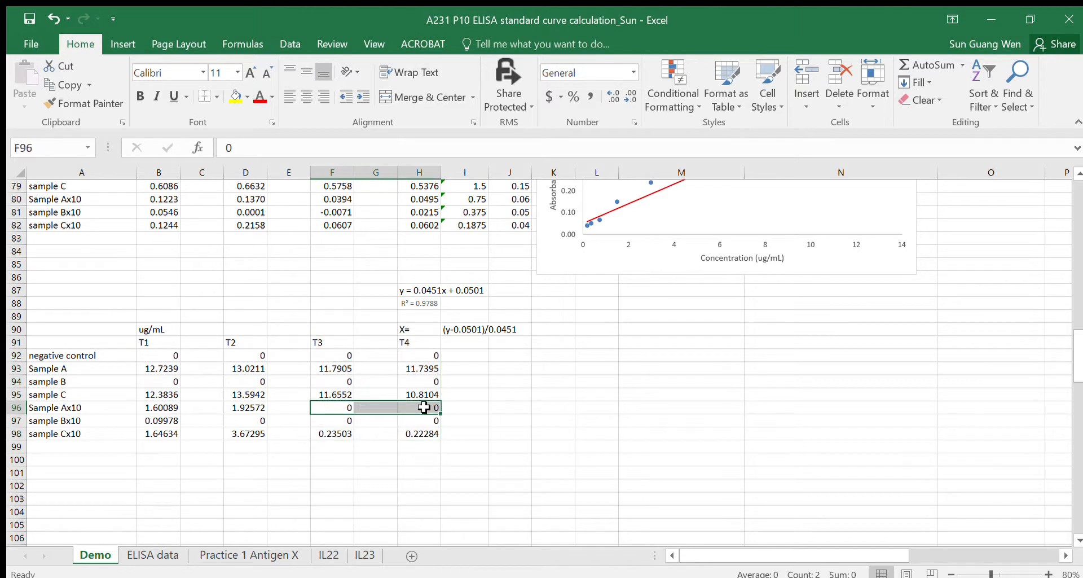
left_click(233, 96)
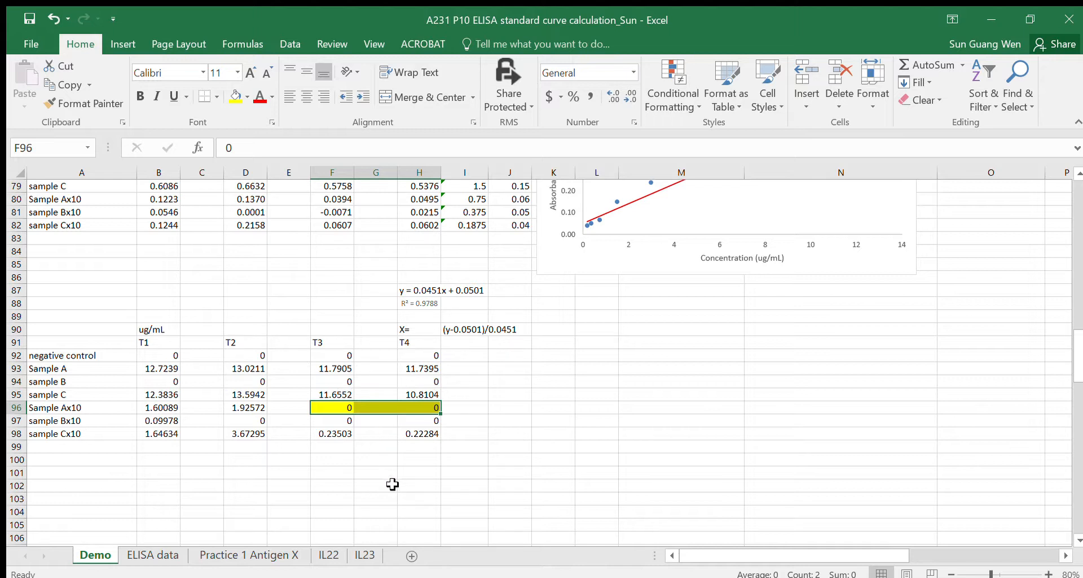
left_click(375, 472)
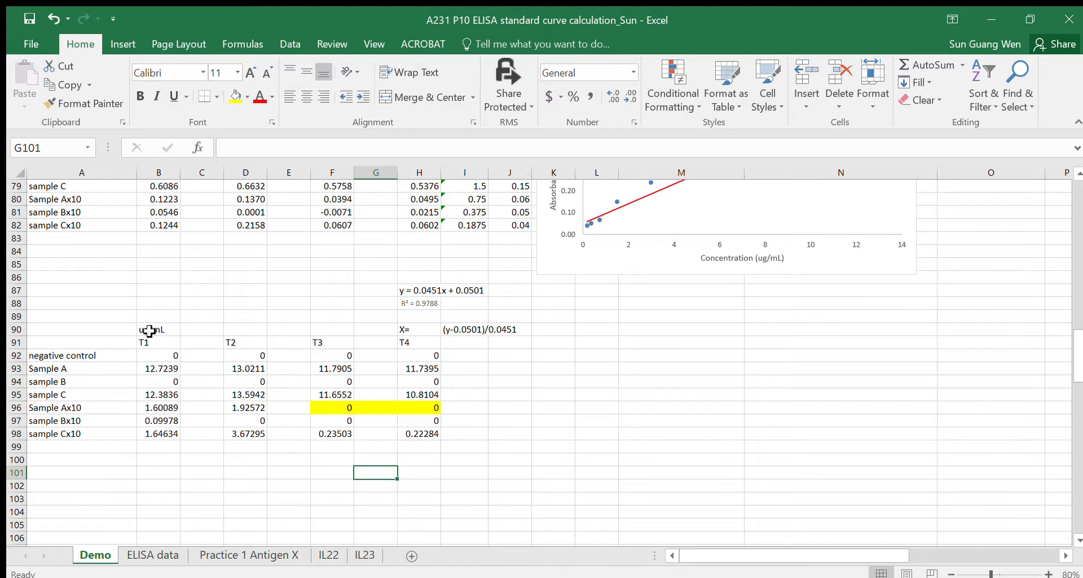
Step: Review the T1 concentrations of the negative control and samples A, B and C in B92:B95
scroll(157, 430, "down", 1)
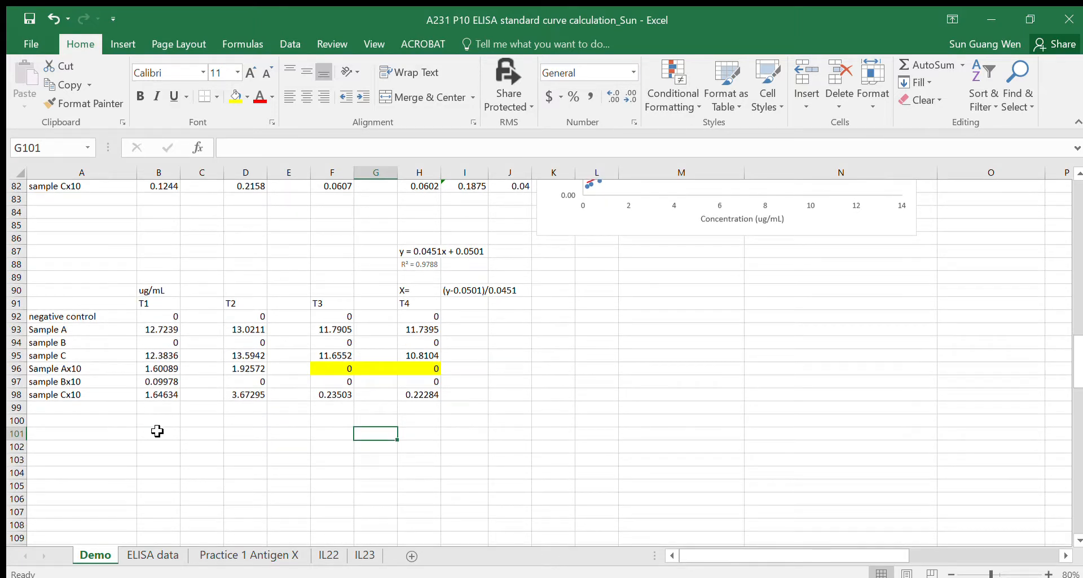
left_click(81, 317)
left_click(161, 317)
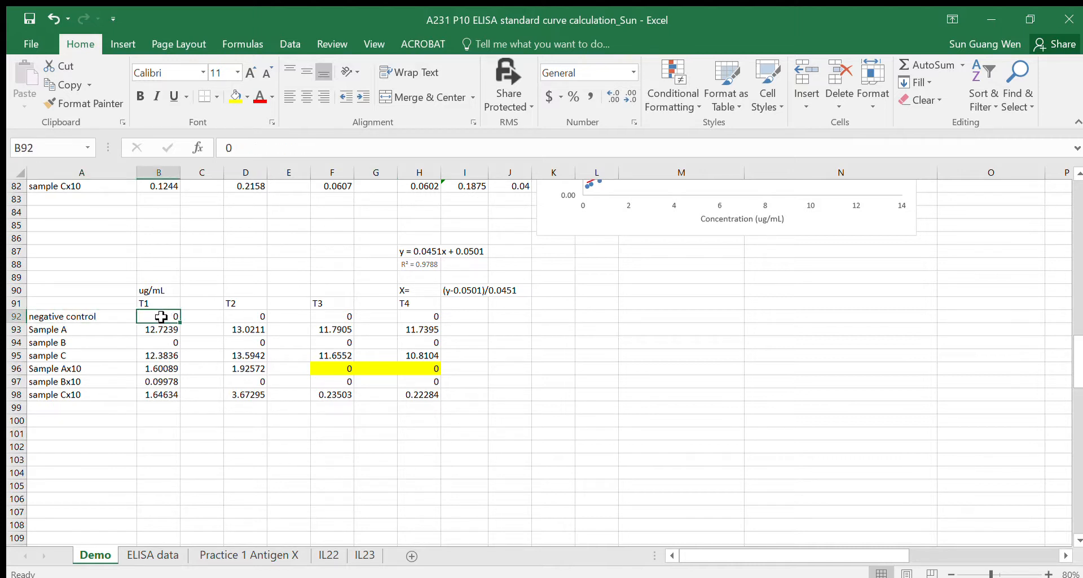
left_click(88, 333)
left_click(160, 331)
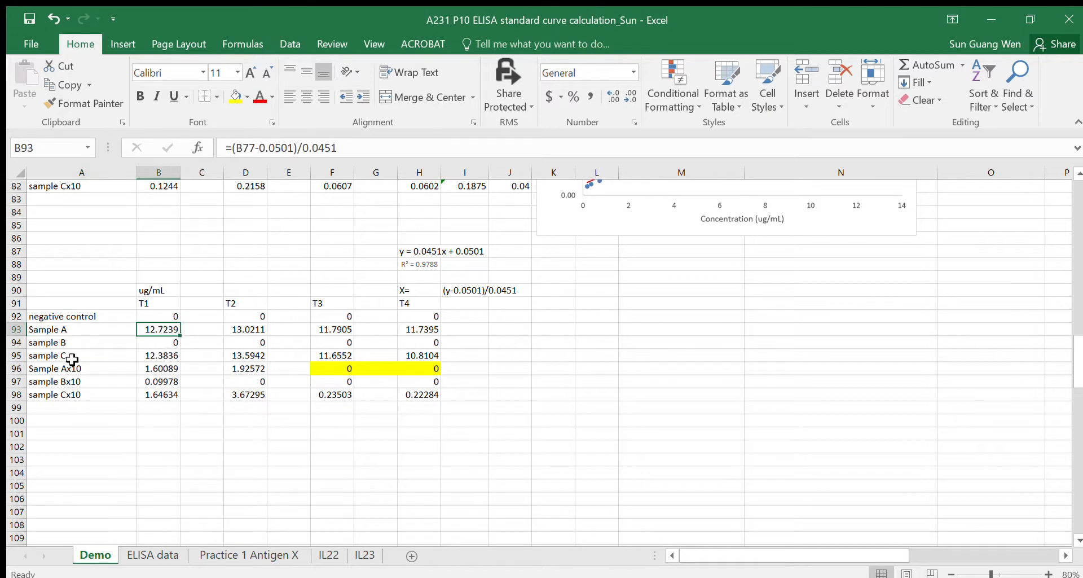
left_click(167, 342)
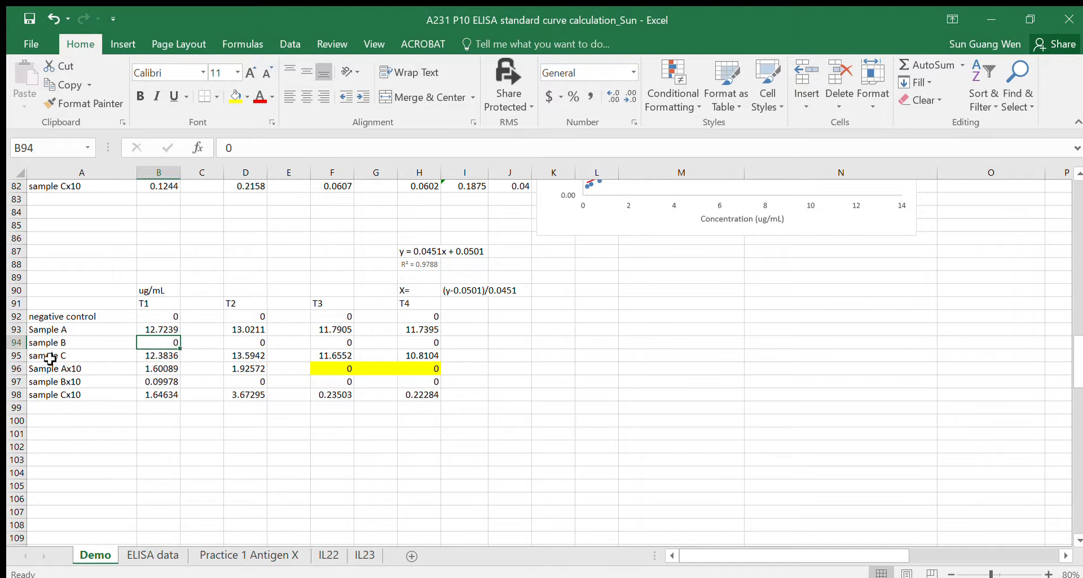
left_click(52, 356)
left_click(164, 355)
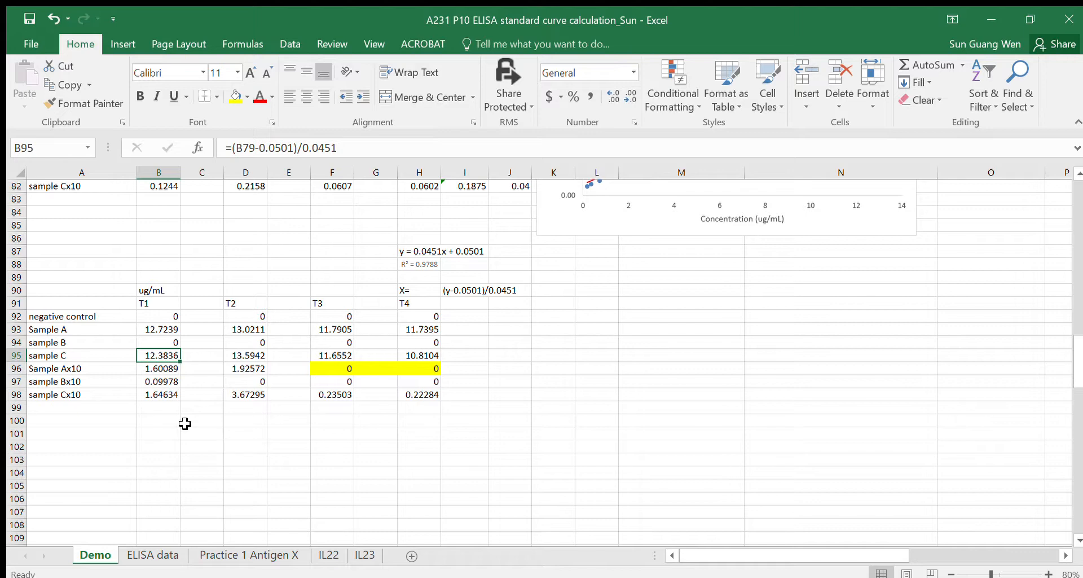
Step: Highlight the blank-corrected T1 absorbances of samples A, B and C in B77:B79 with a yellow fill
scroll(179, 433, "up", 1)
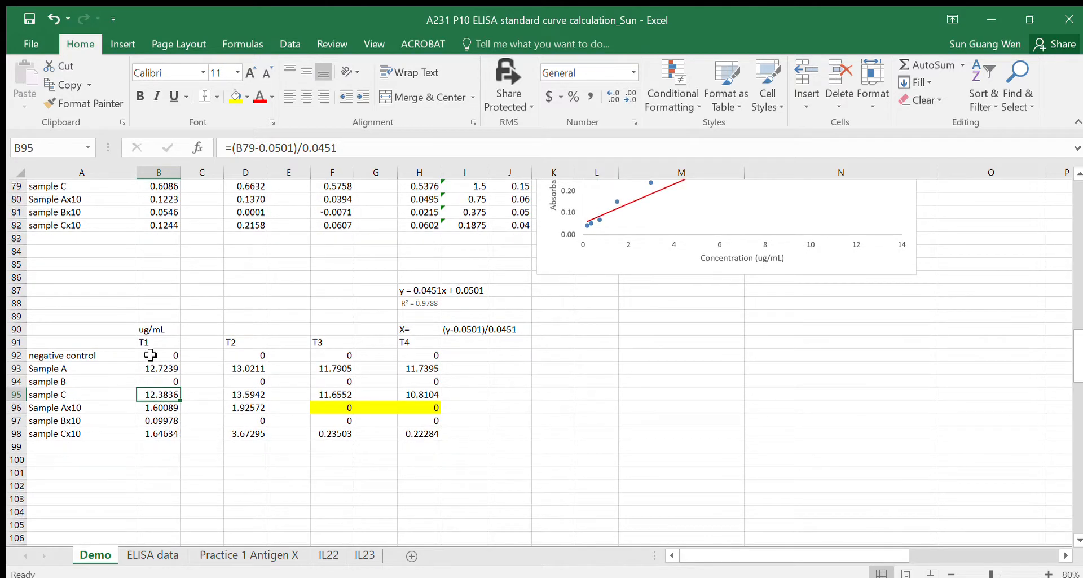
left_click_drag(150, 355, 154, 392)
scroll(203, 397, "up", 2)
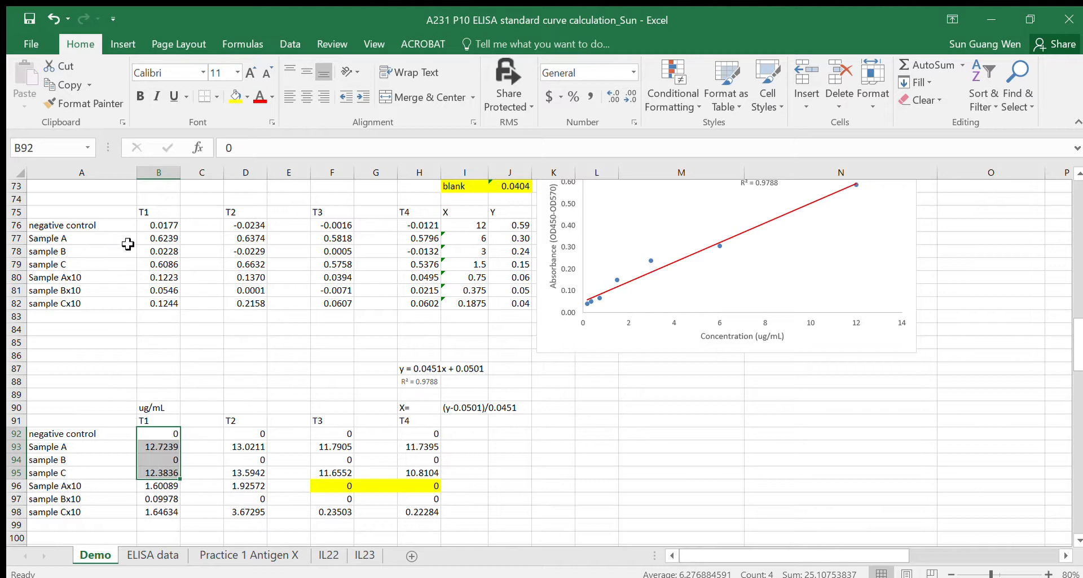
double_click(159, 238)
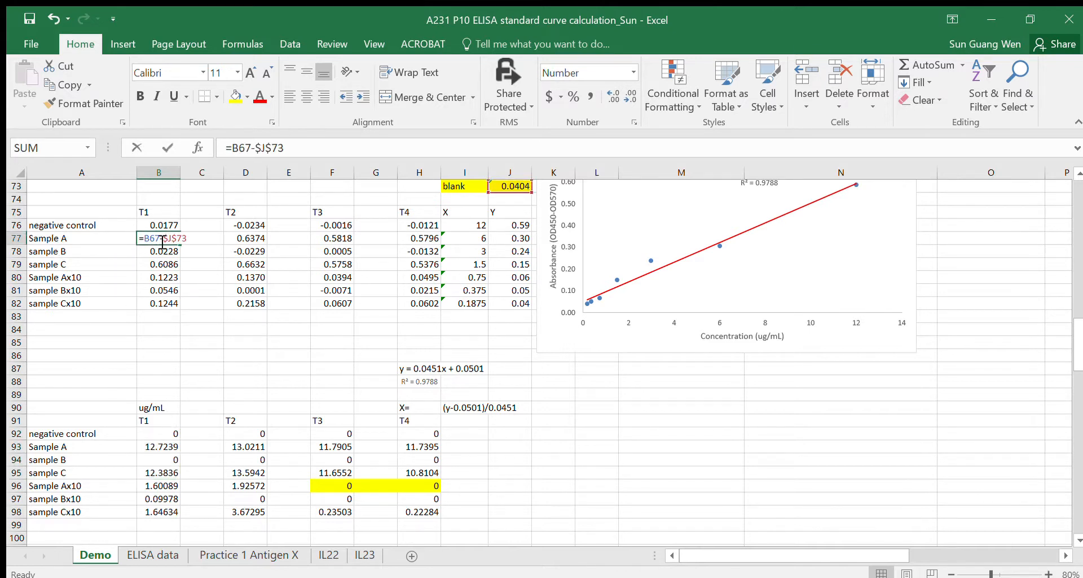
left_click(220, 265)
left_click_drag(155, 242, 166, 262)
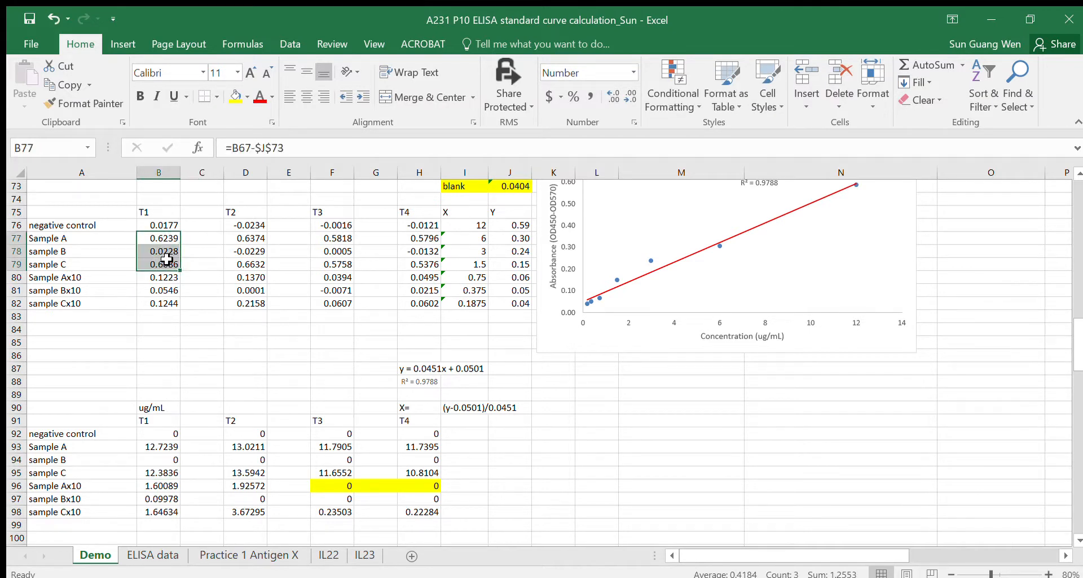
left_click(236, 96)
left_click(199, 265)
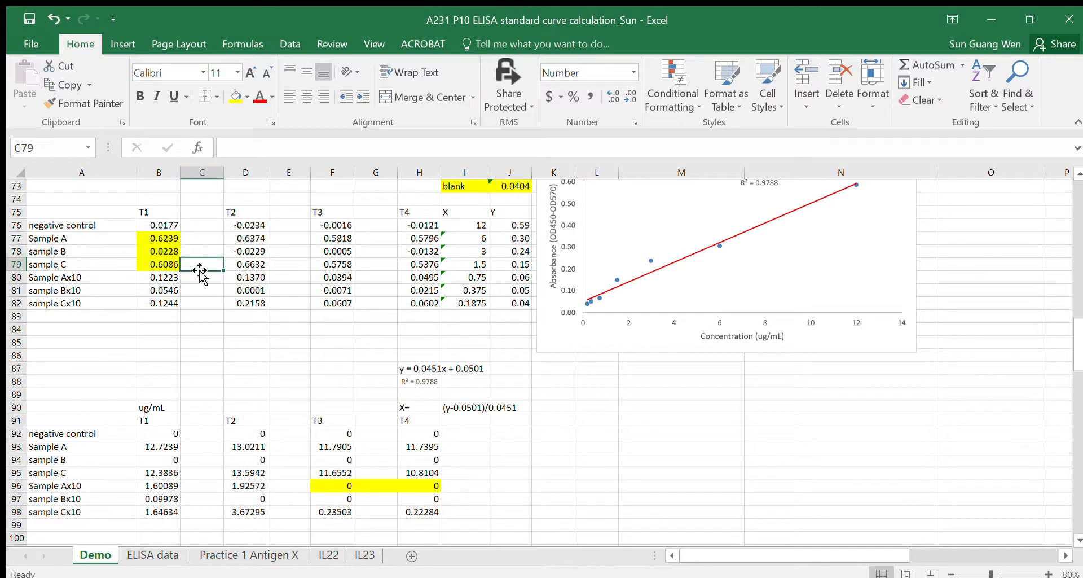
Step: Compare the highlighted T1 absorbances in B77:B79 with the highest standard's absorbance in J76 and the upper end of the standard curve
left_click(160, 238)
scroll(305, 369, "up", 1)
scroll(305, 368, "up", 2)
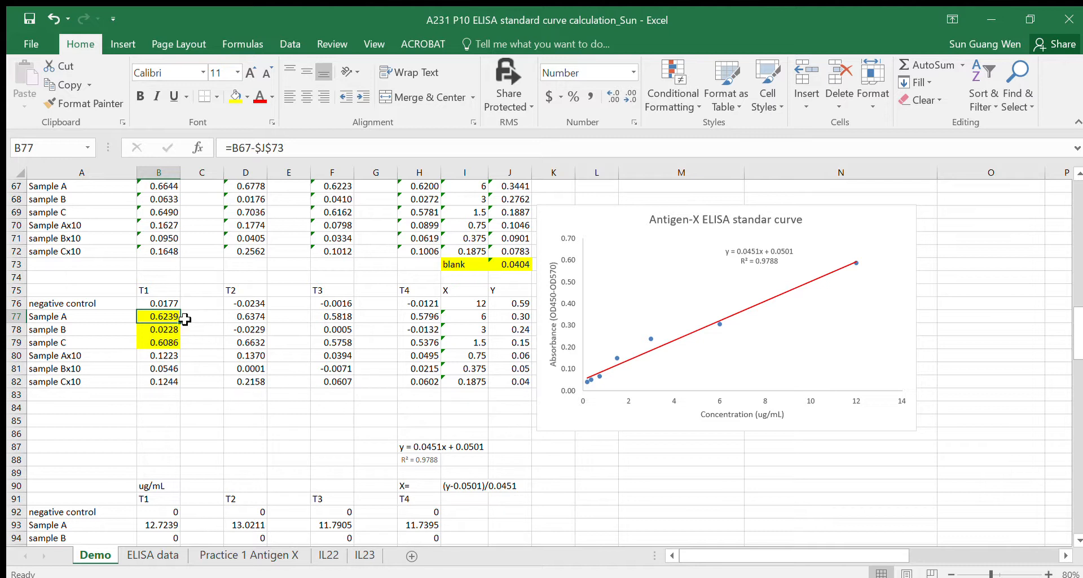
left_click(511, 302)
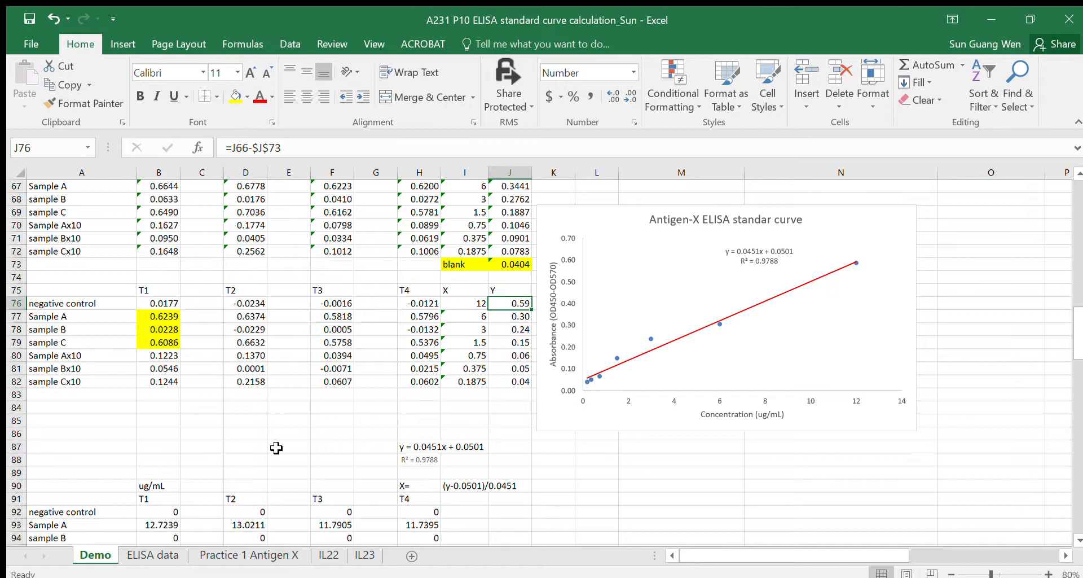
left_click(227, 434)
left_click_drag(159, 317, 164, 346)
left_click(162, 342)
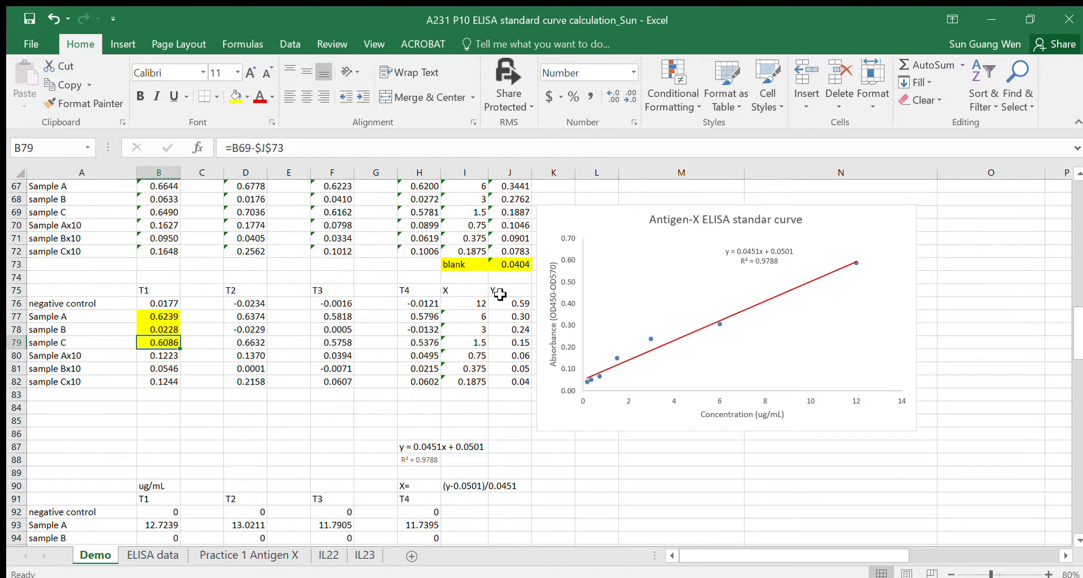
left_click(207, 394)
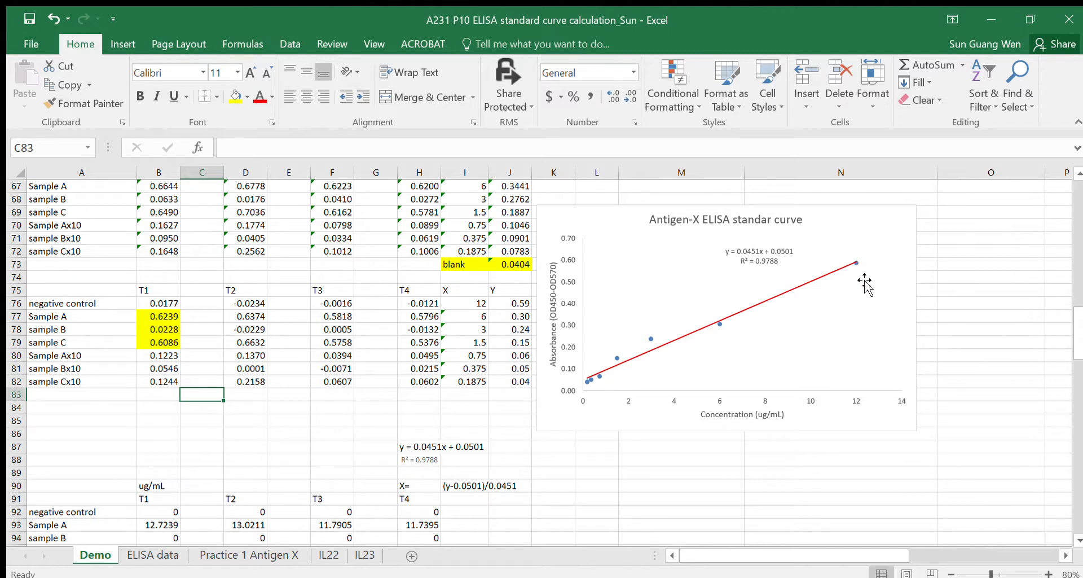
Step: Examine the T1 concentrations of samples A and C alongside the ten-fold diluted samples Ax10, Bx10 and Cx10
scroll(269, 462, "down", 3)
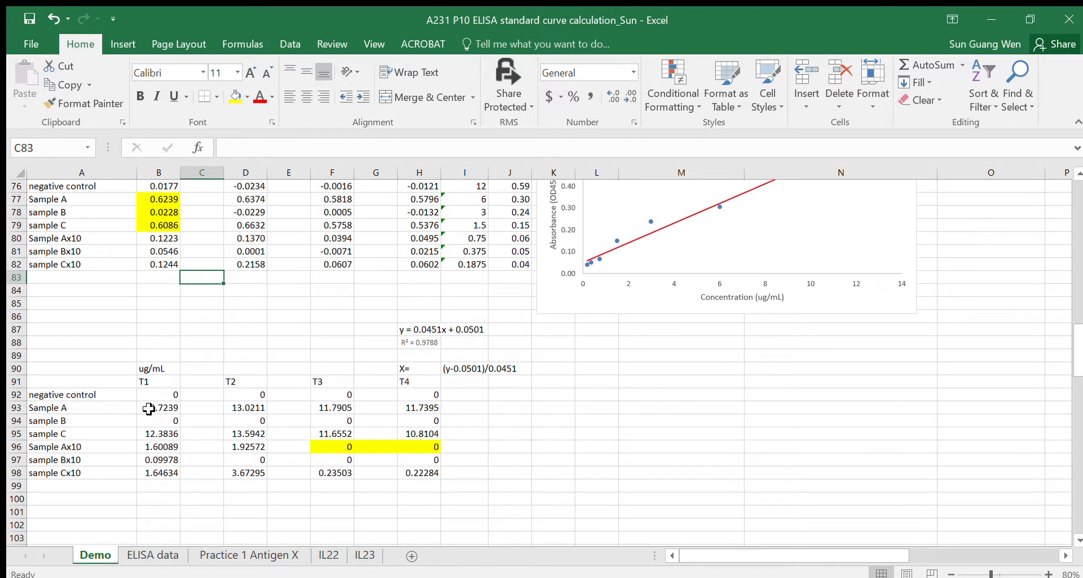
left_click(160, 408)
left_click(168, 433)
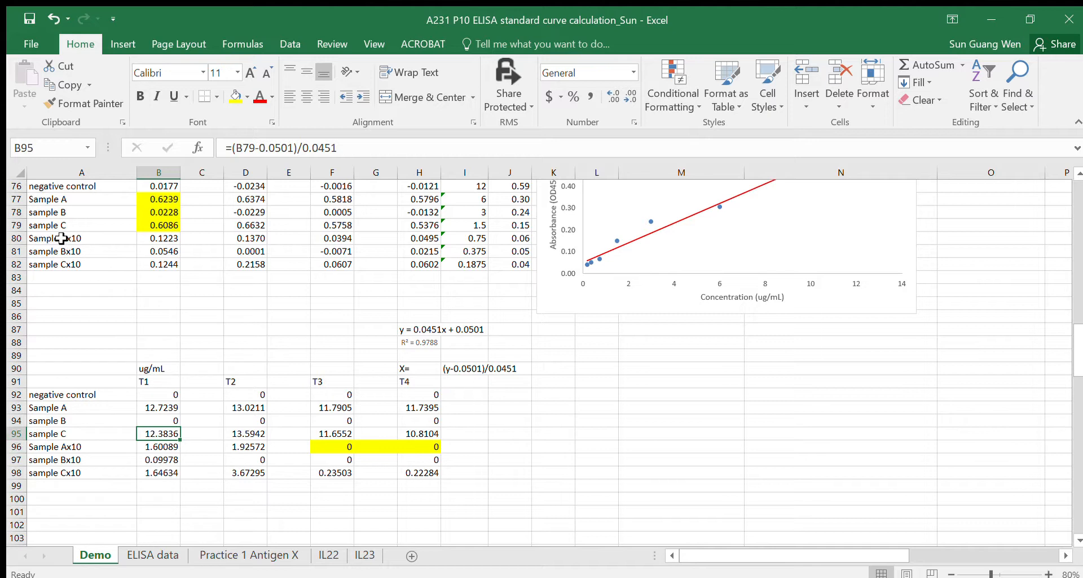
left_click(83, 239)
left_click(88, 251)
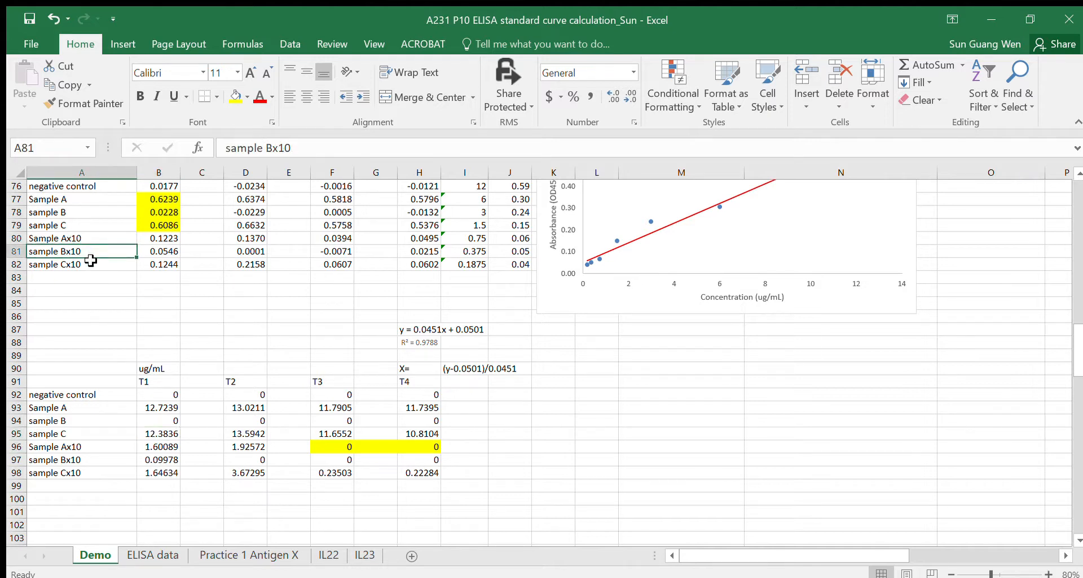
left_click(90, 264)
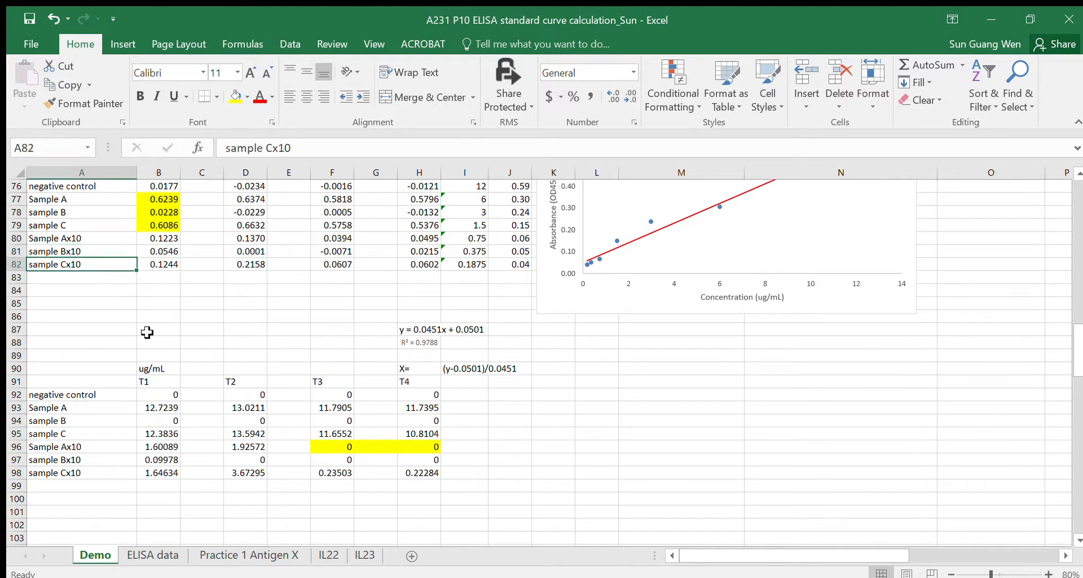
left_click(162, 446)
left_click(172, 497)
Step: Multiply the T1 concentrations of the diluted samples by 10 with =B96*10 in C96, filled down to C98
scroll(173, 496, "down", 1)
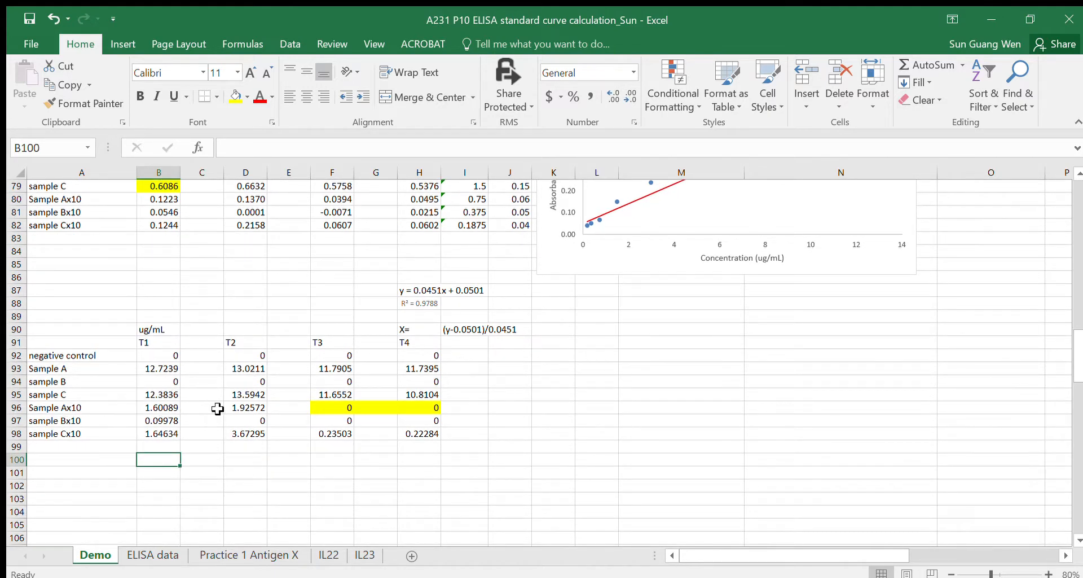
left_click(197, 409)
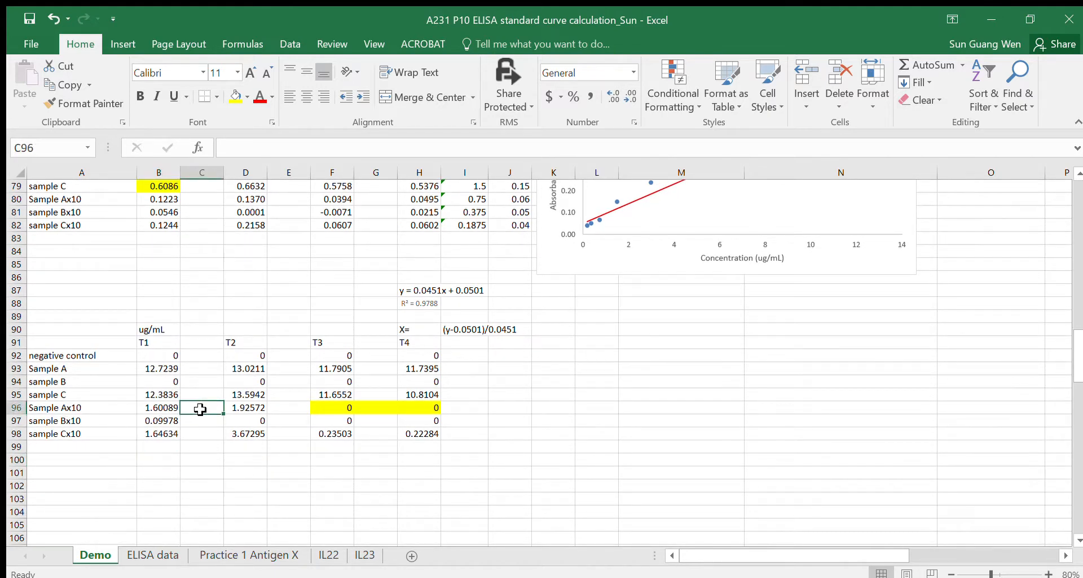
type("=")
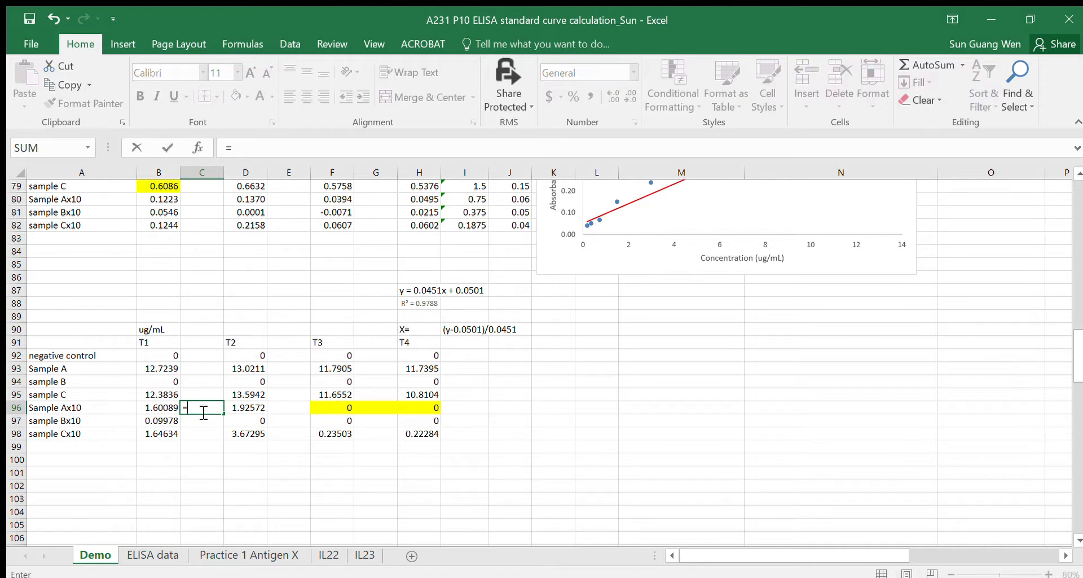
left_click(153, 409)
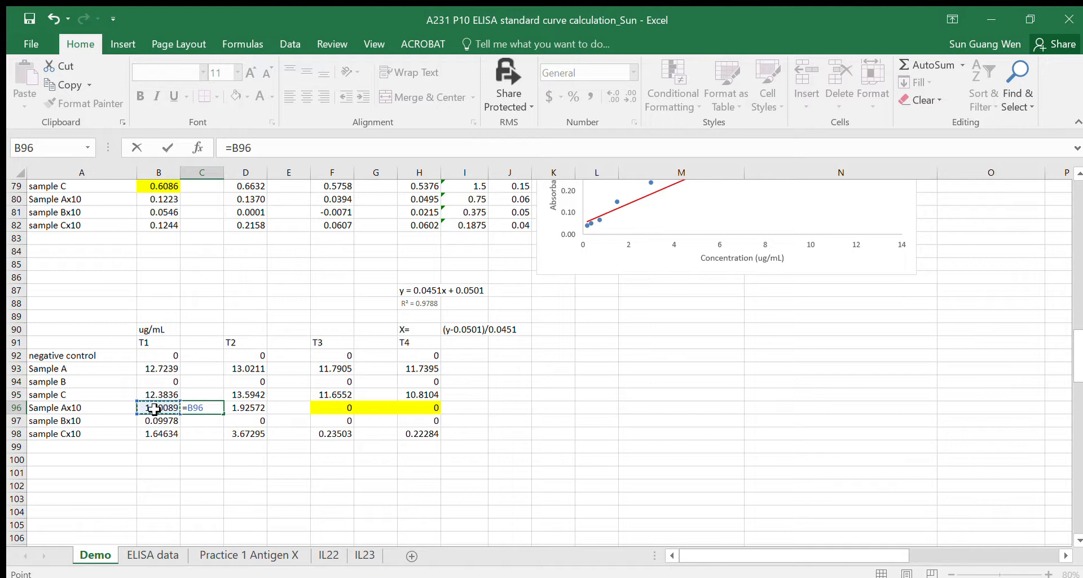
type("*10")
key("Return")
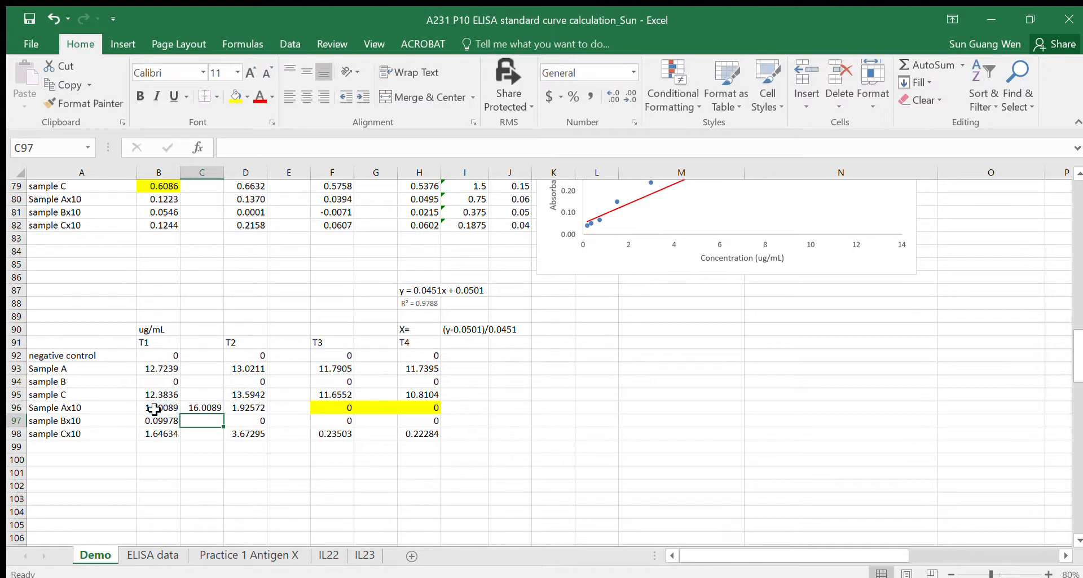
left_click(212, 407)
left_click_drag(224, 417, 224, 439)
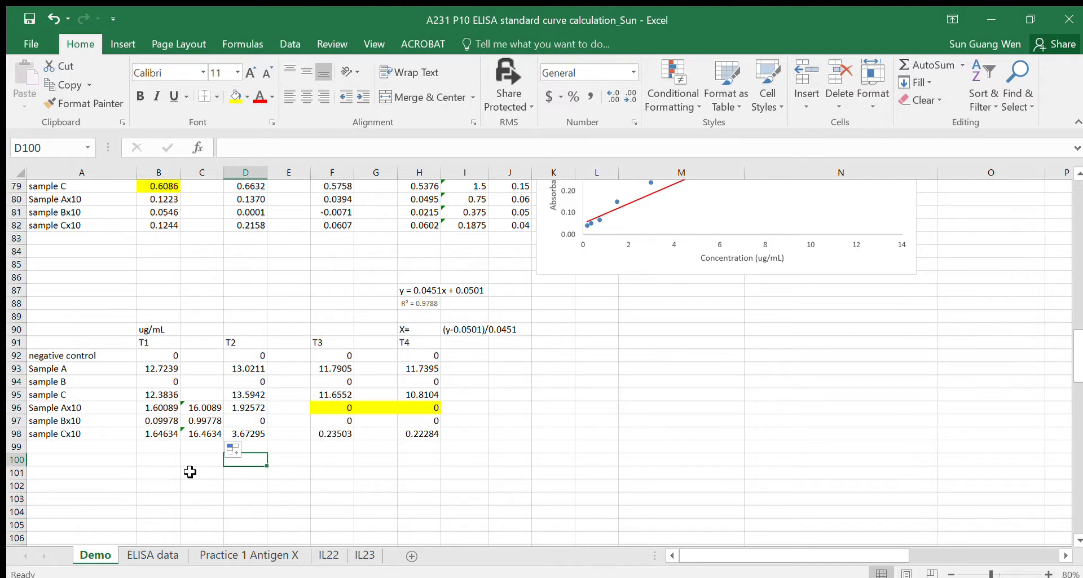
Step: Compare the dilution-corrected T1 concentrations in C96:C98 with the undiluted ones in B93:B95 and the range of the standard curve
left_click(197, 410)
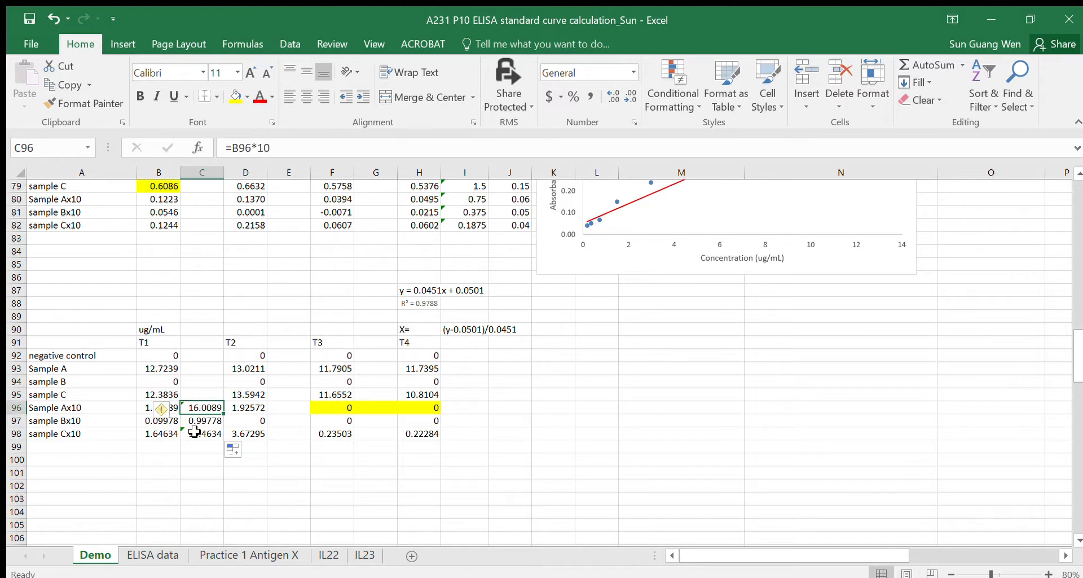
left_click(201, 457)
left_click(200, 432)
left_click(198, 406)
left_click(75, 367)
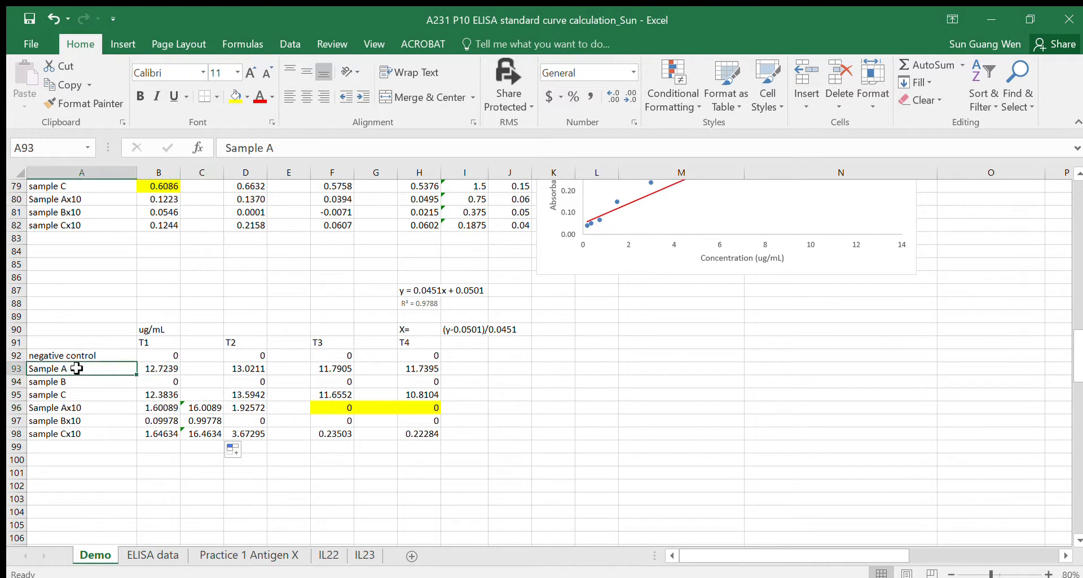
left_click(162, 368)
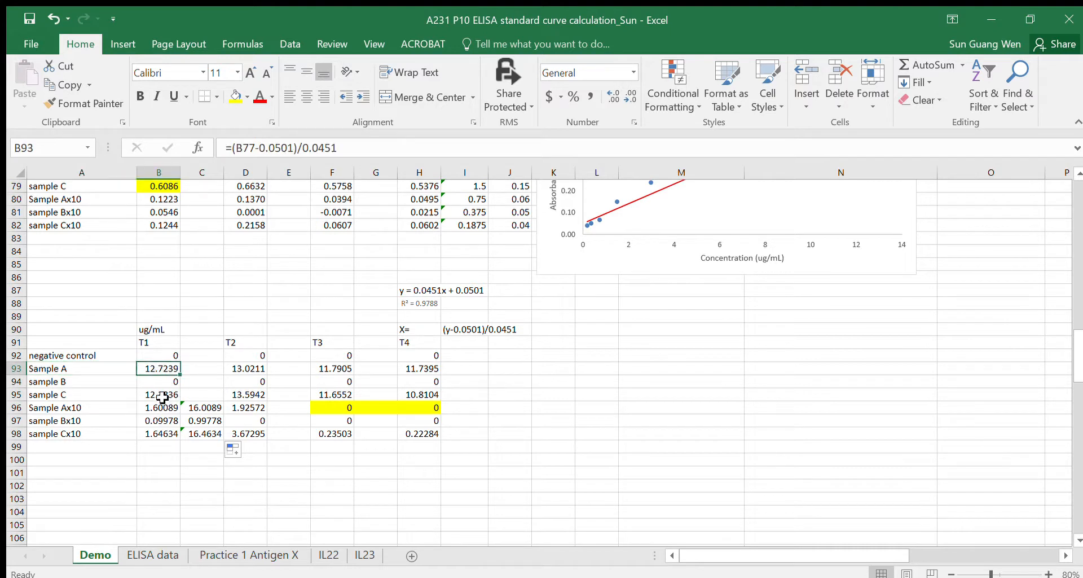
left_click_drag(206, 407, 203, 432)
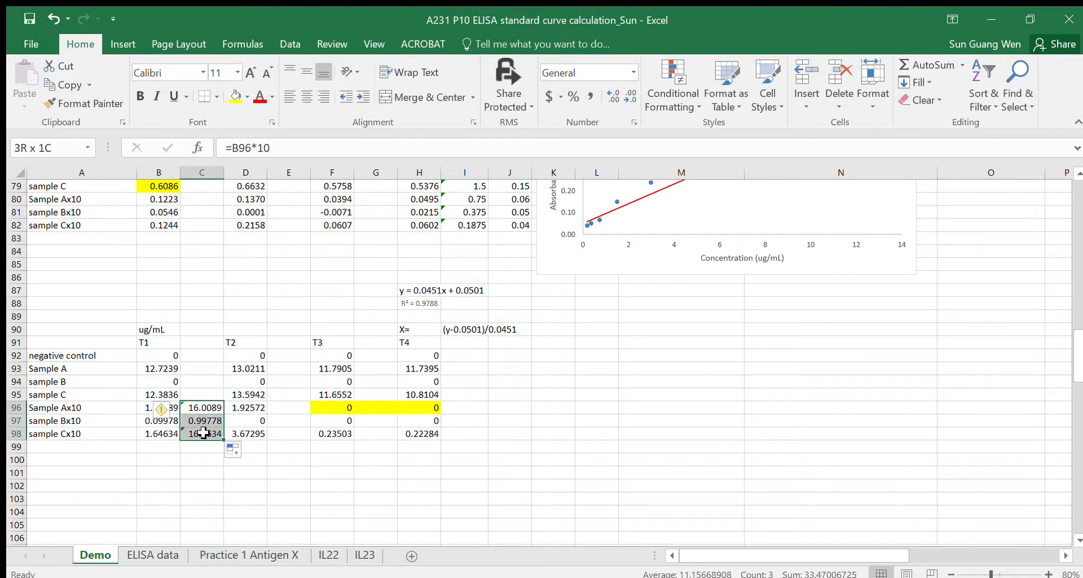
left_click(201, 377)
left_click_drag(146, 369, 158, 395)
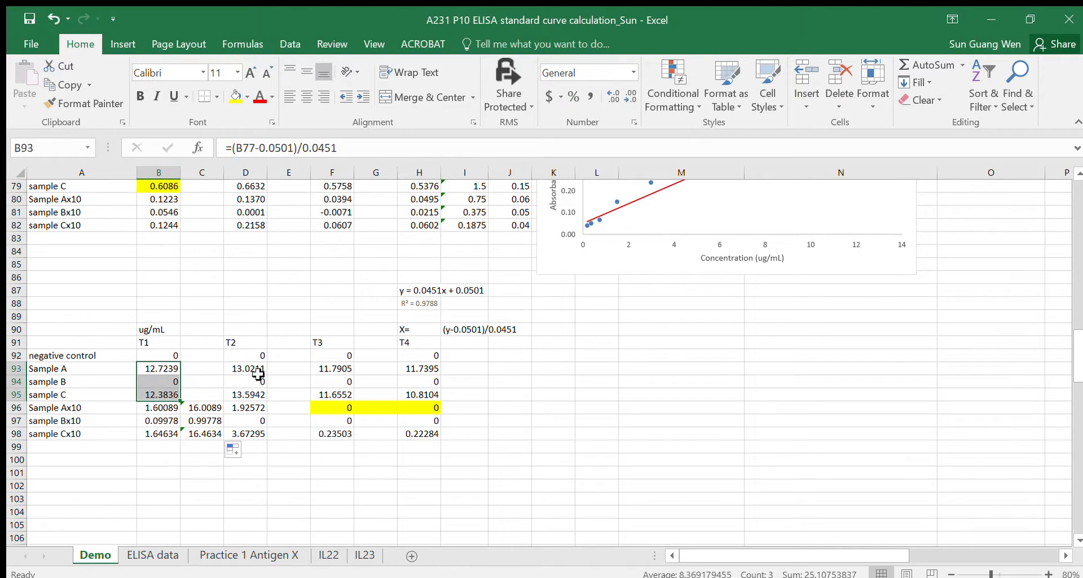
scroll(812, 358, "up", 3)
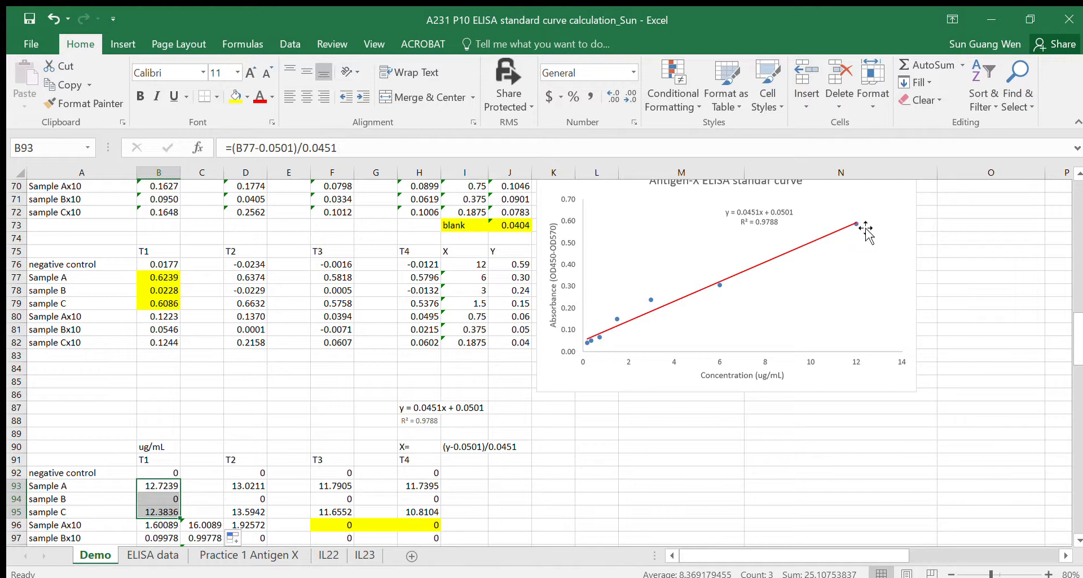
left_click(289, 433)
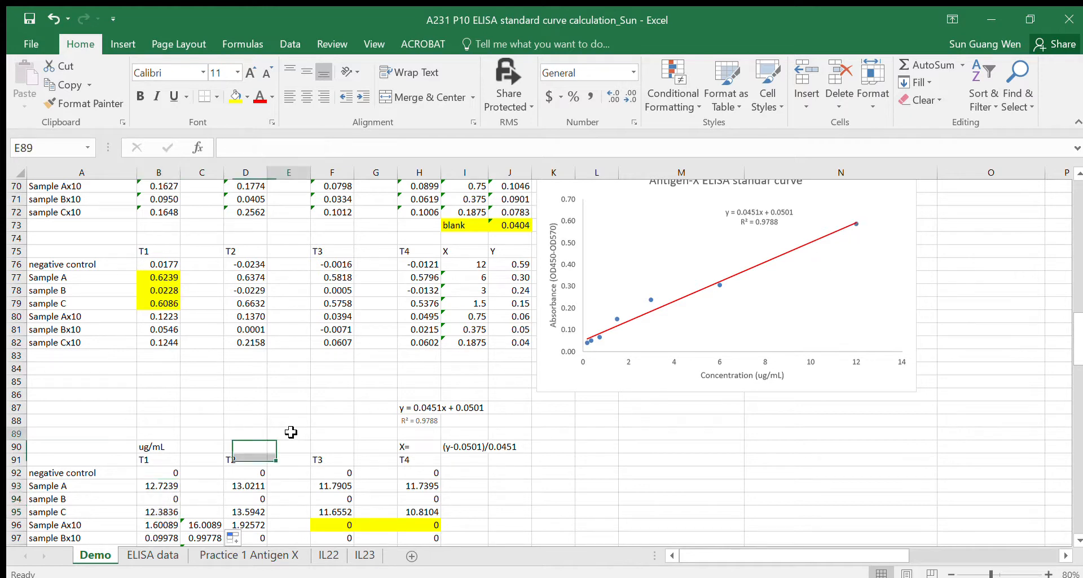
scroll(202, 498, "down", 3)
left_click(202, 497)
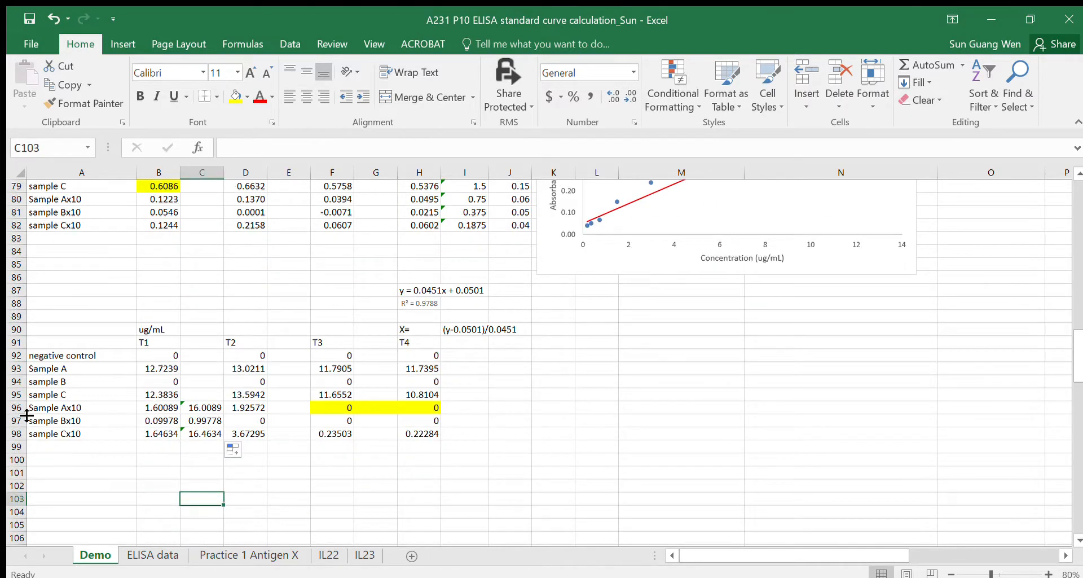
left_click_drag(195, 410, 201, 433)
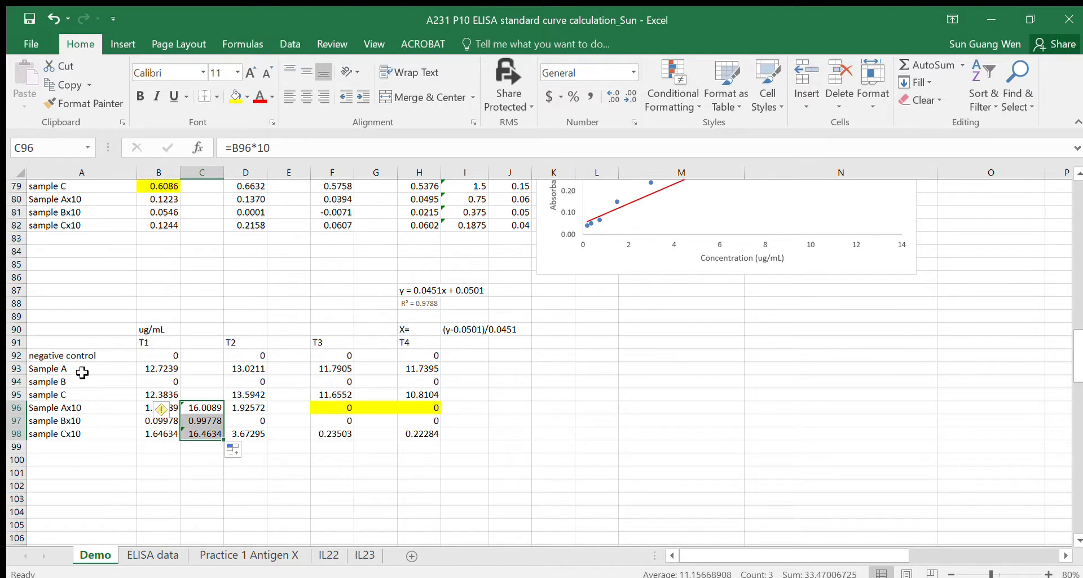
Step: Label the summary rows in B101:B103 as samples A, B and C by linking B101 with =A93 and filling down
left_click(157, 473)
type("=")
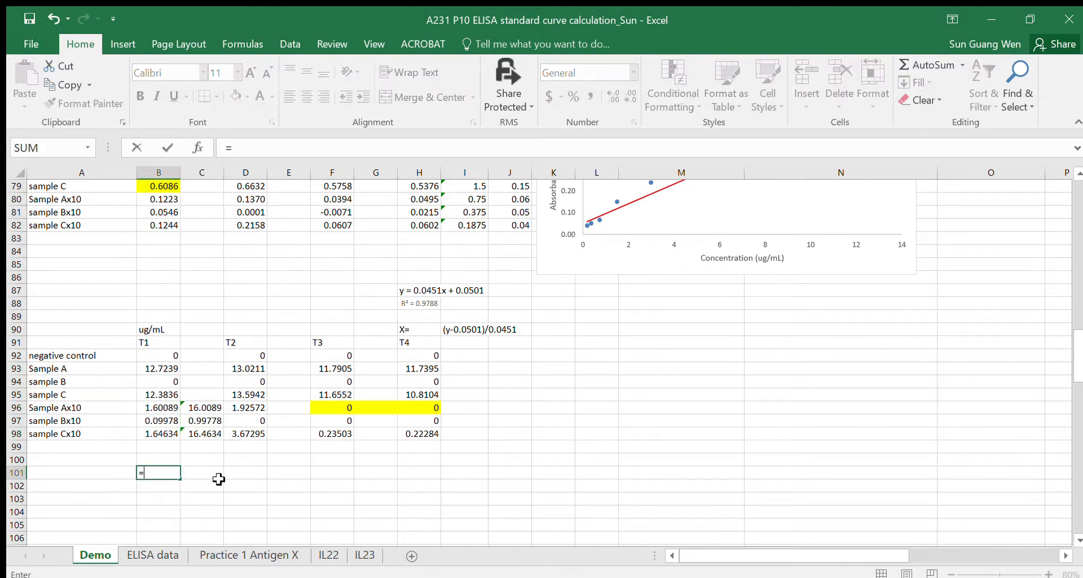
left_click(74, 370)
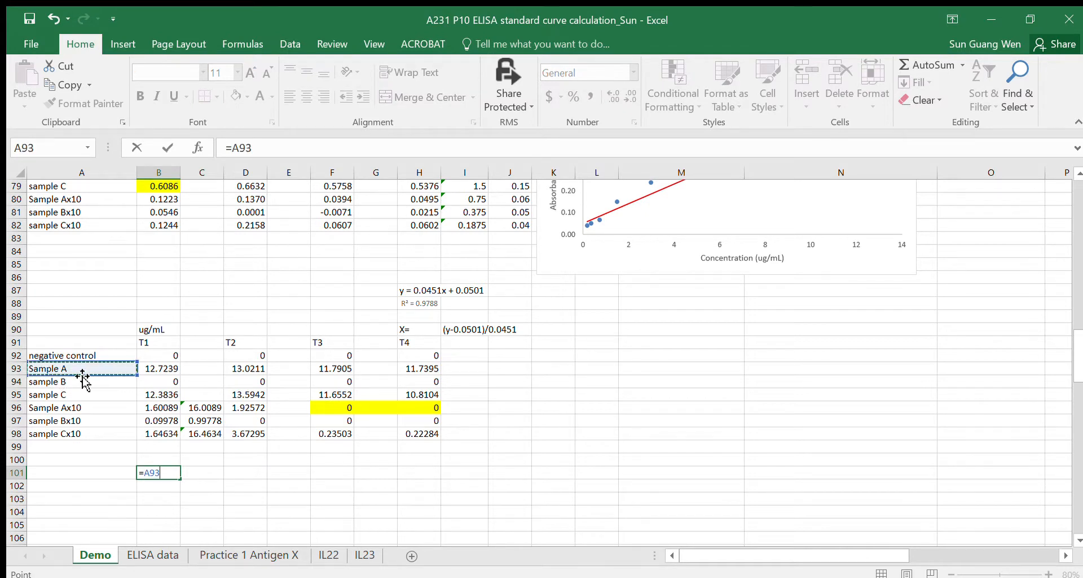
key("Return")
left_click(169, 473)
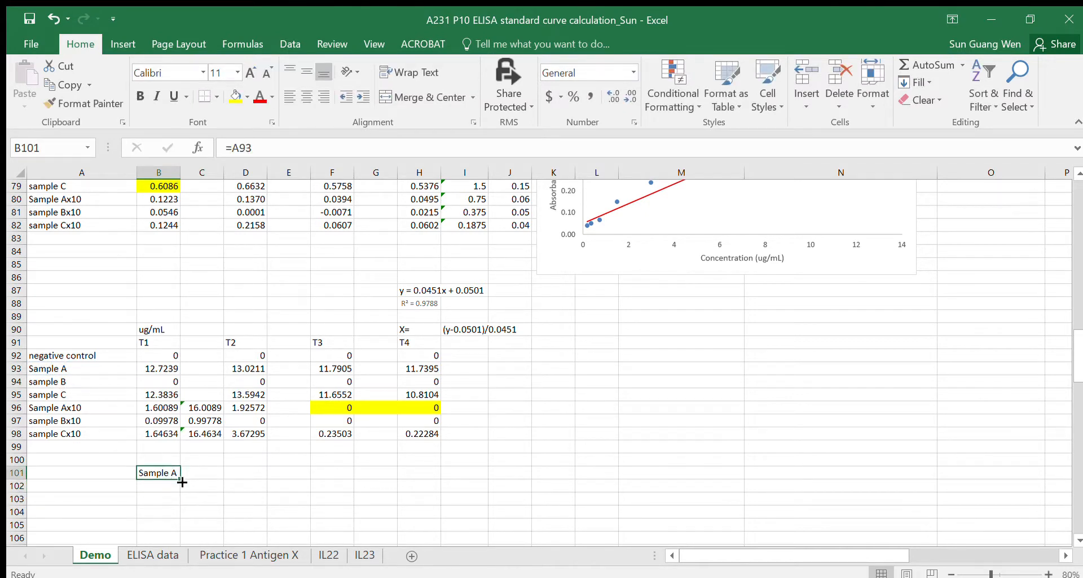
left_click_drag(179, 478, 180, 504)
Step: Link the dilution-corrected T1 concentrations into the summary with =C96 in C101, filled down to C103
left_click(209, 483)
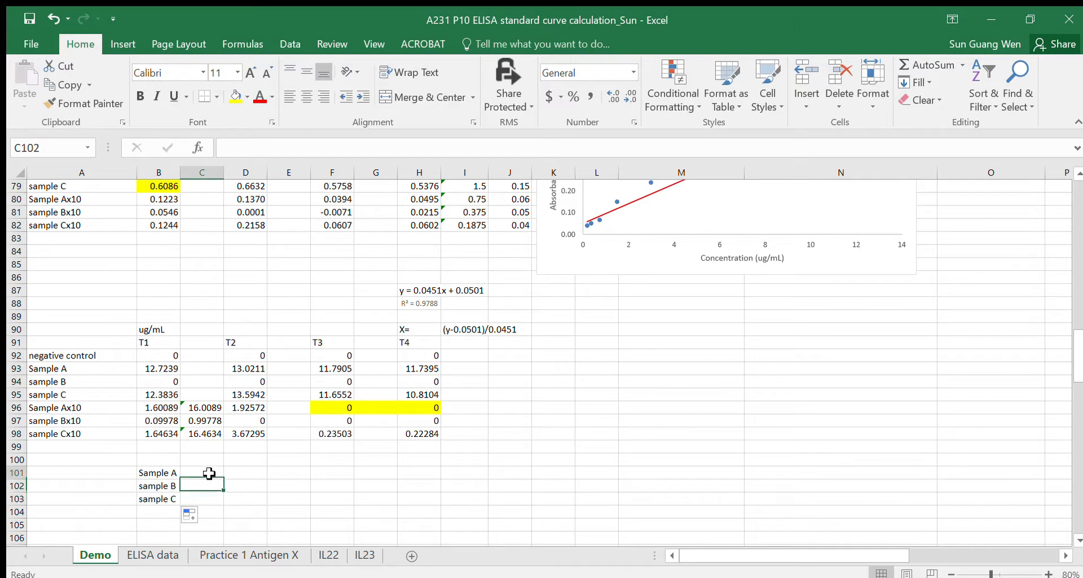
left_click(209, 472)
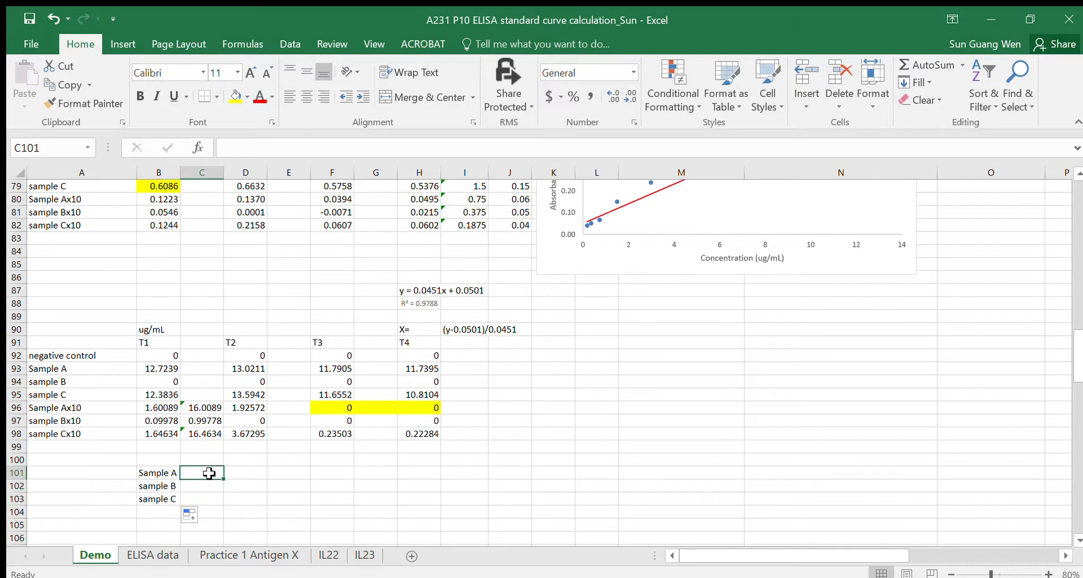
type("=")
left_click(210, 408)
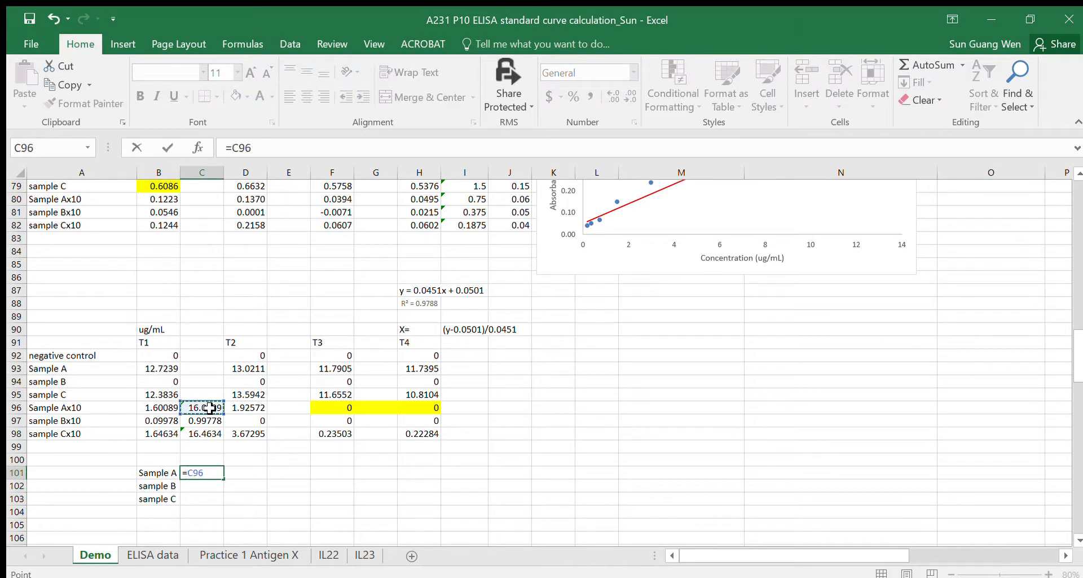
key("Return")
left_click(206, 473)
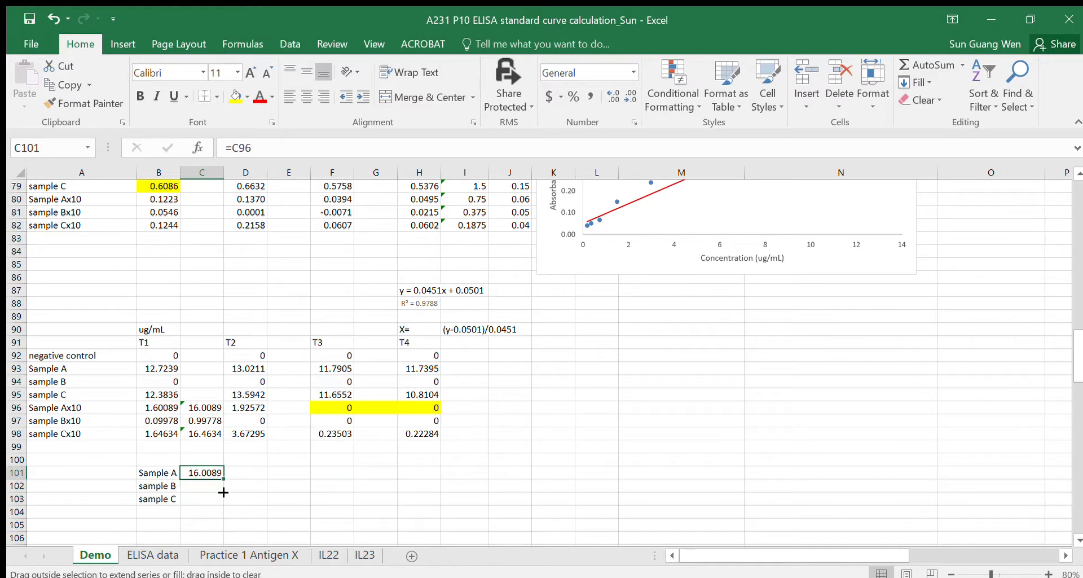
left_click_drag(224, 493, 211, 496)
Step: Format the summary concentrations in C101:C103 to one decimal place
left_click(249, 499)
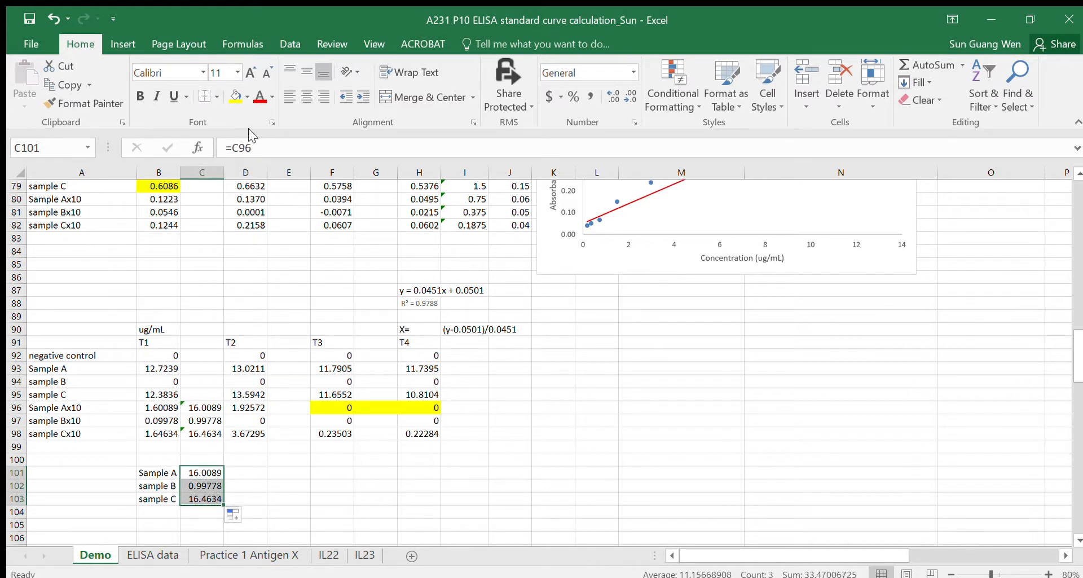
left_click(630, 97)
left_click(630, 97)
left_click(630, 97)
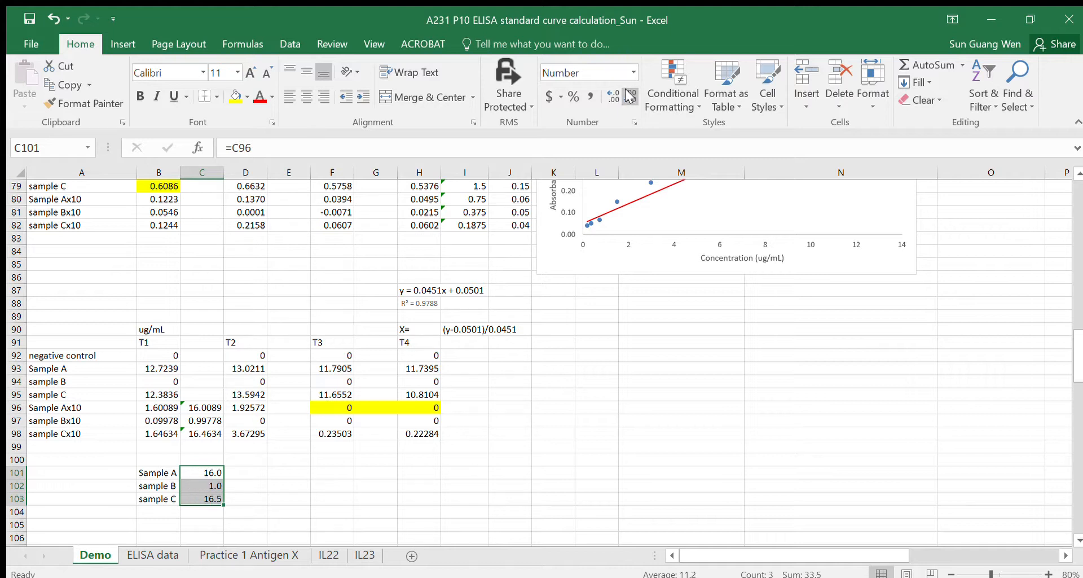
left_click(305, 493)
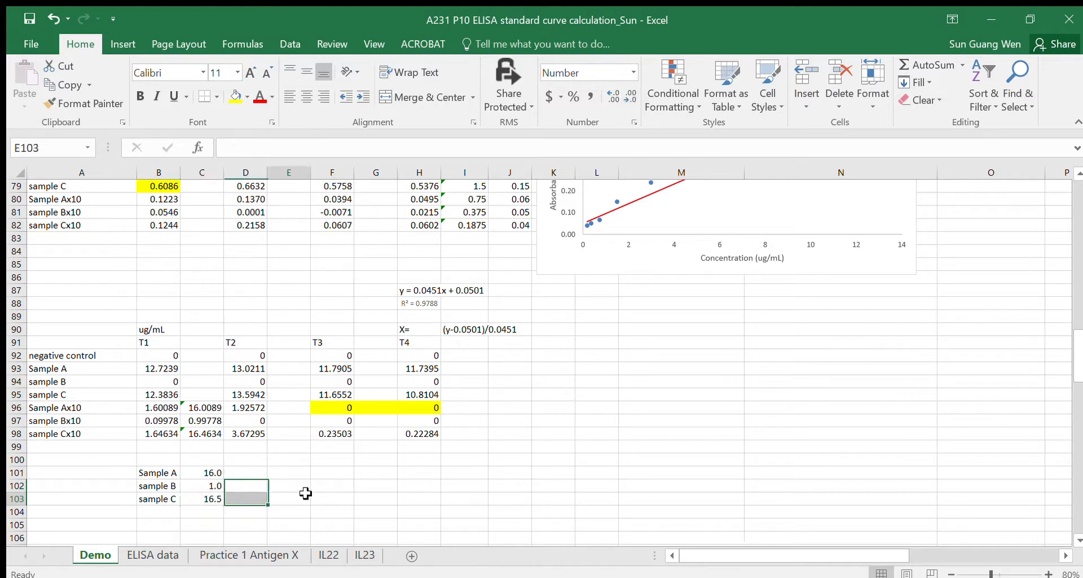
Step: Insert a clustered column chart of B101:C103 and place it below the T1–T4 concentration table
left_click(160, 469)
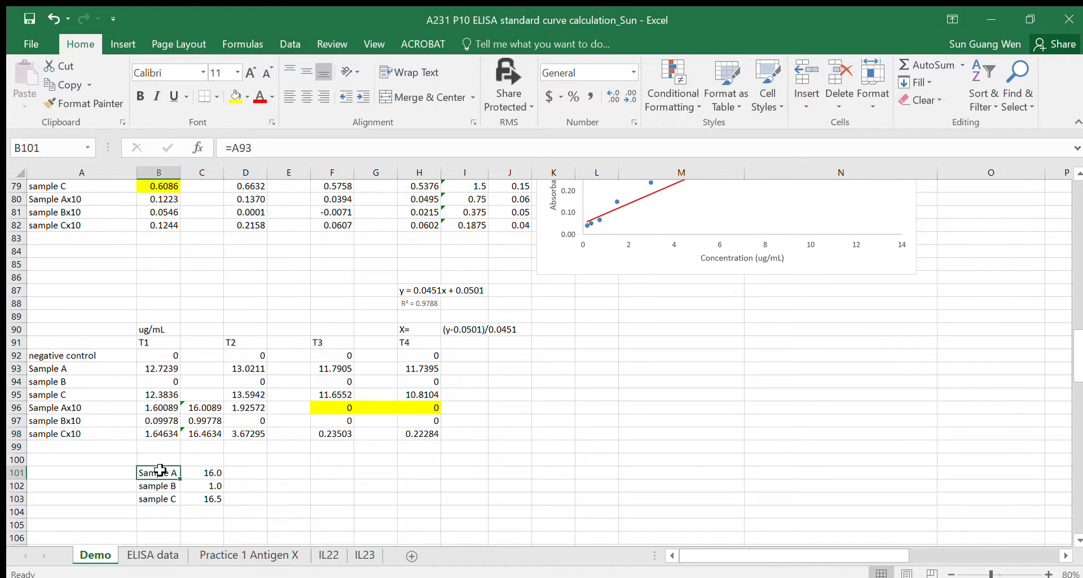
left_click_drag(160, 469, 206, 495)
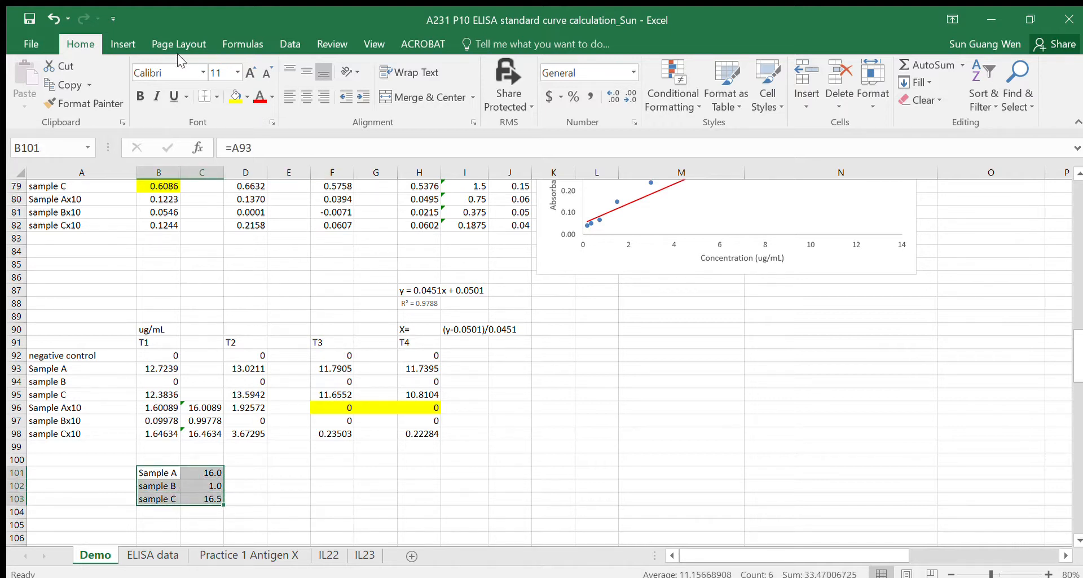
left_click(121, 45)
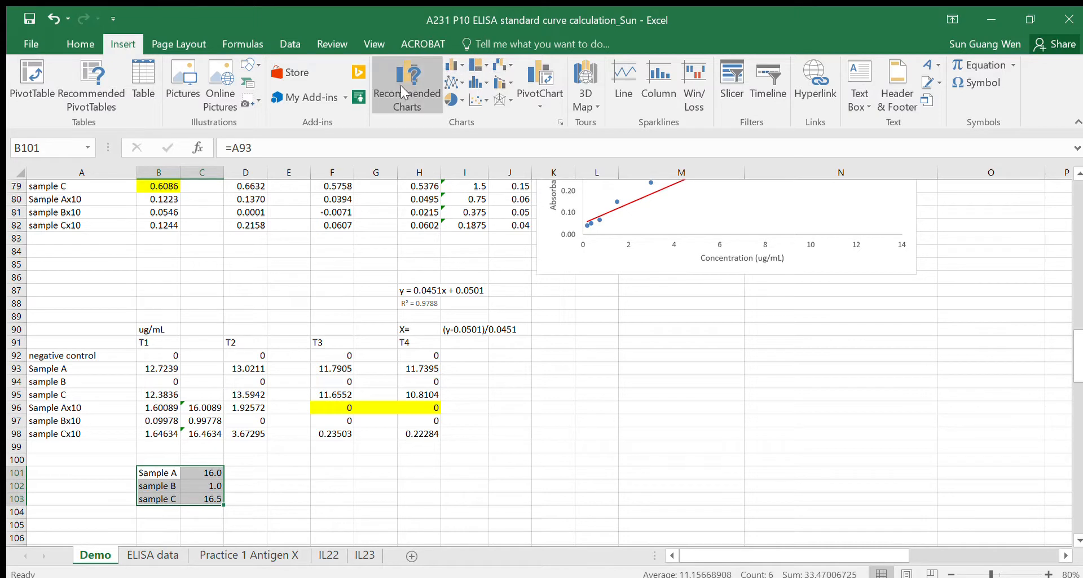
left_click(449, 63)
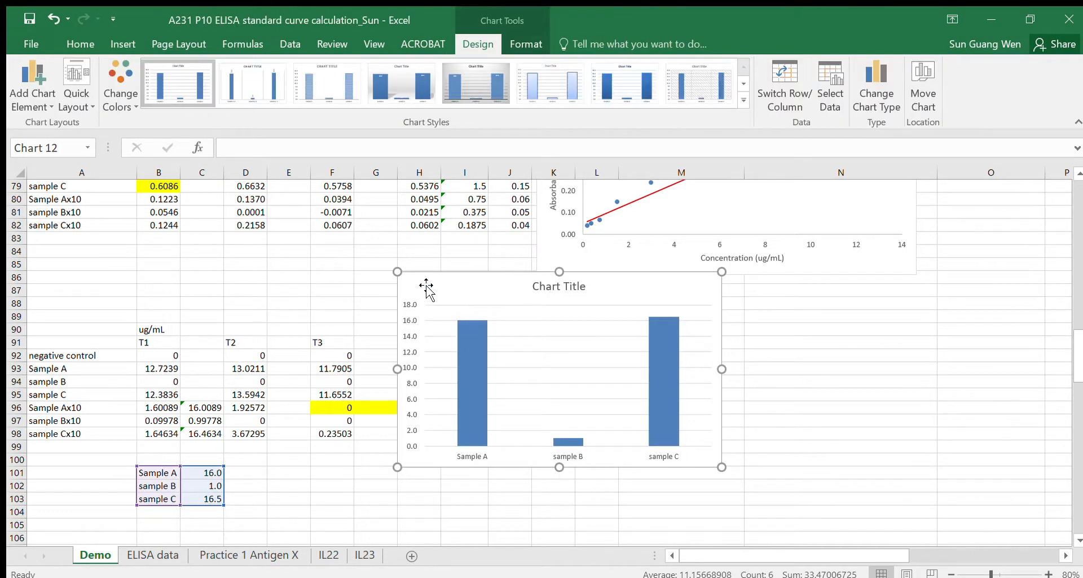
left_click_drag(423, 287, 495, 471)
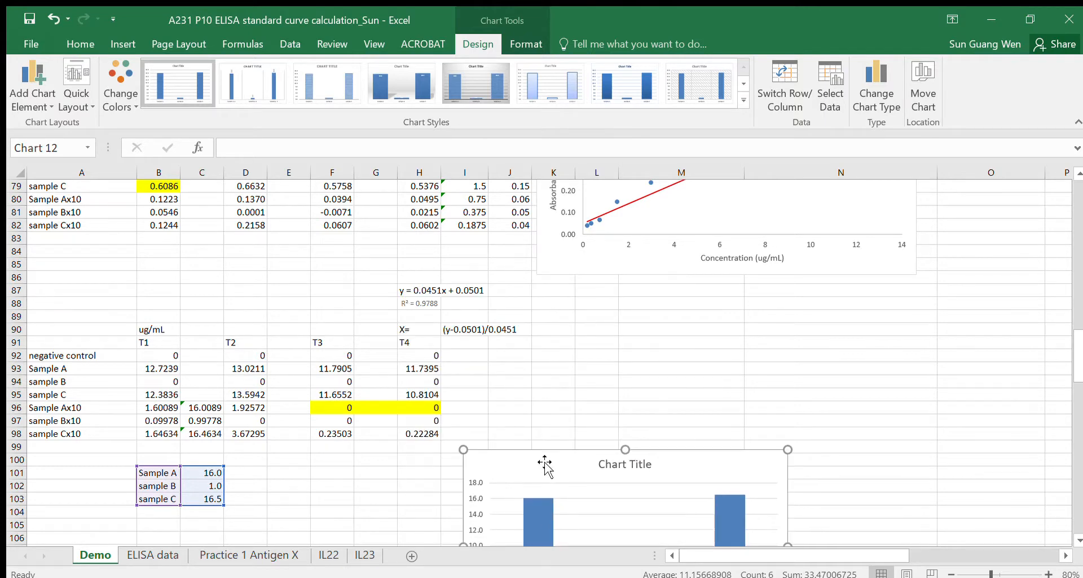
Step: Add a vertical axis title reading "Antigen-X (ug/mL)" to the column chart
scroll(565, 486, "down", 3)
scroll(569, 494, "down", 1)
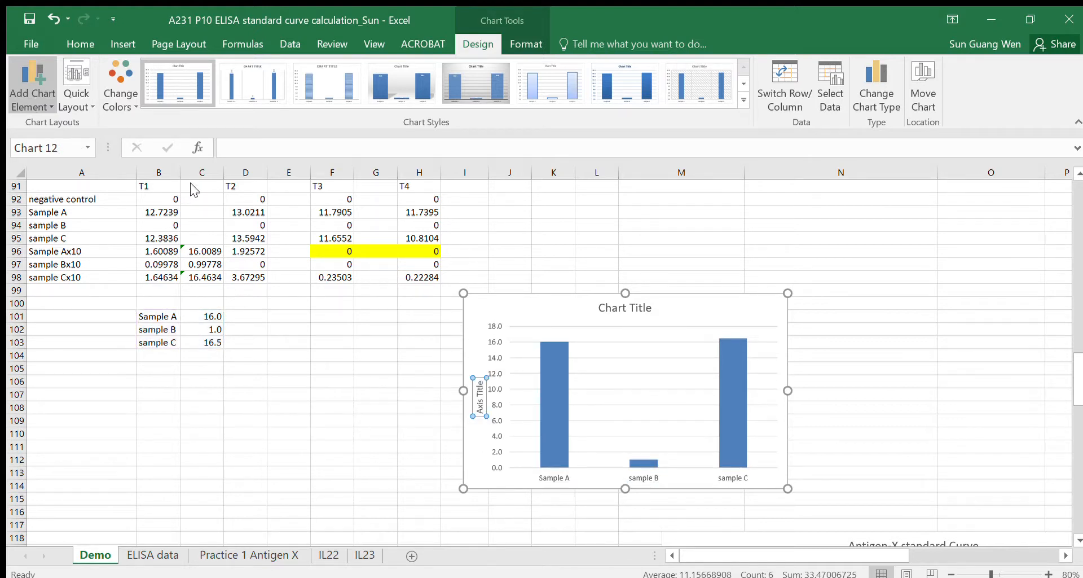
left_click(480, 390)
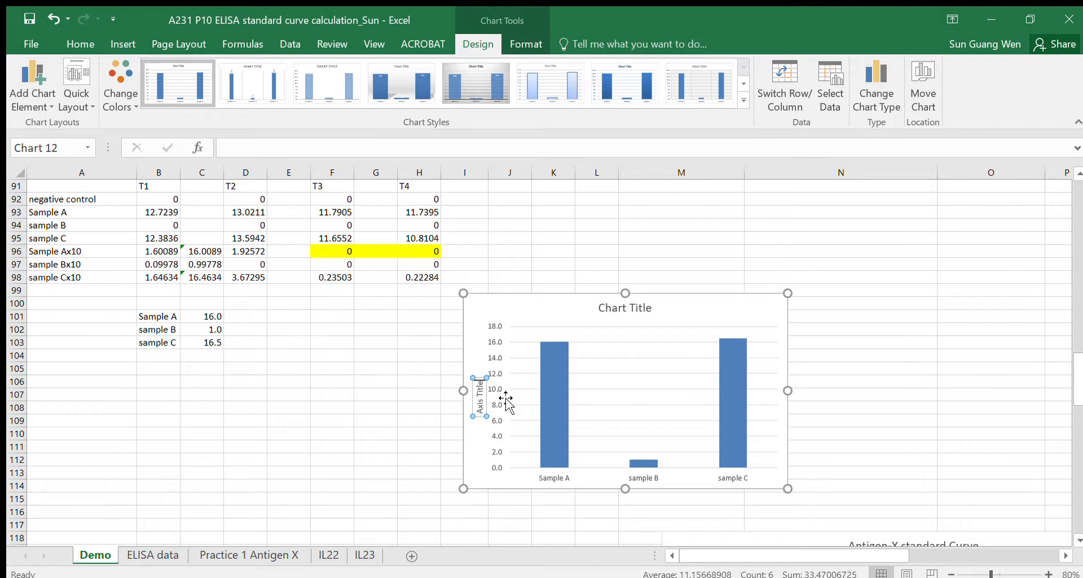
key("BackSpace")
key("BackSpace")
key("BackSpace")
key("BackSpace")
key("BackSpace")
key("BackSpace")
key("BackSpace")
key("BackSpace")
key("BackSpace")
key("BackSpace")
type("Antigen")
type(" X (ug/mL)")
left_click(740, 315)
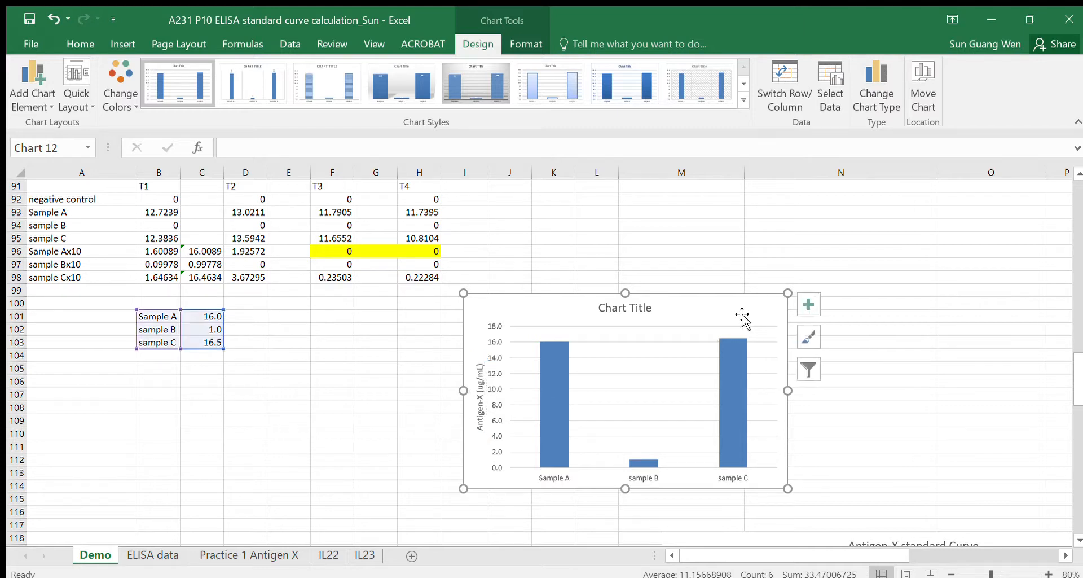
Step: Move the column chart closer to the sample summary in B101:C103 and deselect it
left_click(398, 398)
left_click_drag(522, 304, 519, 305)
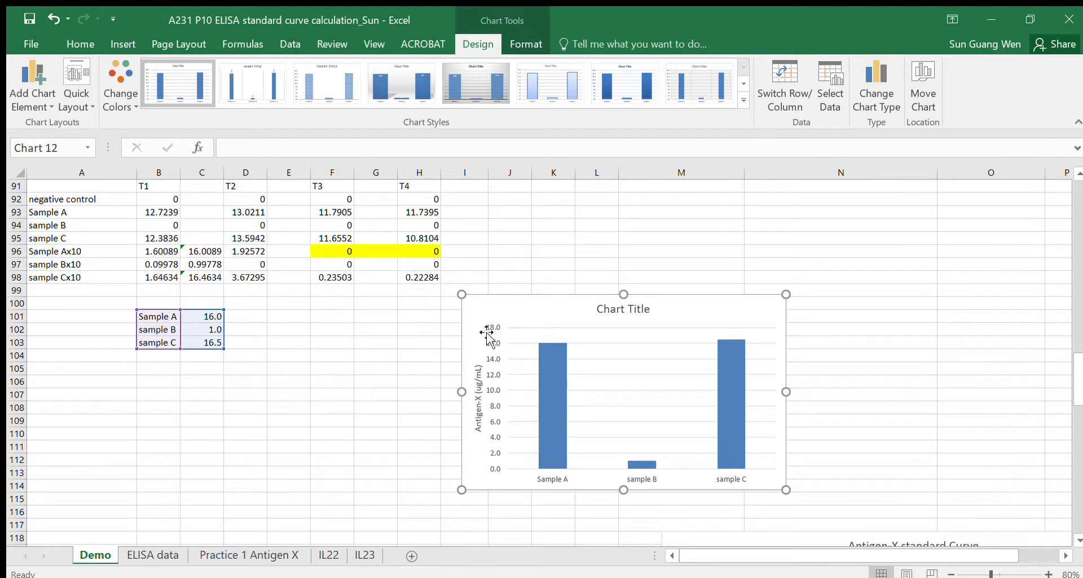
left_click_drag(489, 303, 366, 308)
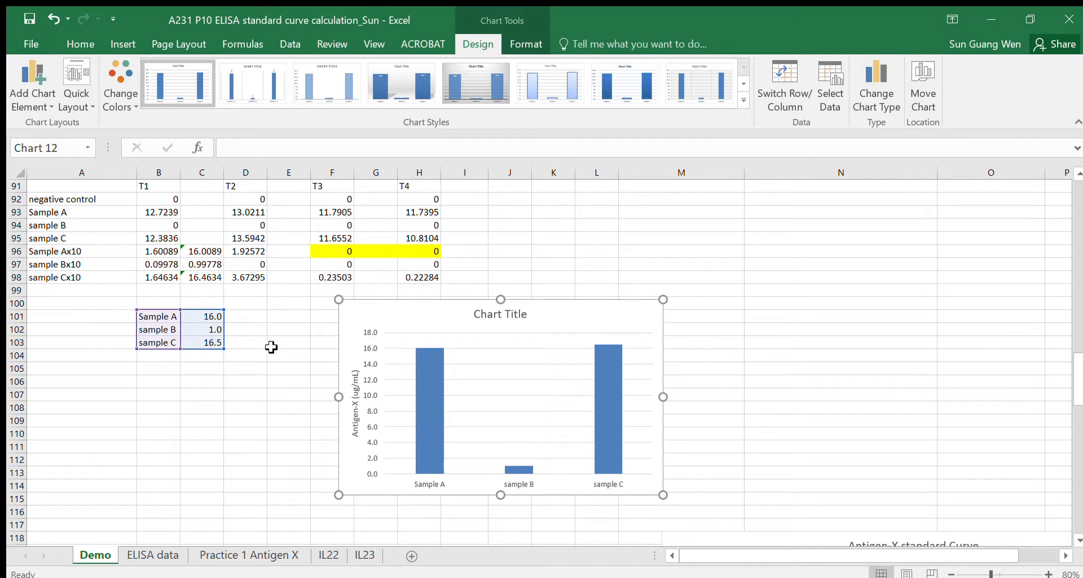
left_click(261, 409)
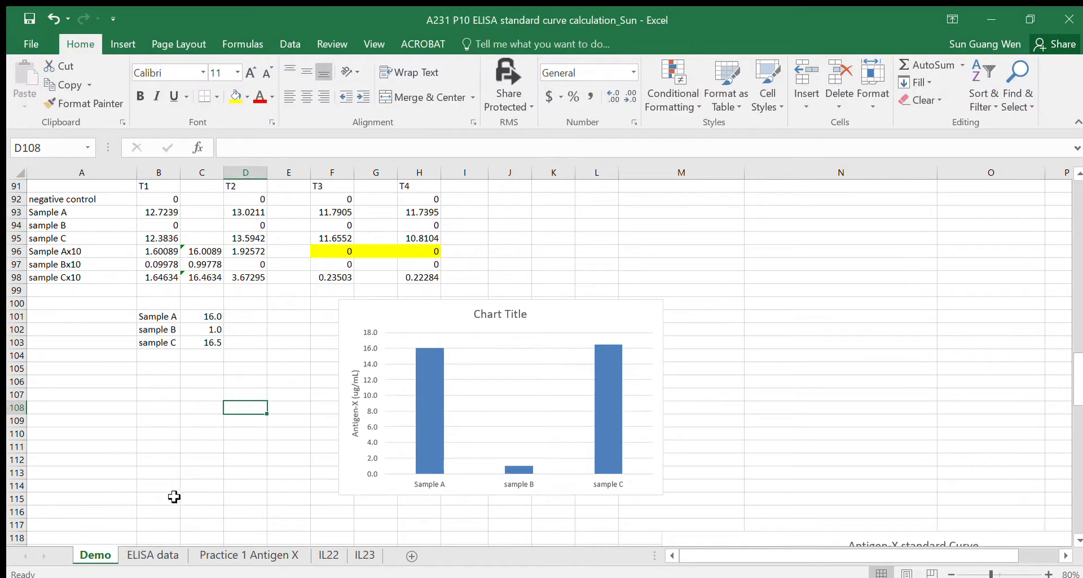
Step: Review the numbered instructions on the ELISA data sheet and the data on the Practice 1 Antigen X, IL22 and IL23 sheets, ending back on Demo
left_click(151, 555)
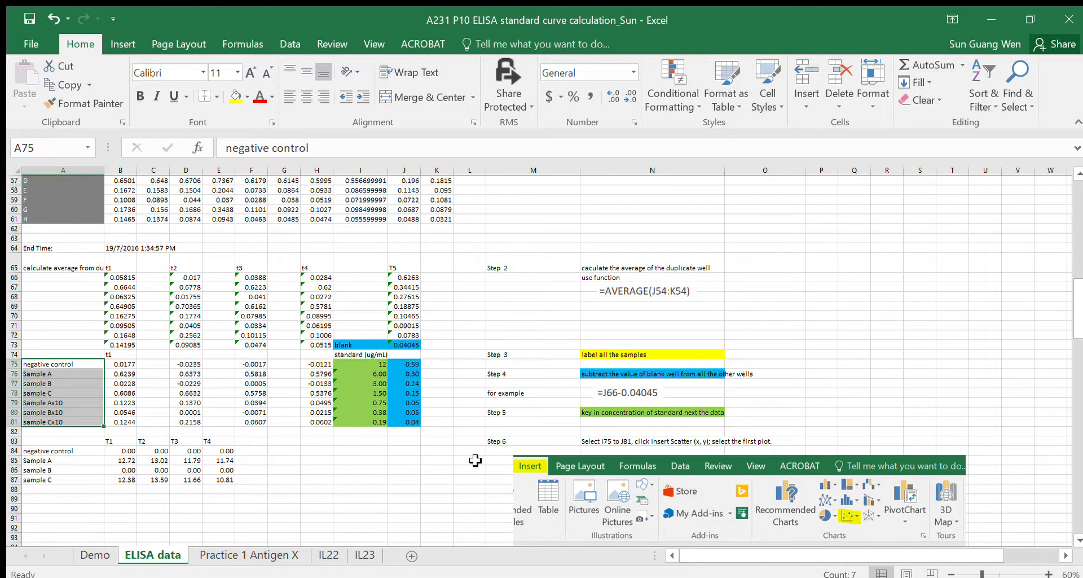
scroll(608, 376, "down", 8)
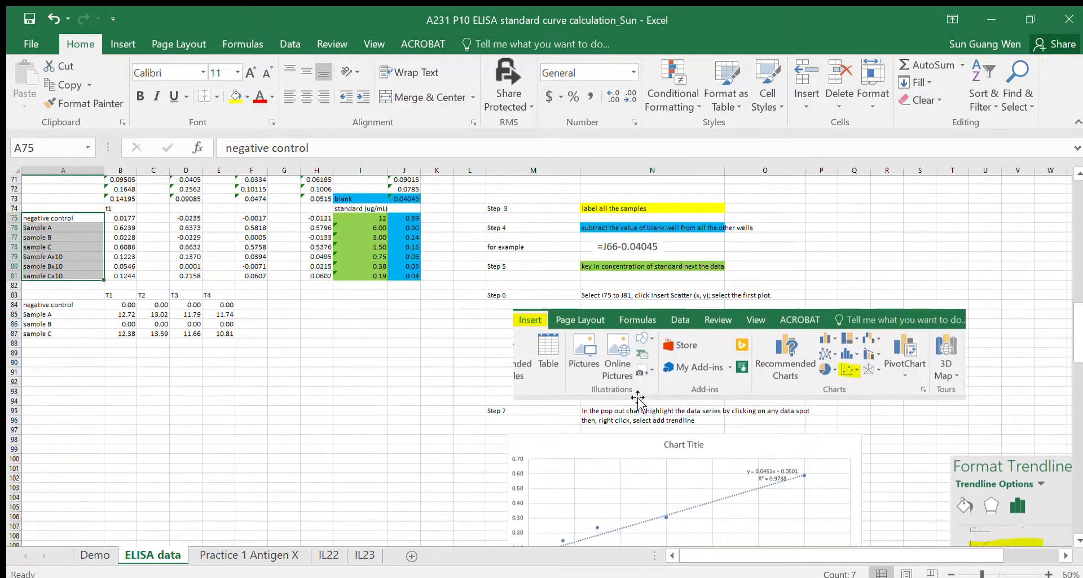
scroll(639, 403, "down", 13)
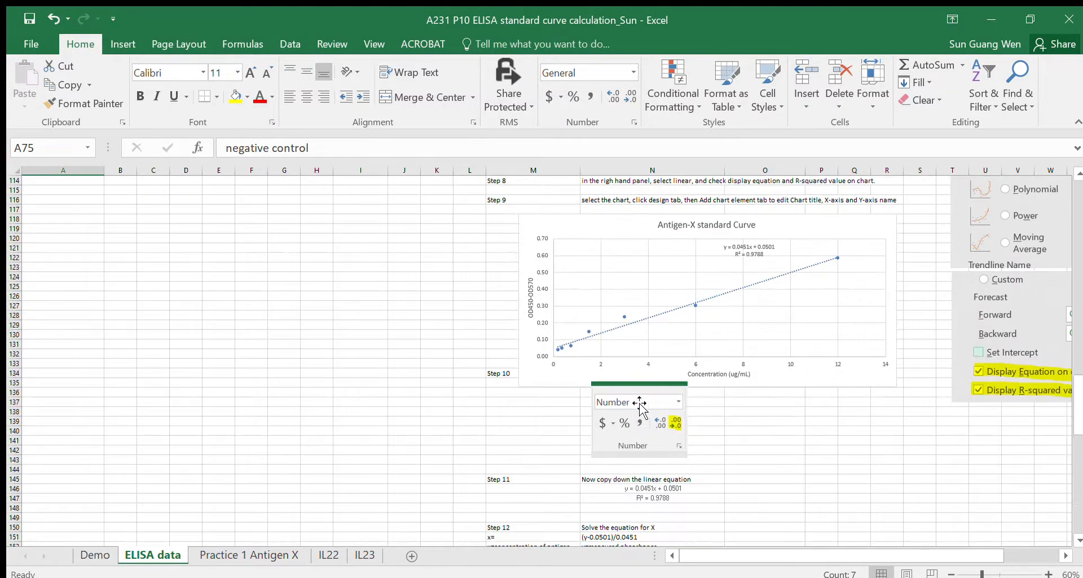
scroll(637, 404, "down", 1)
left_click(261, 508)
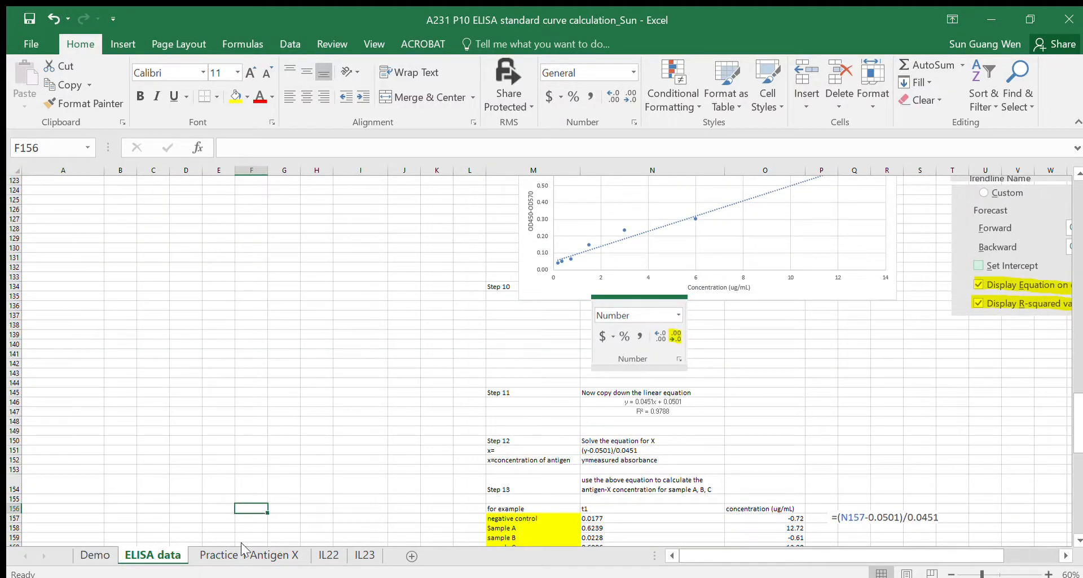
left_click(240, 557)
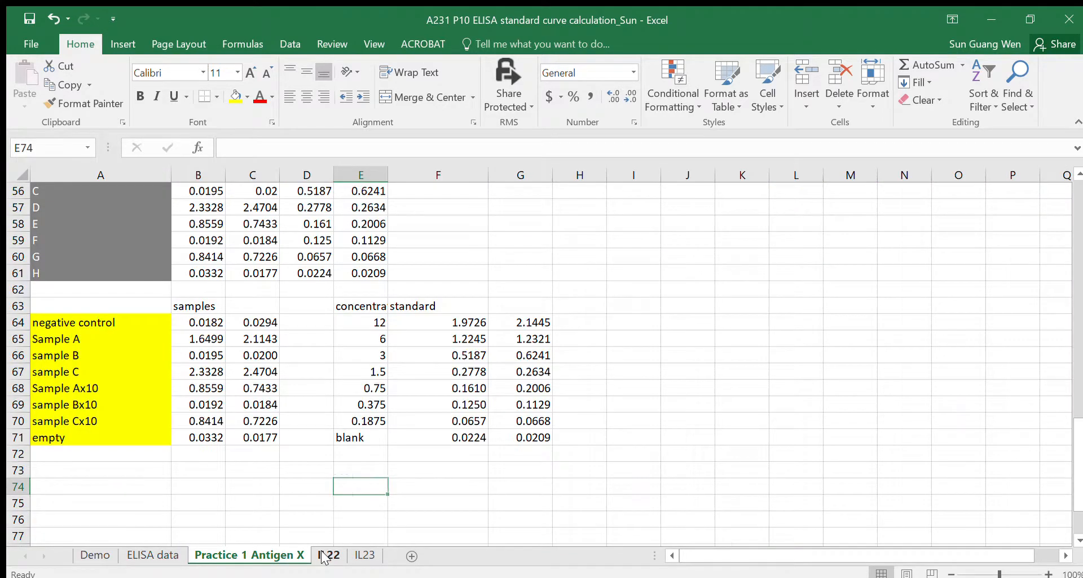
left_click(329, 555)
left_click(364, 555)
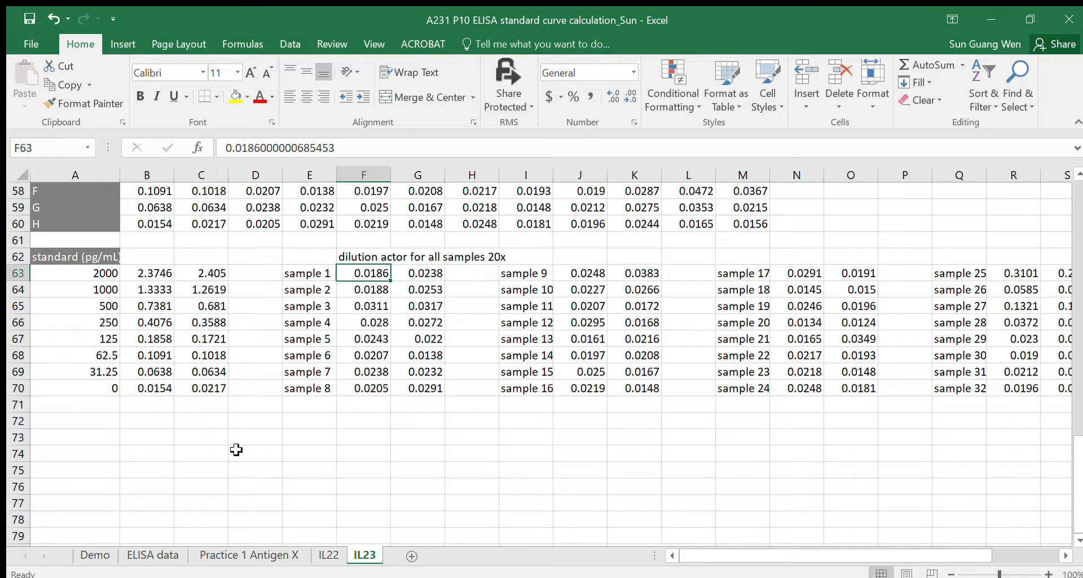
left_click(95, 555)
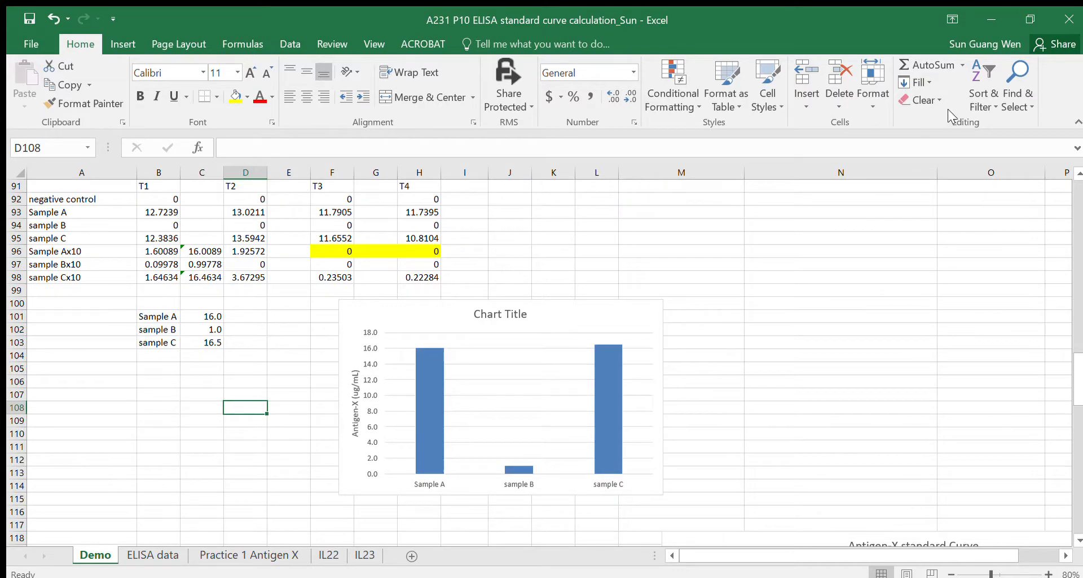